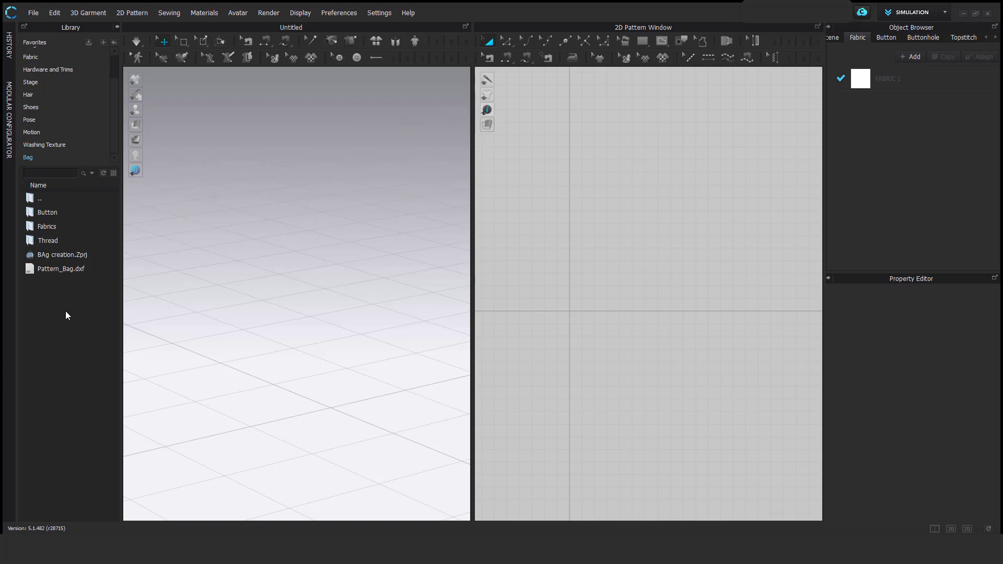
# - Import the Pattern_Bag.dxf pattern file from the Bag library folder
pyautogui.moveTo(60, 269); pyautogui.dragTo(596, 298)
pyautogui.click(534, 407)
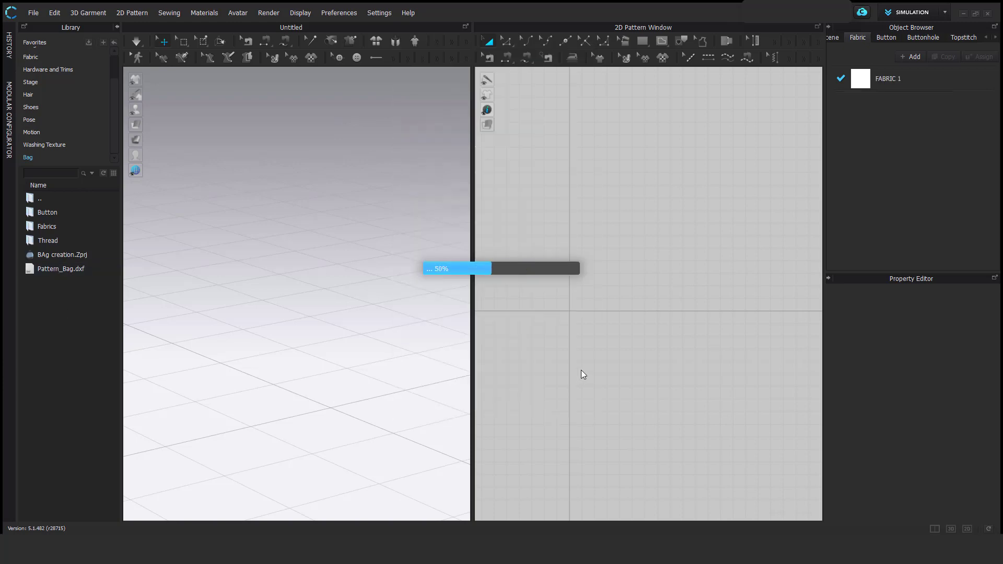
# - Create linked symmetric copies of the body panel, bottom band, long strip, handle and separate trapezoidal lining panel
pyautogui.click(561, 285)
pyautogui.keyDown('shift'); pyautogui.click(562, 307); pyautogui.keyUp('shift')
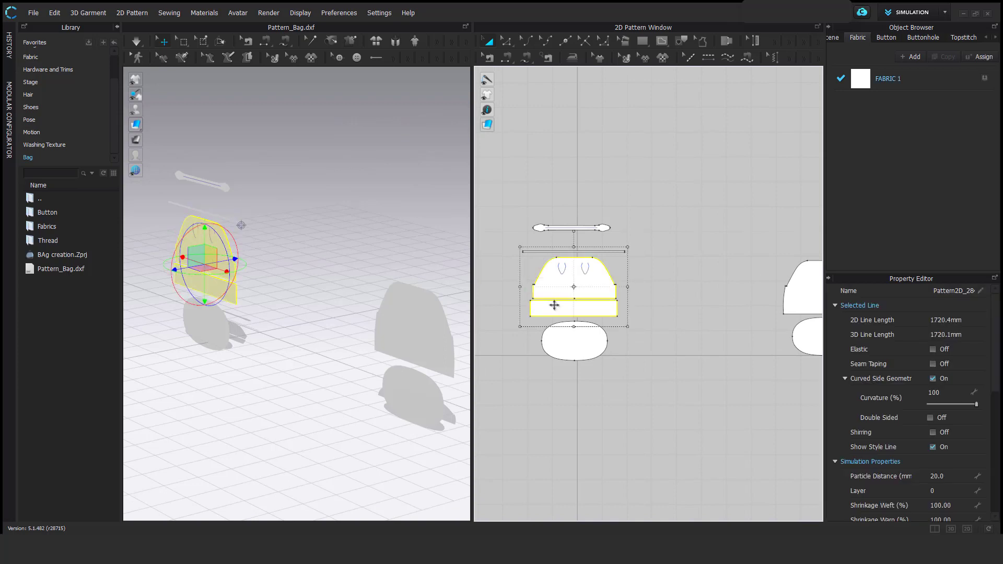
pyautogui.scroll(5, 568, 245)
pyautogui.keyDown('shift'); pyautogui.click(536, 269); pyautogui.keyUp('shift')
pyautogui.keyDown('shift'); pyautogui.click(506, 217); pyautogui.keyUp('shift')
pyautogui.scroll(-4, 786, 309)
pyautogui.moveTo(786, 309); pyautogui.dragTo(593, 266, button='middle')
pyautogui.keyDown('shift'); pyautogui.click(749, 293); pyautogui.keyUp('shift')
pyautogui.hotkey('ctrl', 'd')
pyautogui.click(481, 266)
# - Move the copied lining panel beside its original in the 2D layout
pyautogui.scroll(-5, 671, 360)
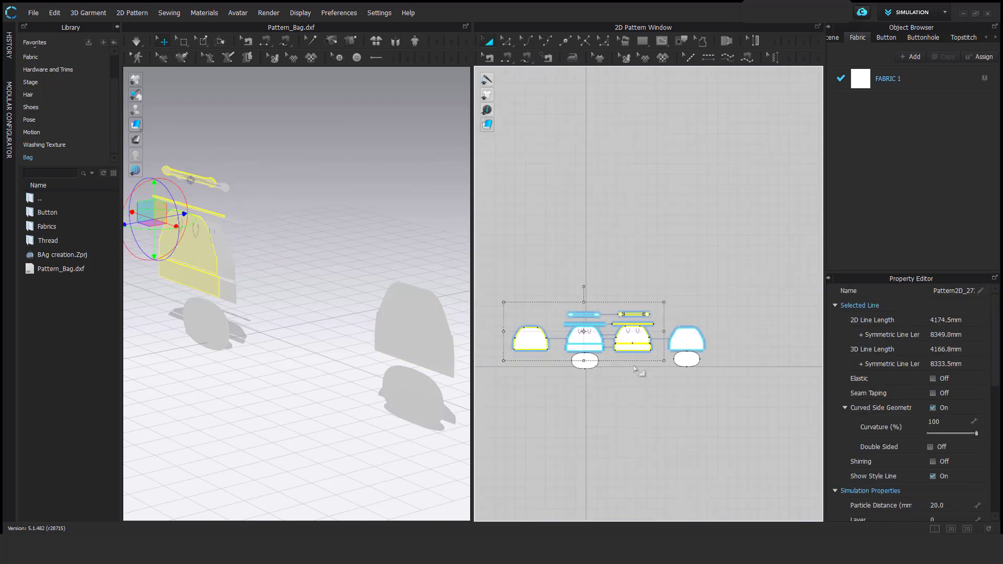
pyautogui.moveTo(616, 344); pyautogui.dragTo(631, 311, button='middle')
pyautogui.click(562, 256)
pyautogui.moveTo(545, 299); pyautogui.dragTo(744, 302)
pyautogui.click(732, 254)
# - Rotate the oval base panel to lie flat in 3D and move it across toward the bag's underside
pyautogui.scroll(4, 628, 345)
pyautogui.moveTo(628, 341); pyautogui.dragTo(670, 367, button='middle')
pyautogui.click(601, 340)
pyautogui.moveTo(322, 343); pyautogui.dragTo(370, 336, button='middle')
pyautogui.scroll(5, 293, 308)
pyautogui.moveTo(195, 309); pyautogui.dragTo(184, 381)
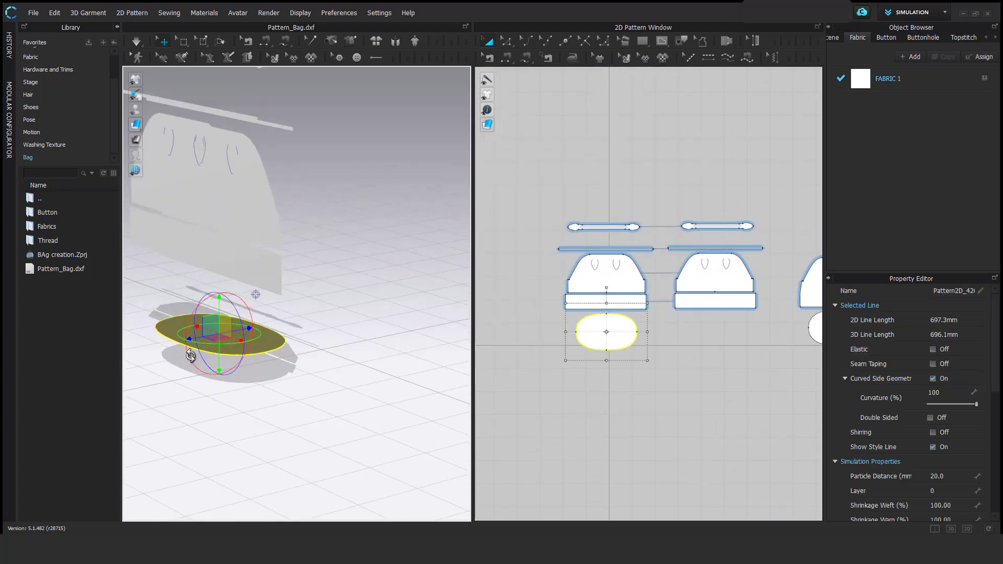
pyautogui.moveTo(195, 343); pyautogui.dragTo(290, 317)
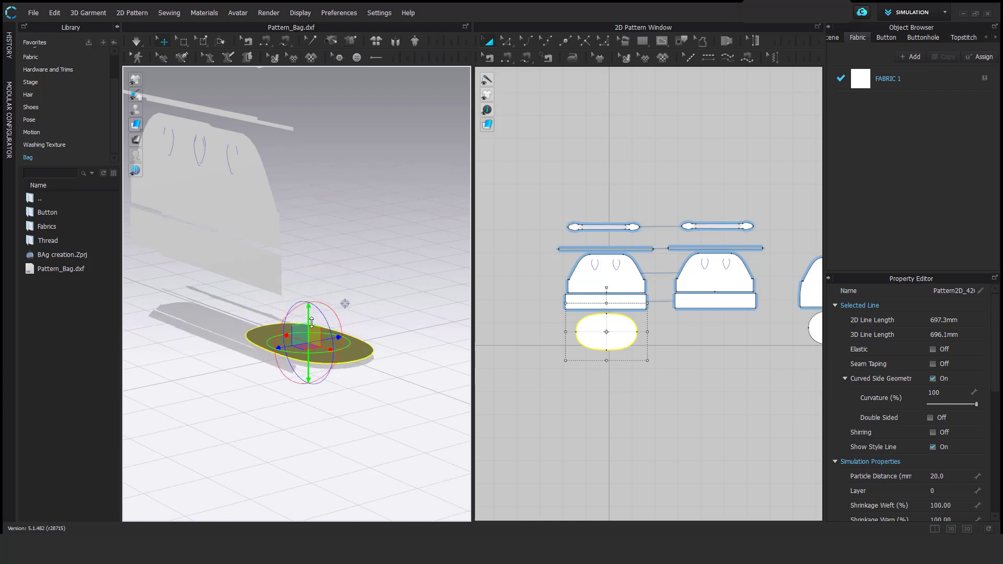
# - Fine-tune the oval base panel's position so it lies level just above the floor
pyautogui.scroll(3, 307, 297)
pyautogui.moveTo(306, 298); pyautogui.dragTo(378, 235, button='right')
pyautogui.moveTo(302, 312); pyautogui.dragTo(316, 312)
pyautogui.moveTo(406, 283); pyautogui.dragTo(324, 264, button='right')
pyautogui.moveTo(271, 286); pyautogui.dragTo(271, 290)
pyautogui.moveTo(271, 291); pyautogui.dragTo(311, 304, button='right')
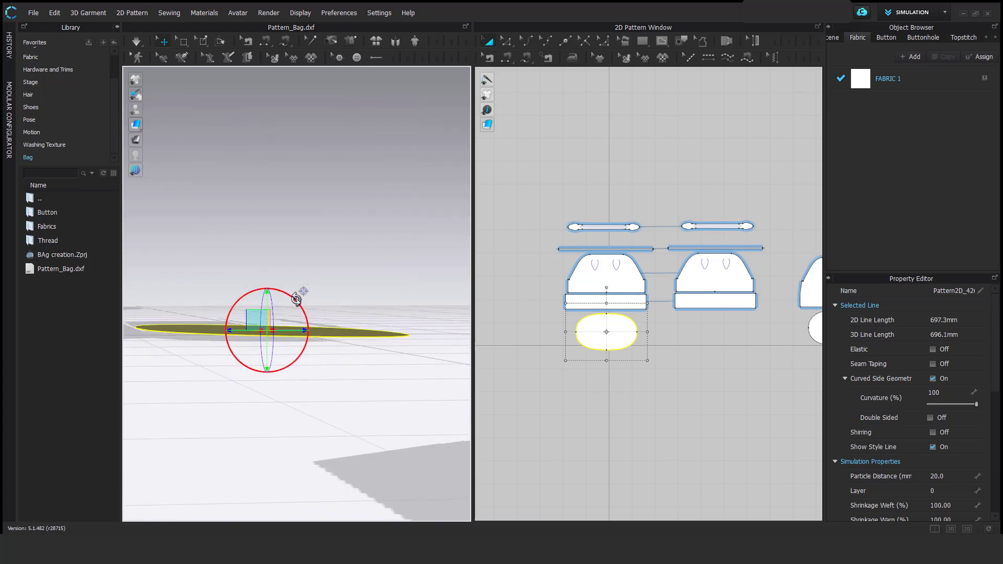
pyautogui.click(594, 433)
# - Move the body panel and its bottom band in 3D so they stand upright beside the oval base
pyautogui.scroll(-3, 168, 313)
pyautogui.moveTo(167, 313); pyautogui.dragTo(282, 340, button='right')
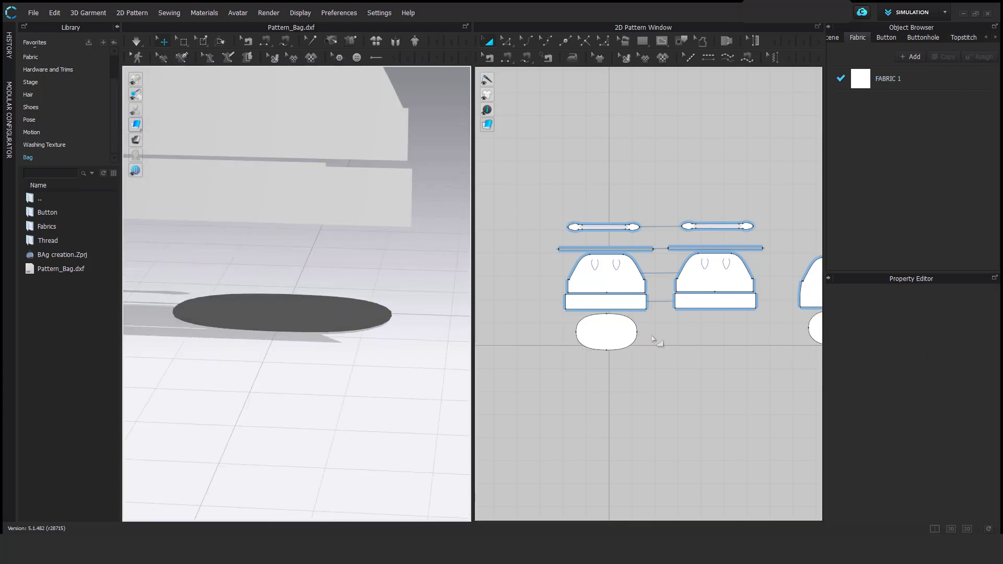
pyautogui.click(593, 283)
pyautogui.keyDown('shift'); pyautogui.click(588, 303); pyautogui.keyUp('shift')
pyautogui.scroll(-3, 252, 260)
pyautogui.moveTo(251, 259); pyautogui.dragTo(384, 141, button='right')
pyautogui.click(352, 179)
pyautogui.moveTo(384, 141); pyautogui.dragTo(259, 224)
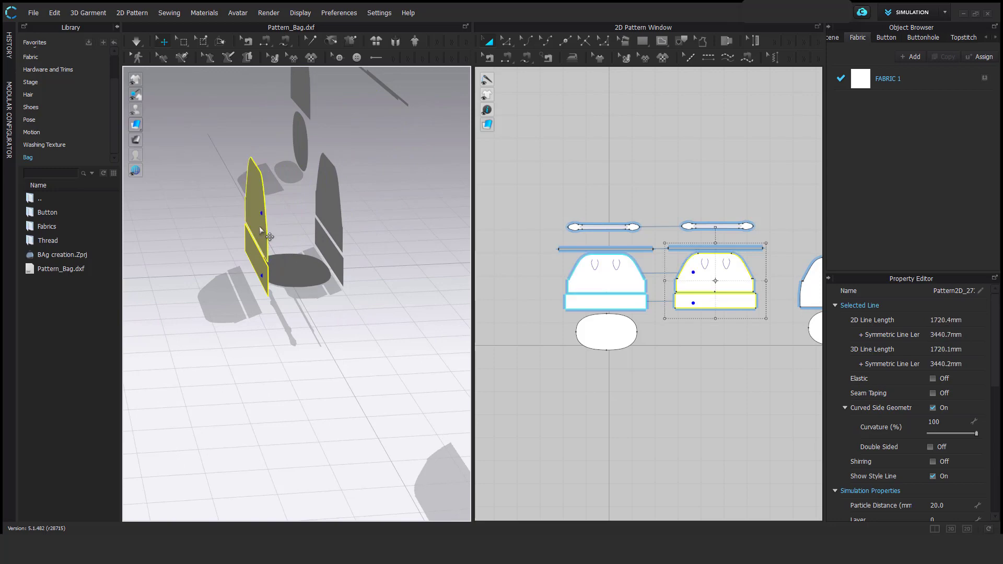
# - Adjust the body panels and bands so the front and back sets face each other across the oval base
pyautogui.click(261, 230)
pyautogui.moveTo(285, 240); pyautogui.dragTo(239, 222)
pyautogui.moveTo(244, 243); pyautogui.dragTo(322, 228, button='right')
pyautogui.moveTo(322, 228); pyautogui.dragTo(358, 228, button='middle')
pyautogui.moveTo(343, 230); pyautogui.dragTo(217, 231)
pyautogui.moveTo(269, 232); pyautogui.dragTo(225, 225, button='right')
pyautogui.moveTo(234, 189); pyautogui.dragTo(233, 199)
pyautogui.moveTo(384, 244); pyautogui.dragTo(209, 235, button='right')
pyautogui.moveTo(300, 225); pyautogui.dragTo(389, 216, button='right')
# - Lower the first handle in 3D to the upper part of the front body panel
pyautogui.scroll(5, 580, 225)
pyautogui.click(583, 230)
pyautogui.scroll(4, 286, 228)
pyautogui.moveTo(287, 228); pyautogui.dragTo(314, 345, button='middle')
pyautogui.moveTo(314, 345); pyautogui.dragTo(342, 342, button='right')
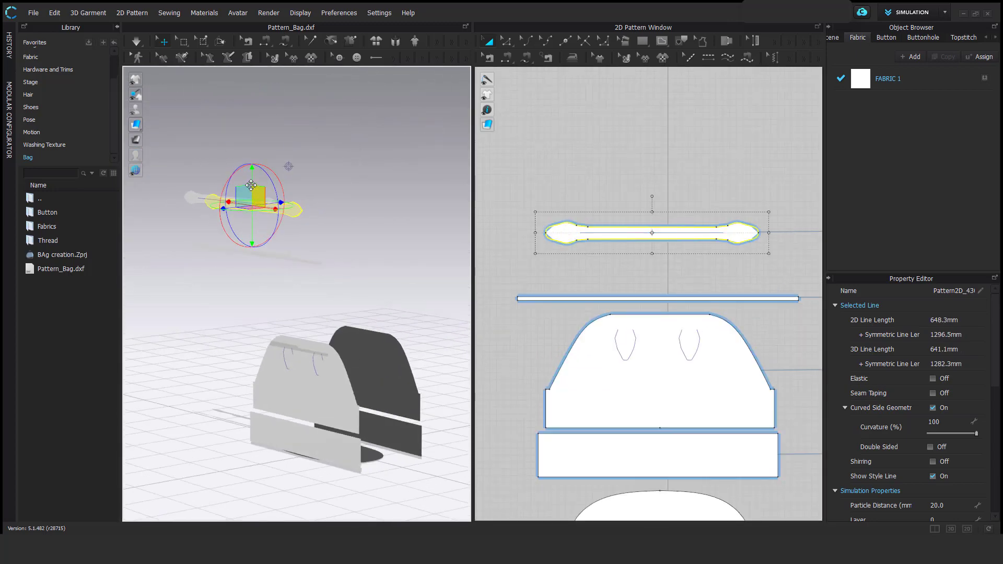
pyautogui.moveTo(252, 182); pyautogui.dragTo(272, 300)
pyautogui.moveTo(271, 300); pyautogui.dragTo(307, 327, button='right')
# - Move the second handle across in 3D and lower it to the top of the back body panel
pyautogui.click(245, 196)
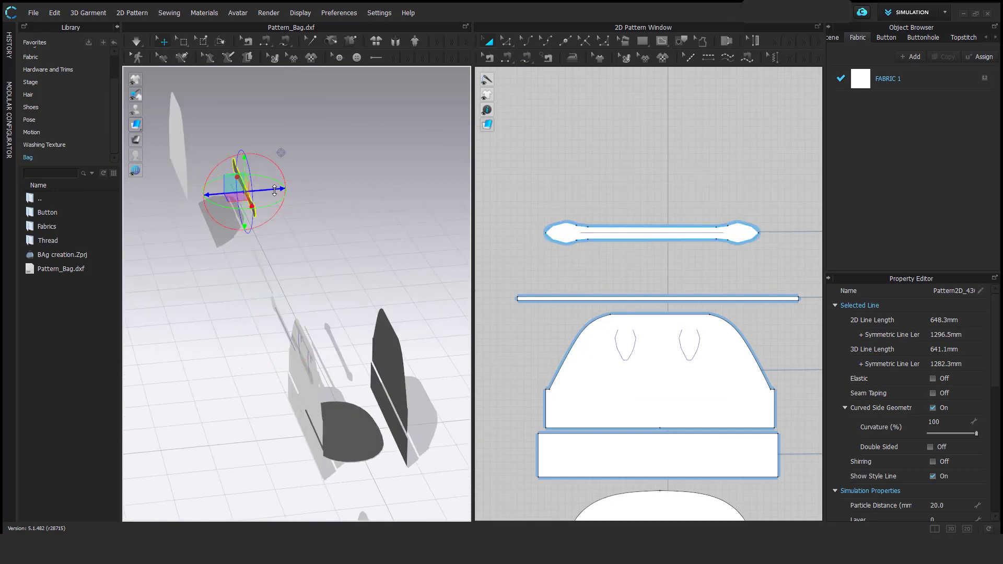
pyautogui.moveTo(273, 191); pyautogui.dragTo(392, 183)
pyautogui.moveTo(393, 182); pyautogui.dragTo(289, 163, button='right')
pyautogui.moveTo(279, 141); pyautogui.dragTo(284, 262)
pyautogui.moveTo(283, 264); pyautogui.dragTo(374, 278, button='right')
# - Fine-adjust the placement of the handles in front of and behind the bag body
pyautogui.moveTo(294, 275); pyautogui.dragTo(327, 277)
pyautogui.moveTo(267, 281); pyautogui.dragTo(183, 266, button='right')
pyautogui.moveTo(290, 243); pyautogui.dragTo(290, 260)
pyautogui.moveTo(290, 260); pyautogui.dragTo(299, 311, button='right')
pyautogui.click(298, 308)
pyautogui.moveTo(326, 303); pyautogui.dragTo(345, 303)
pyautogui.click(619, 190)
# - Freeze both handles, both long strips, the oval base pieces and the two lining panels
pyautogui.scroll(-3, 678, 280)
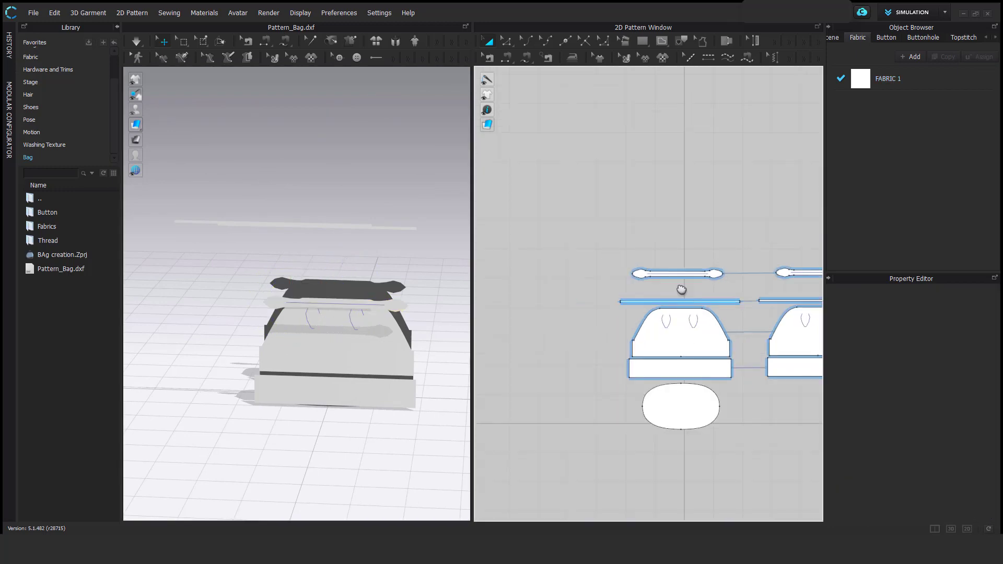
pyautogui.moveTo(678, 279); pyautogui.dragTo(580, 211, button='middle')
pyautogui.scroll(1, 580, 212)
pyautogui.click(639, 204)
pyautogui.keyDown('shift'); pyautogui.click(720, 202); pyautogui.keyUp('shift')
pyautogui.scroll(4, 671, 236)
pyautogui.keyDown('shift'); pyautogui.click(652, 253); pyautogui.keyUp('shift')
pyautogui.keyDown('shift'); pyautogui.click(721, 251); pyautogui.keyUp('shift')
pyautogui.scroll(-7, 681, 343)
pyautogui.moveTo(680, 343); pyautogui.dragTo(660, 262, button='middle')
pyautogui.keyDown('shift'); pyautogui.click(630, 316); pyautogui.keyUp('shift')
pyautogui.moveTo(695, 321); pyautogui.dragTo(549, 305, button='middle')
pyautogui.scroll(3, 653, 282)
pyautogui.keyDown('shift'); pyautogui.click(665, 261); pyautogui.keyUp('shift')
pyautogui.keyDown('shift'); pyautogui.click(667, 292); pyautogui.keyUp('shift')
pyautogui.keyDown('shift'); pyautogui.click(764, 253); pyautogui.keyUp('shift')
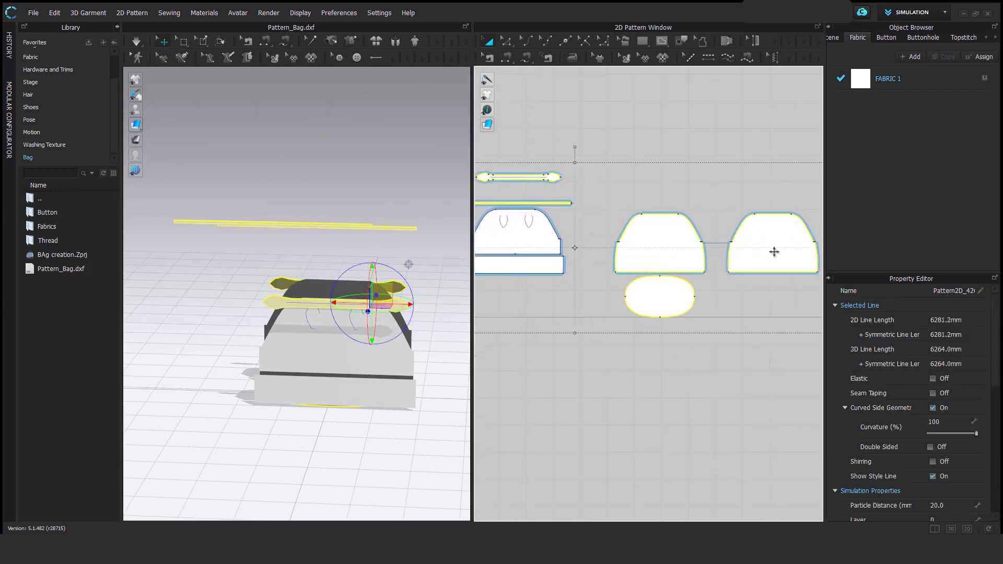
pyautogui.rightClick(342, 228)
pyautogui.click(387, 104)
pyautogui.click(388, 107)
# - Collapse the Library and sew the bottom edge of the front body panel to the top edge of its band
pyautogui.scroll(3, 363, 328)
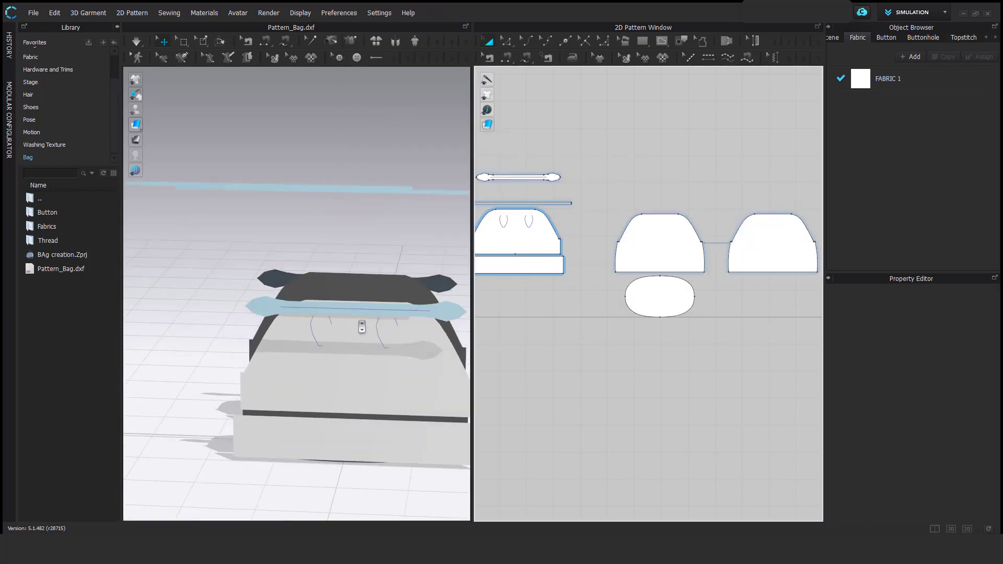
pyautogui.moveTo(363, 329); pyautogui.dragTo(333, 298, button='right')
pyautogui.moveTo(333, 299); pyautogui.dragTo(202, 146, button='middle')
pyautogui.moveTo(529, 296); pyautogui.dragTo(735, 333, button='middle')
pyautogui.scroll(3, 636, 327)
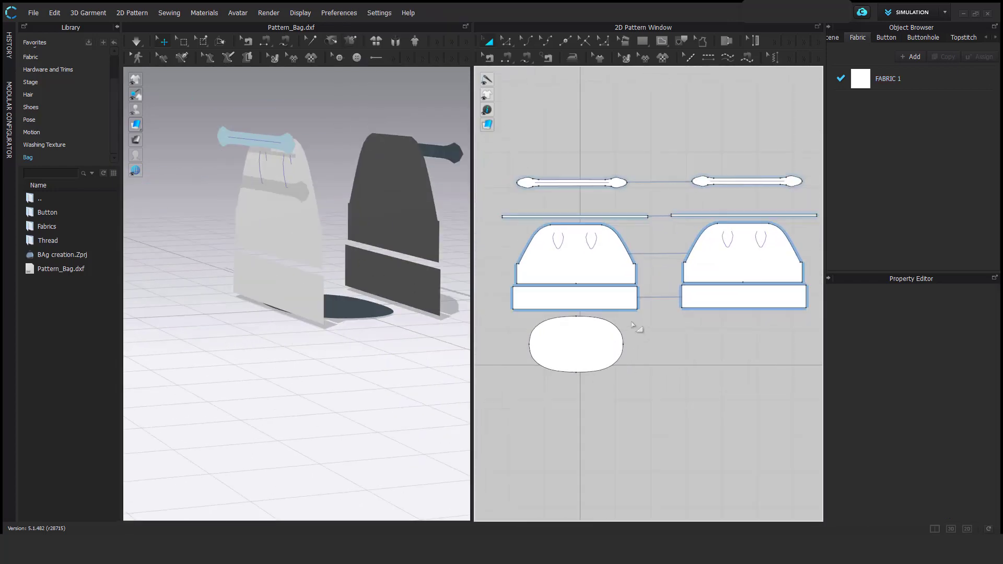
pyautogui.click(117, 27)
pyautogui.scroll(3, 646, 295)
pyautogui.moveTo(645, 295); pyautogui.dragTo(697, 290, button='middle')
pyautogui.click(474, 58)
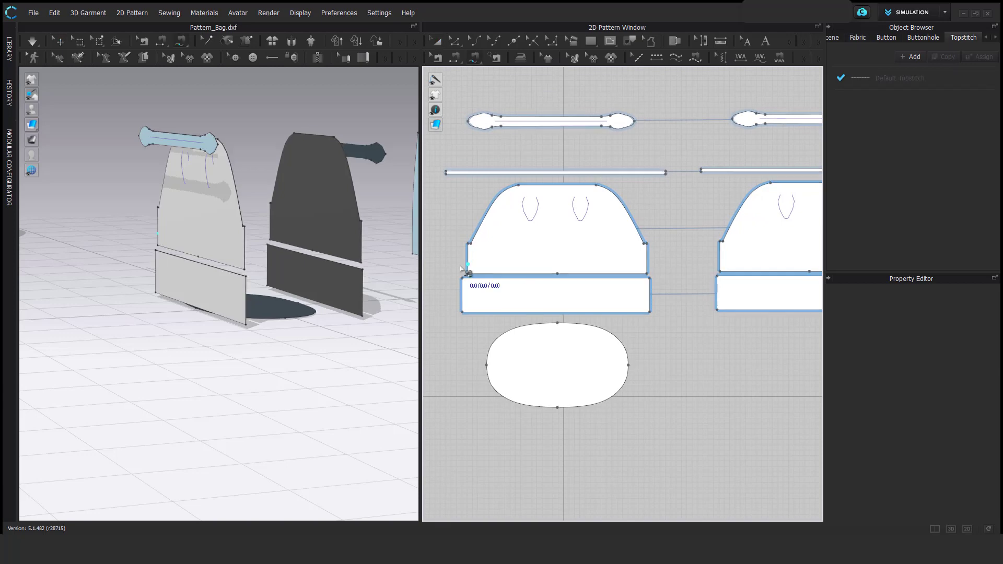
pyautogui.click(650, 279)
pyautogui.moveTo(682, 276); pyautogui.dragTo(638, 265, button='middle')
# - Sew both side edges of the front body panel and band to the matching sides of the back panel and band
pyautogui.press('n')
pyautogui.click(609, 277)
pyautogui.click(668, 275)
pyautogui.click(604, 245)
pyautogui.scroll(-2, 614, 251)
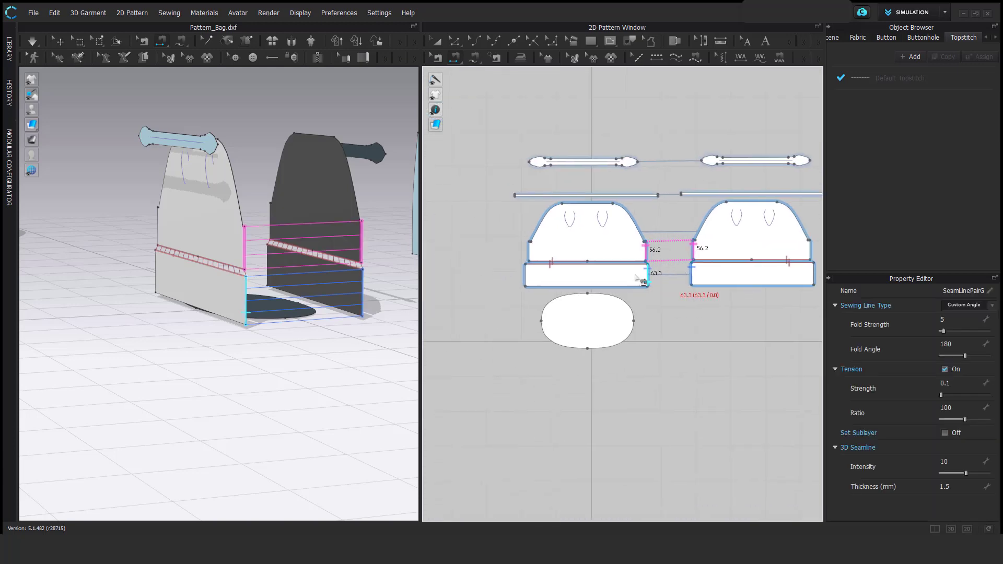
pyautogui.click(811, 249)
pyautogui.click(527, 275)
pyautogui.click(814, 273)
# - Sew the front band's bottom edge to the upper half of the oval base outline
pyautogui.scroll(3, 561, 307)
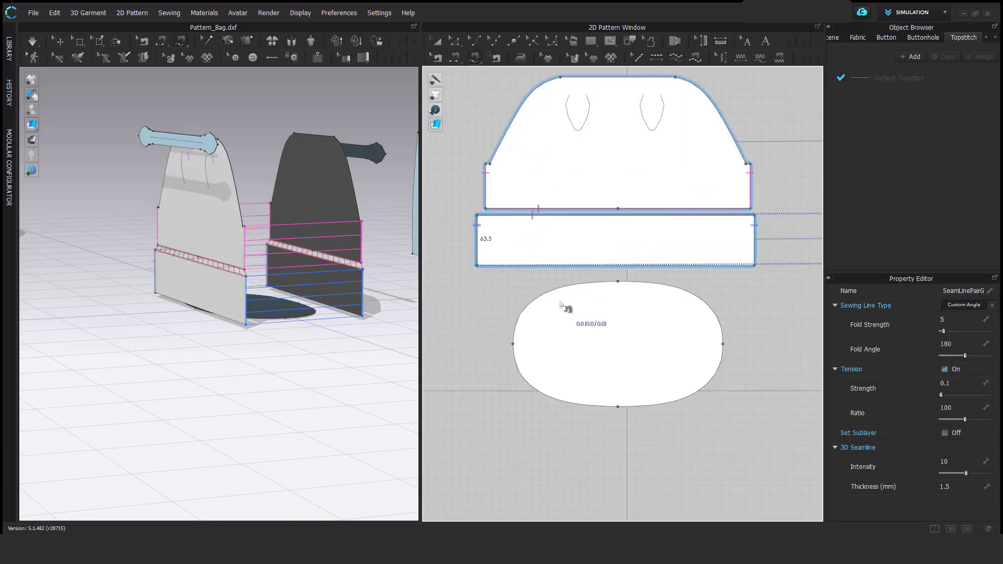
pyautogui.click(476, 266)
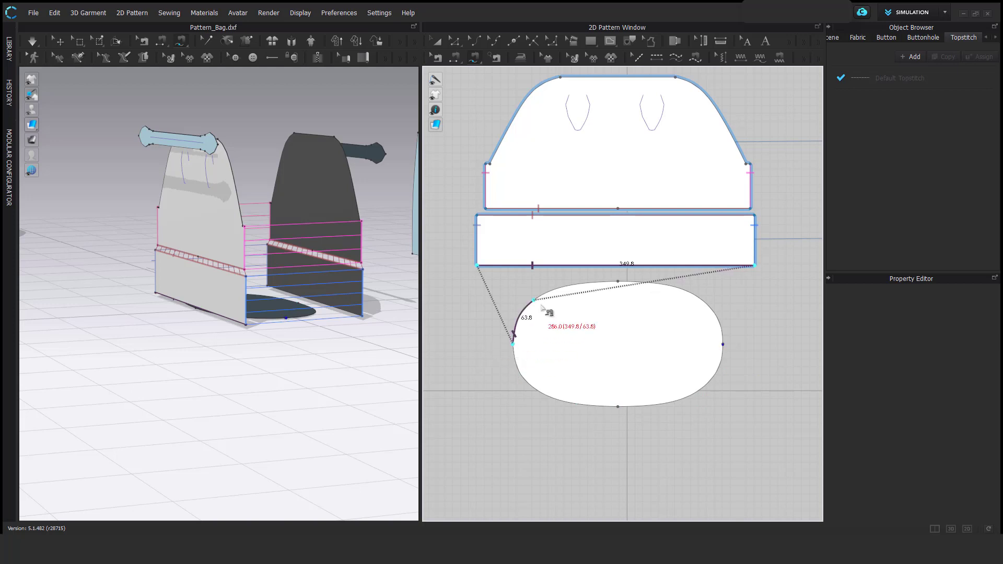
pyautogui.click(723, 344)
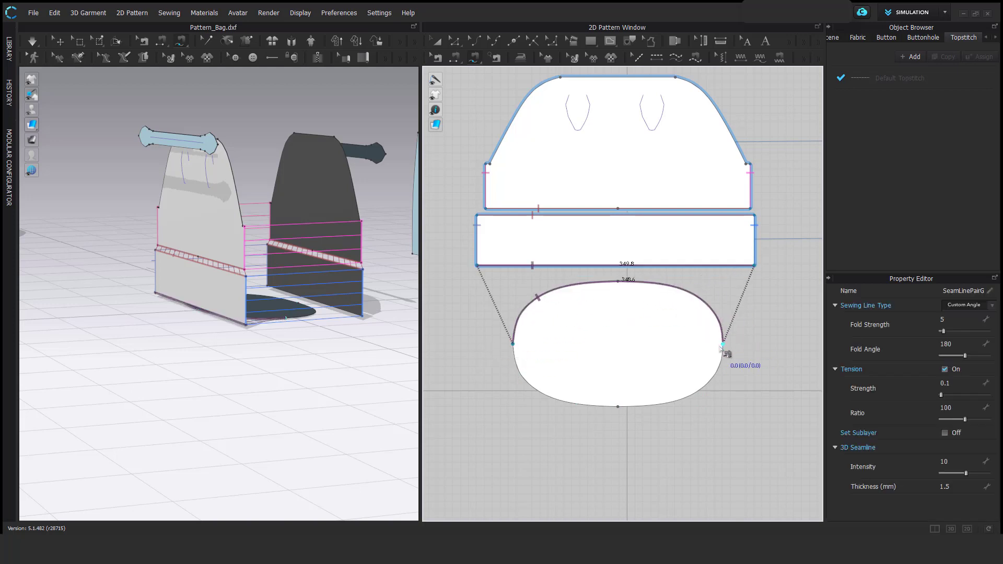
# - Sew the back band's bottom edge to the lower half of the oval base outline
pyautogui.scroll(-3, 715, 349)
pyautogui.moveTo(727, 284); pyautogui.dragTo(653, 275, button='middle')
pyautogui.click(623, 237)
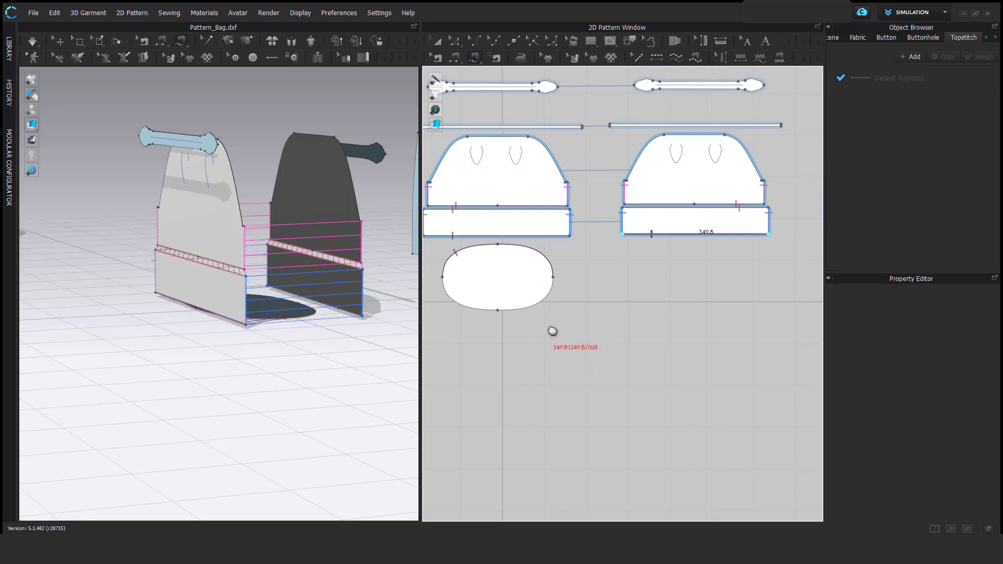
pyautogui.moveTo(558, 331); pyautogui.dragTo(635, 331, button='middle')
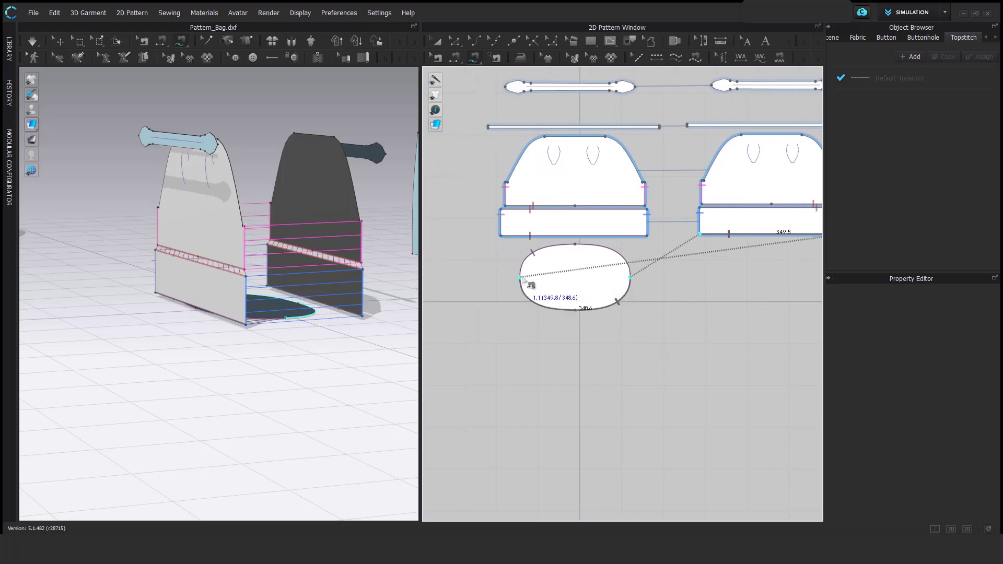
pyautogui.click(520, 278)
# - Strengthen the front and back body panels and both bottom bands
pyautogui.scroll(3, 298, 317)
pyautogui.moveTo(274, 279); pyautogui.dragTo(342, 309, button='right')
pyautogui.scroll(-2, 342, 309)
pyautogui.click(437, 42)
pyautogui.scroll(-2, 582, 224)
pyautogui.click(567, 202)
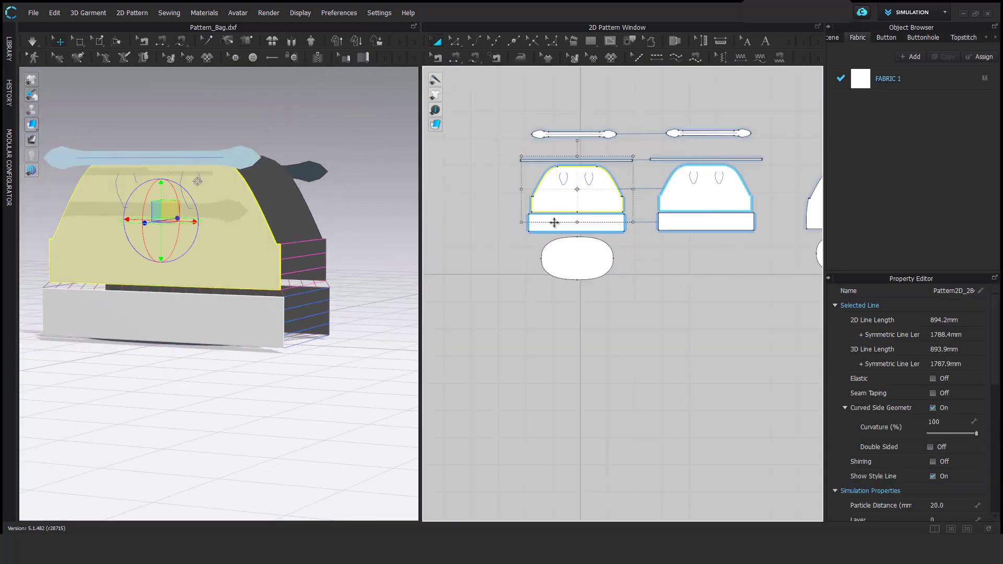
pyautogui.keyDown('shift'); pyautogui.click(554, 222); pyautogui.keyUp('shift')
pyautogui.keyDown('shift'); pyautogui.click(685, 203); pyautogui.keyUp('shift')
pyautogui.keyDown('shift'); pyautogui.click(677, 221); pyautogui.keyUp('shift')
pyautogui.rightClick(677, 220)
pyautogui.click(711, 413)
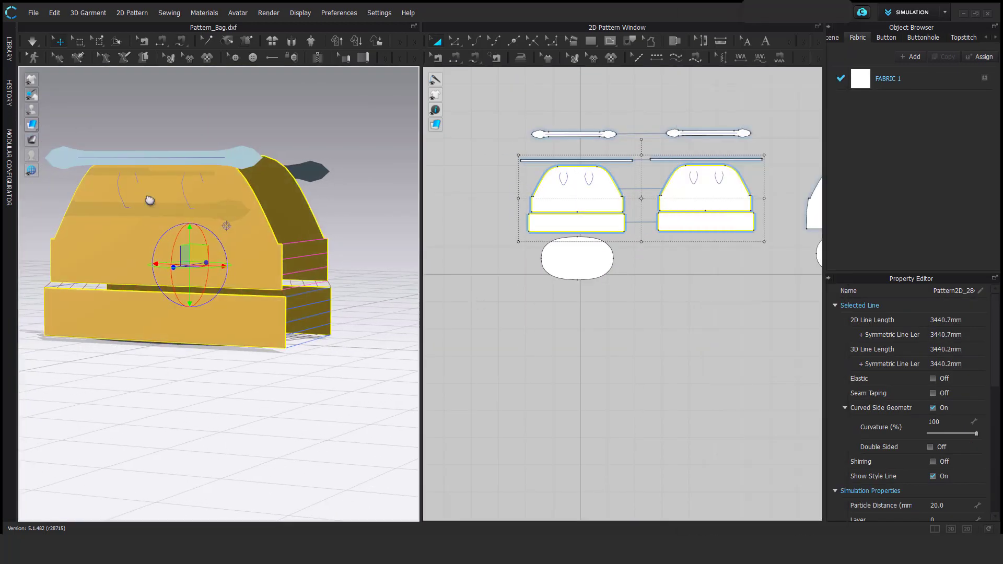
# - Run the simulation to close the seams of the bag body, and stop it once it has settled
pyautogui.scroll(1, 155, 202)
pyautogui.click(488, 303)
pyautogui.scroll(3, 324, 261)
pyautogui.rightClick(335, 254)
pyautogui.click(261, 343)
pyautogui.press('space')
pyautogui.scroll(-3, 324, 355)
pyautogui.moveTo(320, 327); pyautogui.dragTo(362, 281, button='right')
pyautogui.press('space')
pyautogui.press('space')
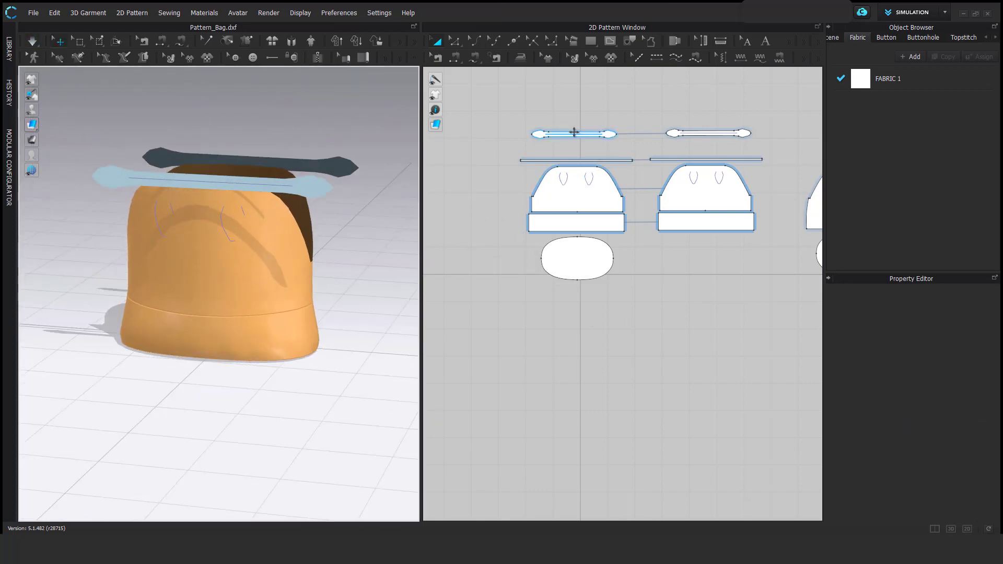
# - Activate both handle patterns for simulation
pyautogui.click(574, 132)
pyautogui.scroll(5, 575, 132)
pyautogui.keyDown('shift'); pyautogui.click(712, 150); pyautogui.keyUp('shift')
pyautogui.rightClick(313, 185)
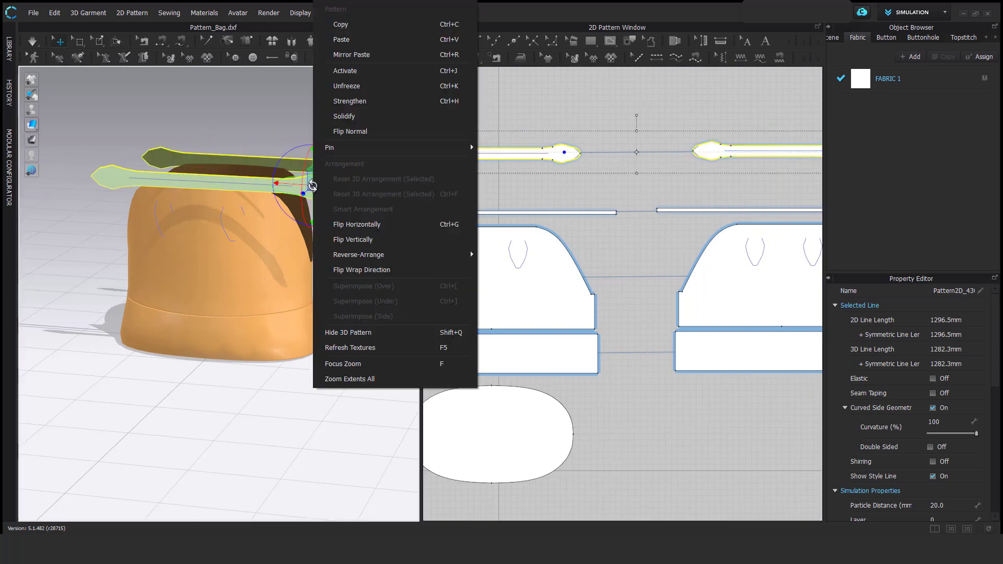
pyautogui.click(344, 70)
# - Trace the two handle attachment outlines on the front body panel as internal lines
pyautogui.scroll(3, 625, 333)
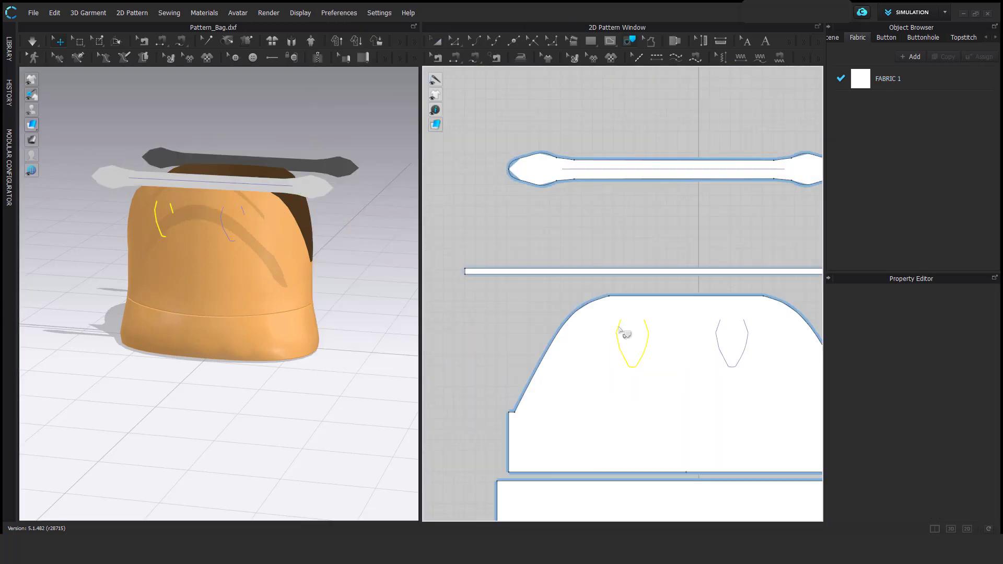
pyautogui.press('Return')
pyautogui.click(719, 331)
pyautogui.press('Return')
# - Sew both rounded ends of the handle to the traced attachment lines on the front body panel
pyautogui.press('m')
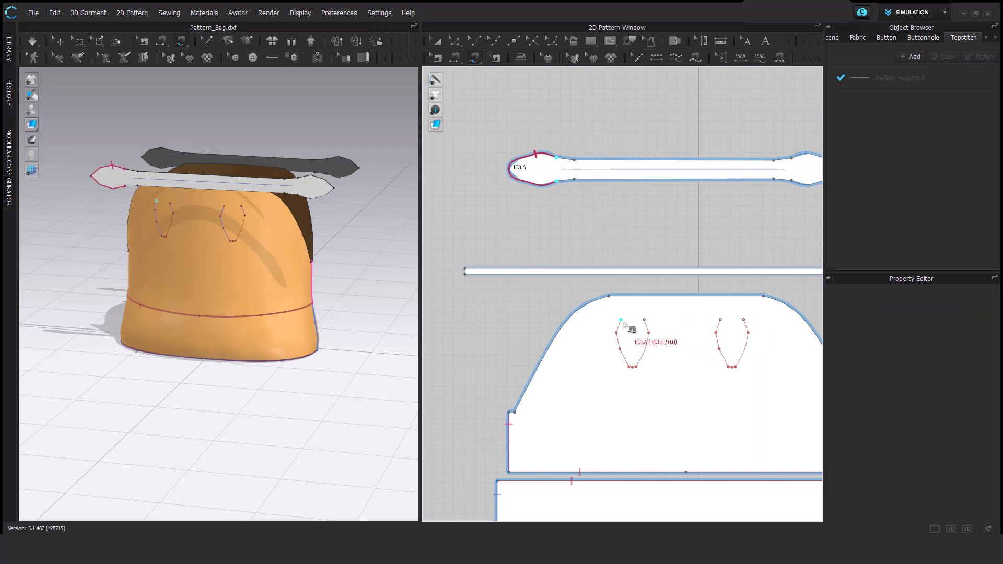
pyautogui.click(647, 322)
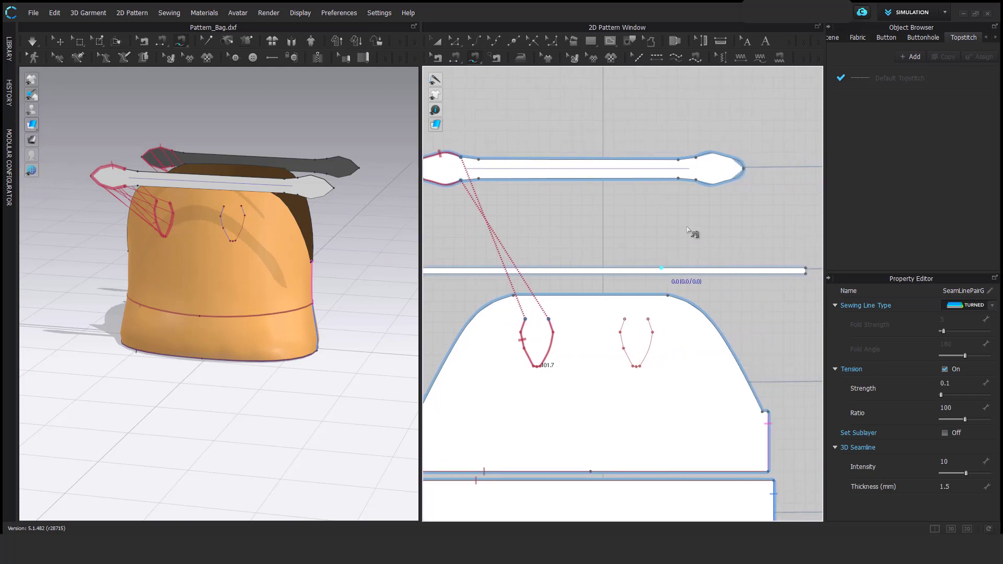
pyautogui.click(701, 161)
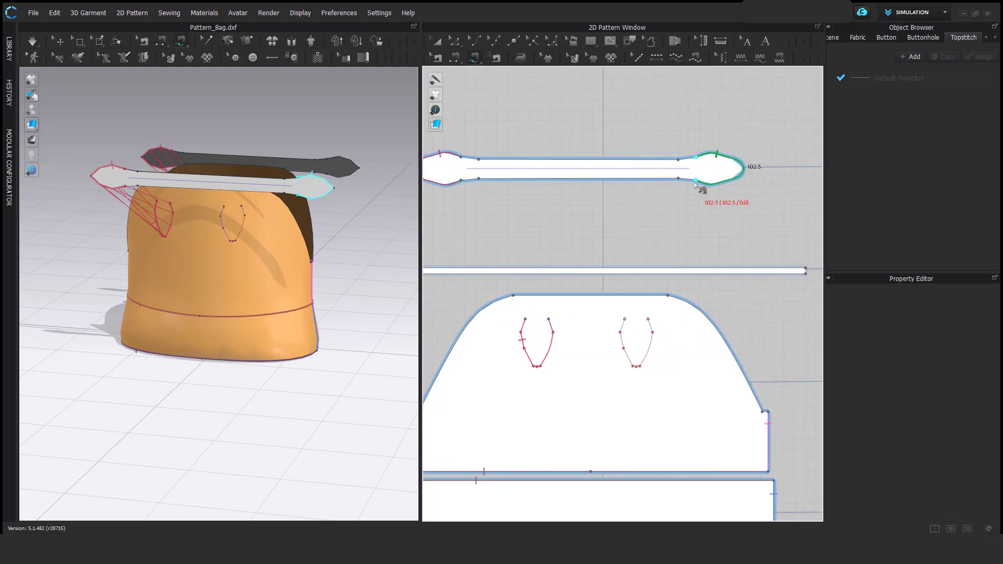
pyautogui.press('Return')
# - Strengthen both handle patterns
pyautogui.click(437, 42)
pyautogui.scroll(-5, 572, 247)
pyautogui.click(607, 214)
pyautogui.keyDown('shift'); pyautogui.click(742, 210); pyautogui.keyUp('shift')
pyautogui.rightClick(743, 210)
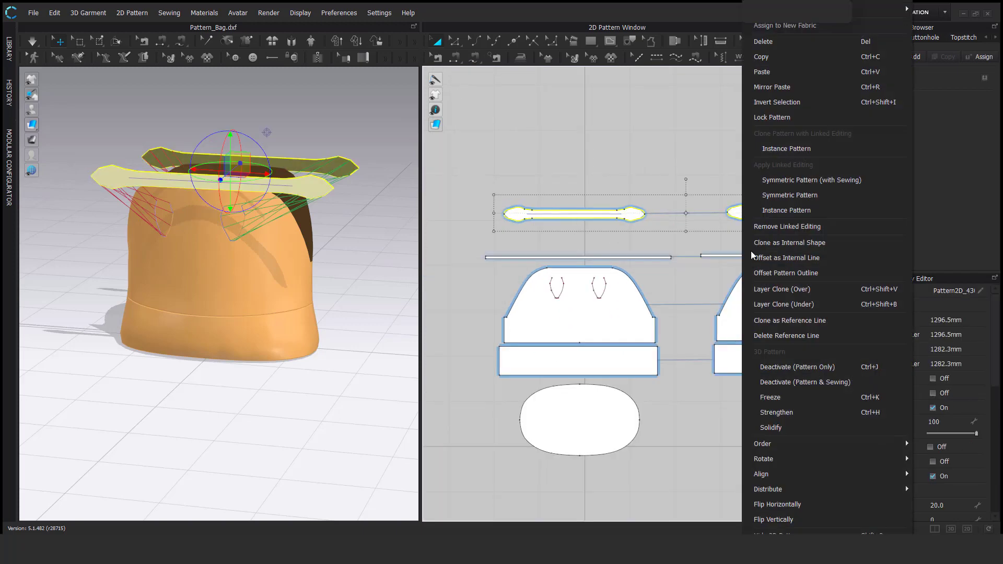
pyautogui.click(780, 412)
# - Freeze the front and back body panels and run the simulation to pull the handles into place
pyautogui.click(628, 321)
pyautogui.keyDown('shift'); pyautogui.click(717, 324); pyautogui.keyUp('shift')
pyautogui.rightClick(717, 324)
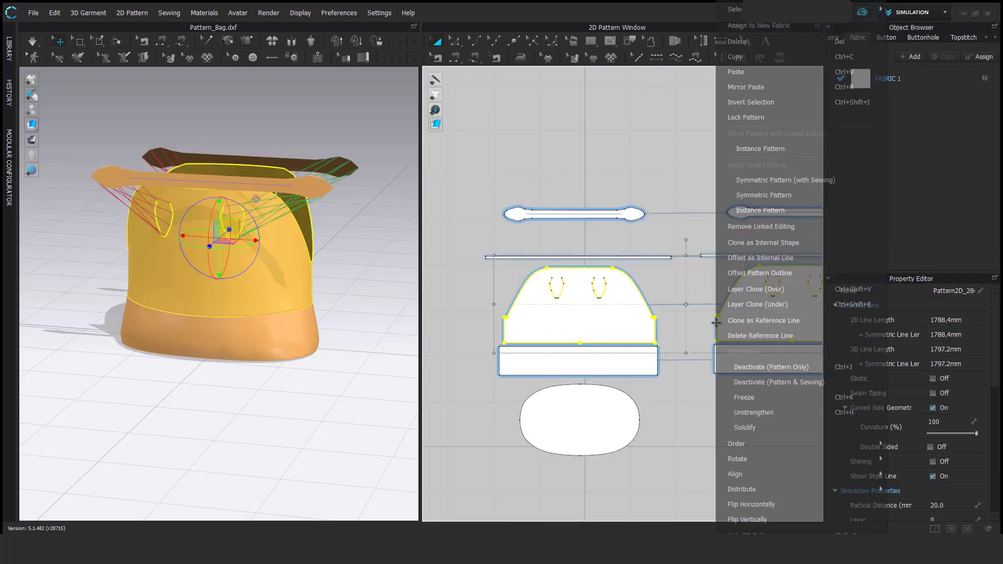
pyautogui.click(750, 400)
pyautogui.click(622, 162)
pyautogui.press('space')
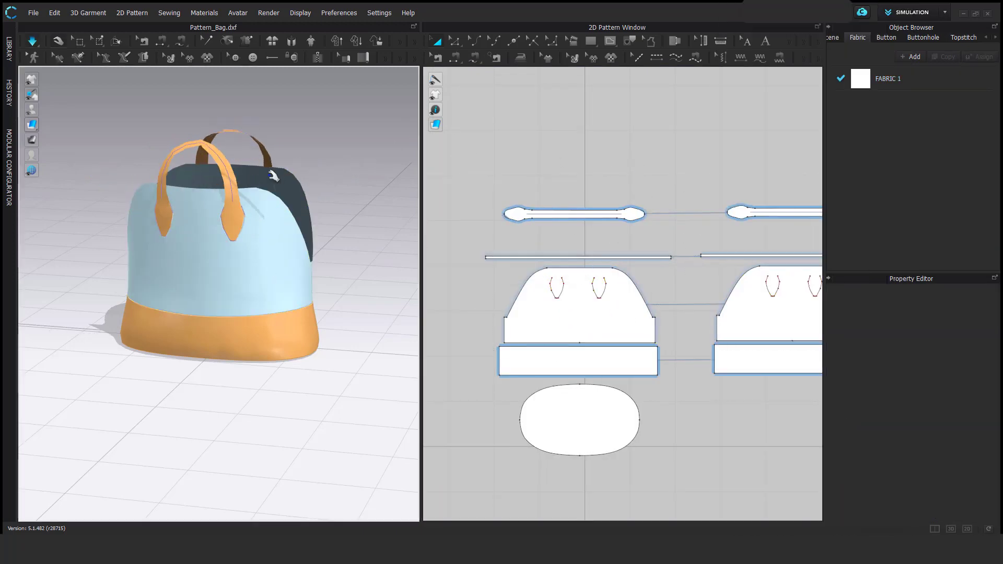
# - Nudge the handle into position in the running simulation and stop the simulation
pyautogui.scroll(3, 266, 149)
pyautogui.moveTo(268, 157); pyautogui.dragTo(157, 256, button='right')
pyautogui.moveTo(82, 223); pyautogui.dragTo(84, 199)
pyautogui.click(285, 240)
pyautogui.scroll(-3, 274, 311)
pyautogui.moveTo(273, 312); pyautogui.dragTo(334, 202, button='right')
pyautogui.moveTo(339, 307); pyautogui.dragTo(292, 313, button='right')
pyautogui.press('space')
pyautogui.moveTo(293, 314); pyautogui.dragTo(289, 261, button='middle')
pyautogui.scroll(1, 291, 265)
# - Unfreeze the front and back body panels of the outer bag
pyautogui.click(518, 324)
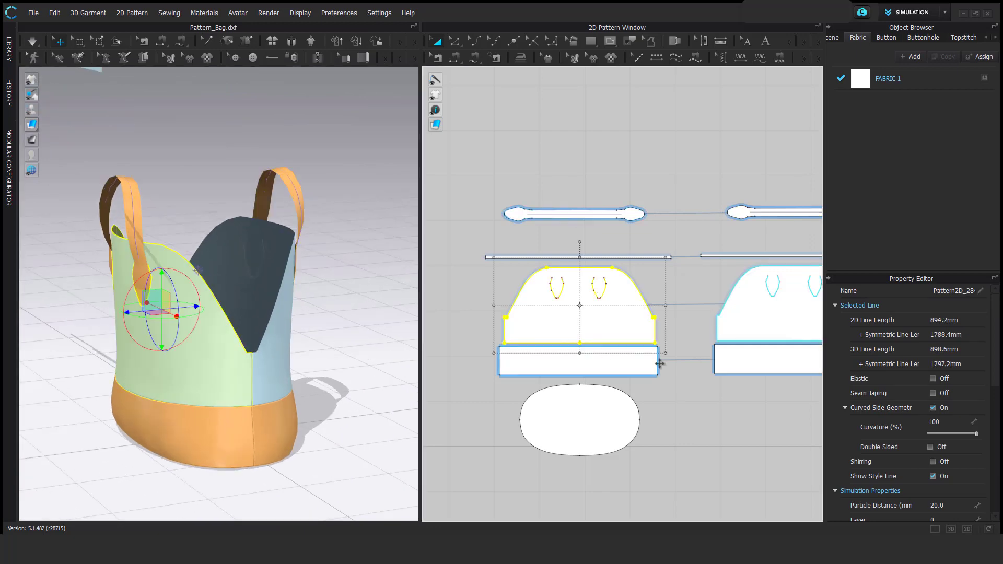
pyautogui.keyDown('shift'); pyautogui.click(725, 332); pyautogui.keyUp('shift')
pyautogui.rightClick(726, 334)
pyautogui.click(753, 381)
pyautogui.click(574, 152)
# - Set the particle distance of both handle patterns to 10 mm and run the simulation
pyautogui.click(518, 214)
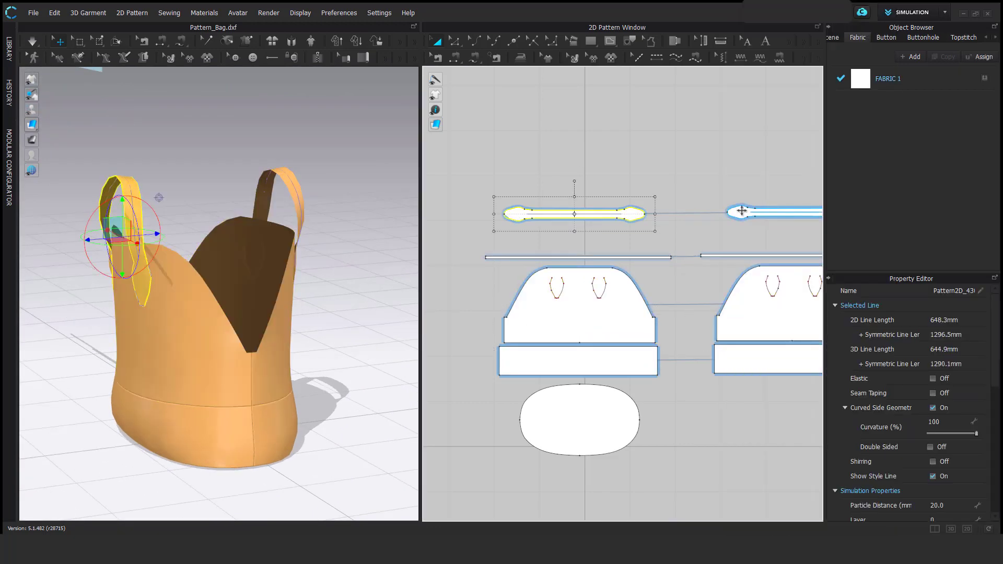
pyautogui.keyDown('shift'); pyautogui.click(742, 210); pyautogui.keyUp('shift')
pyautogui.scroll(-3, 952, 386)
pyautogui.click(952, 386)
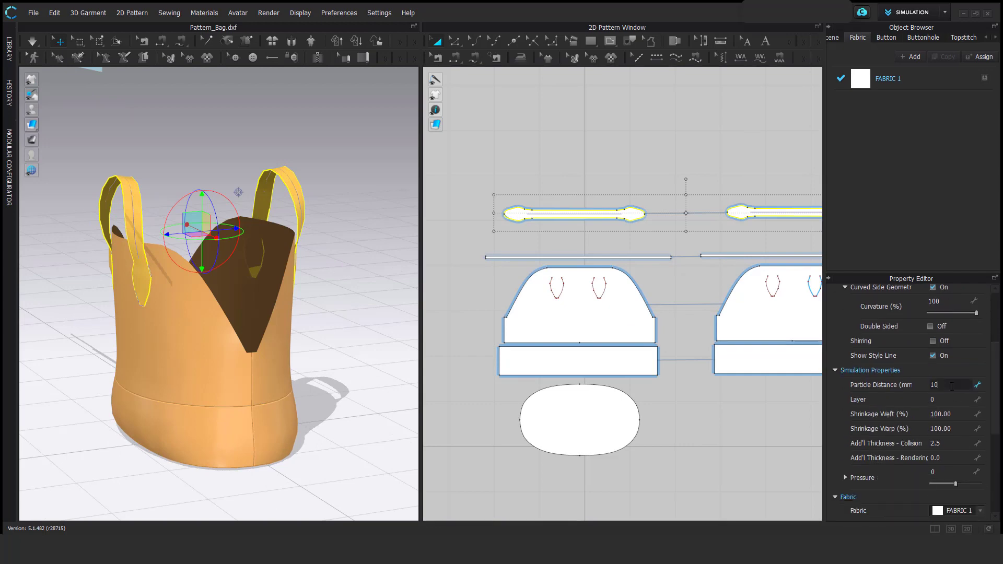
pyautogui.click(746, 241)
pyautogui.press('space')
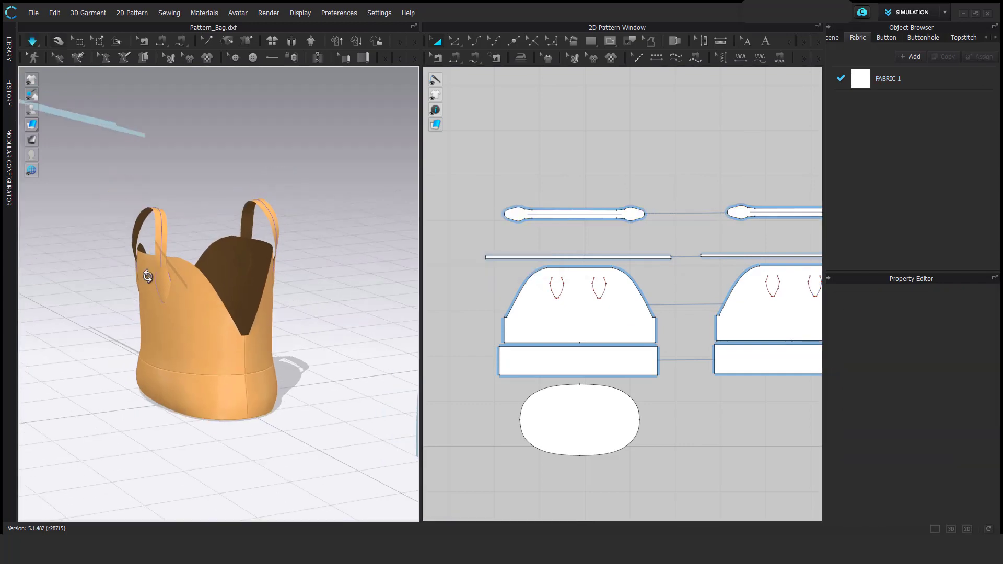
pyautogui.scroll(3, 195, 270)
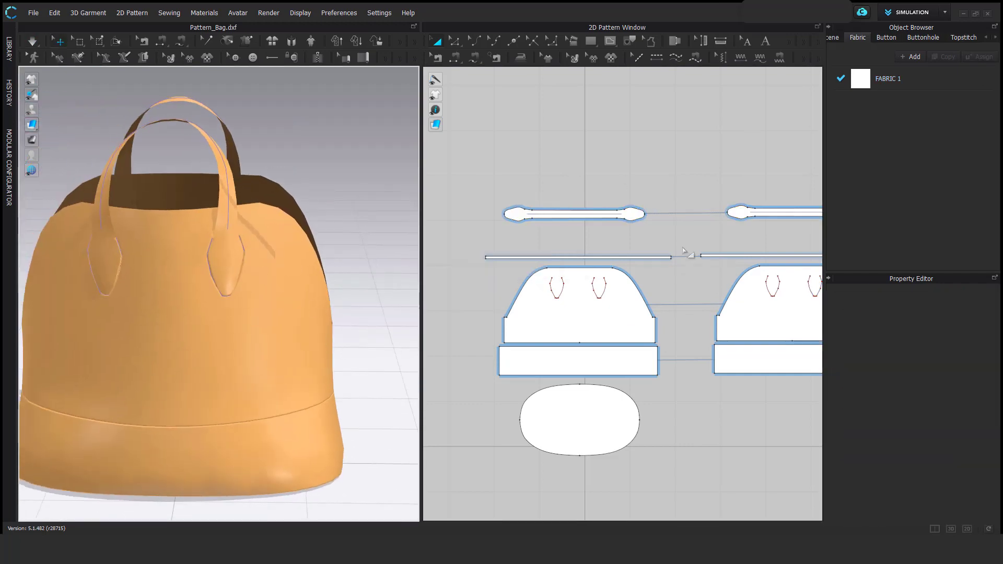
# - Move the oval lining base and the front lining panel clear of the assembled bag in 3D
pyautogui.scroll(-3, 653, 223)
pyautogui.moveTo(726, 227); pyautogui.dragTo(544, 214, button='middle')
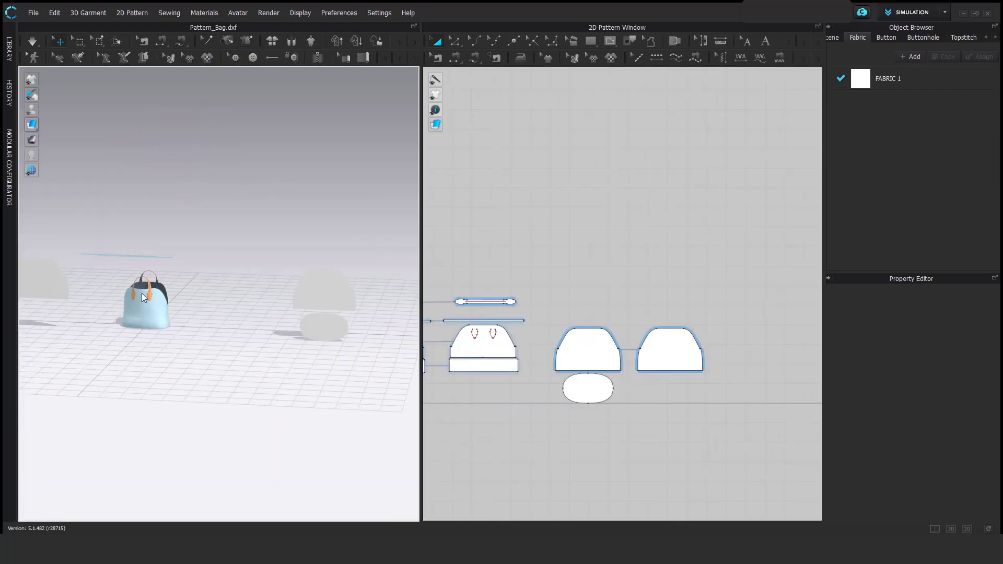
pyautogui.click(327, 326)
pyautogui.moveTo(354, 334); pyautogui.dragTo(223, 266, button='right')
pyautogui.scroll(2, 251, 303)
pyautogui.moveTo(230, 258); pyautogui.dragTo(178, 269)
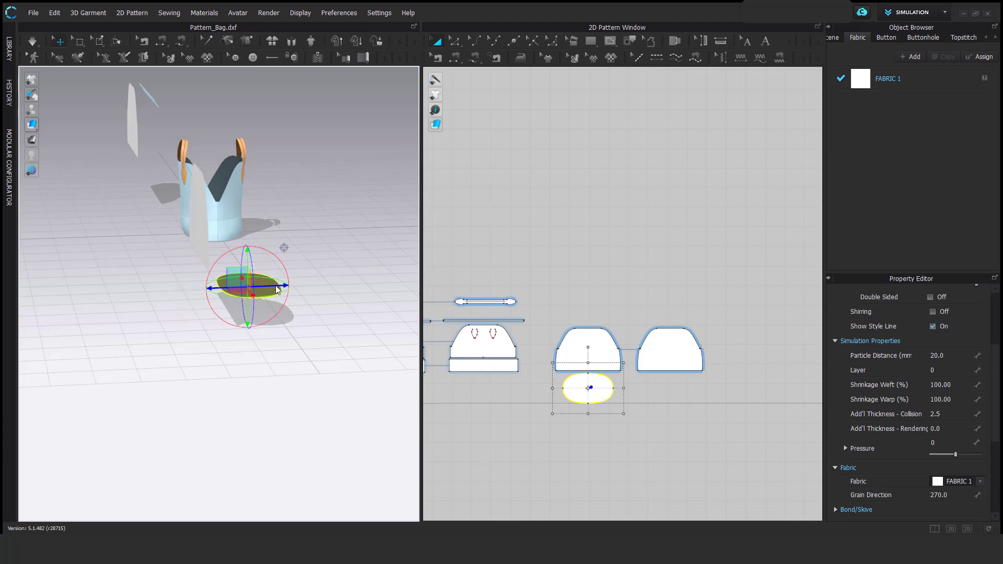
pyautogui.click(178, 190)
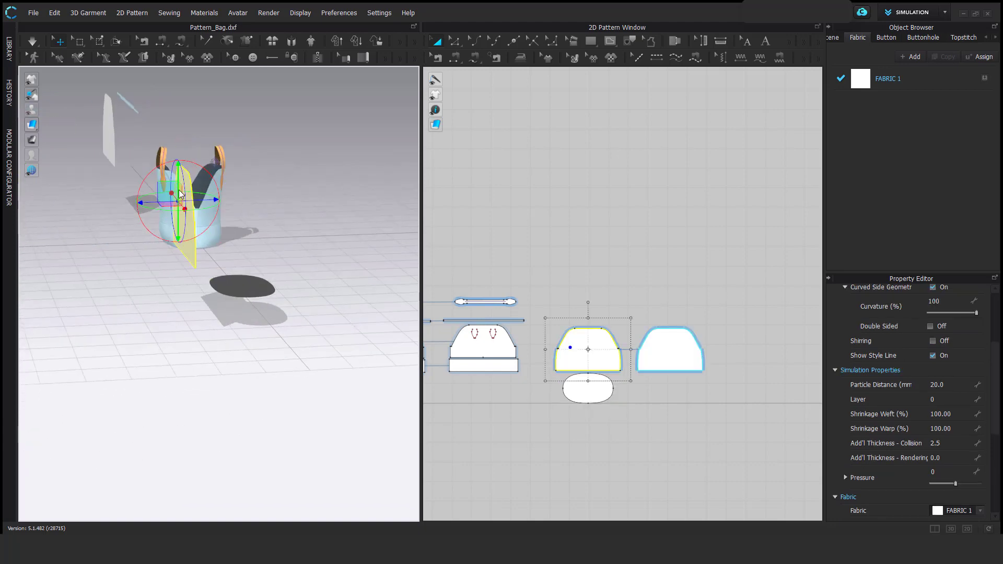
pyautogui.moveTo(210, 223); pyautogui.dragTo(234, 221)
# - Move the back lining panel over the lining base and rotate it into position opposite the front lining panel
pyautogui.click(110, 142)
pyautogui.moveTo(134, 224); pyautogui.dragTo(246, 251, button='right')
pyautogui.moveTo(246, 250); pyautogui.dragTo(171, 284, button='middle')
pyautogui.moveTo(98, 228); pyautogui.dragTo(388, 255)
pyautogui.moveTo(388, 255); pyautogui.dragTo(269, 277, button='right')
pyautogui.moveTo(269, 277); pyautogui.dragTo(352, 267, button='middle')
pyautogui.scroll(3, 352, 266)
pyautogui.moveTo(142, 238); pyautogui.dragTo(234, 232, button='right')
pyautogui.moveTo(233, 228); pyautogui.dragTo(233, 255)
pyautogui.moveTo(195, 285); pyautogui.dragTo(244, 278)
pyautogui.moveTo(292, 293); pyautogui.dragTo(233, 335, button='right')
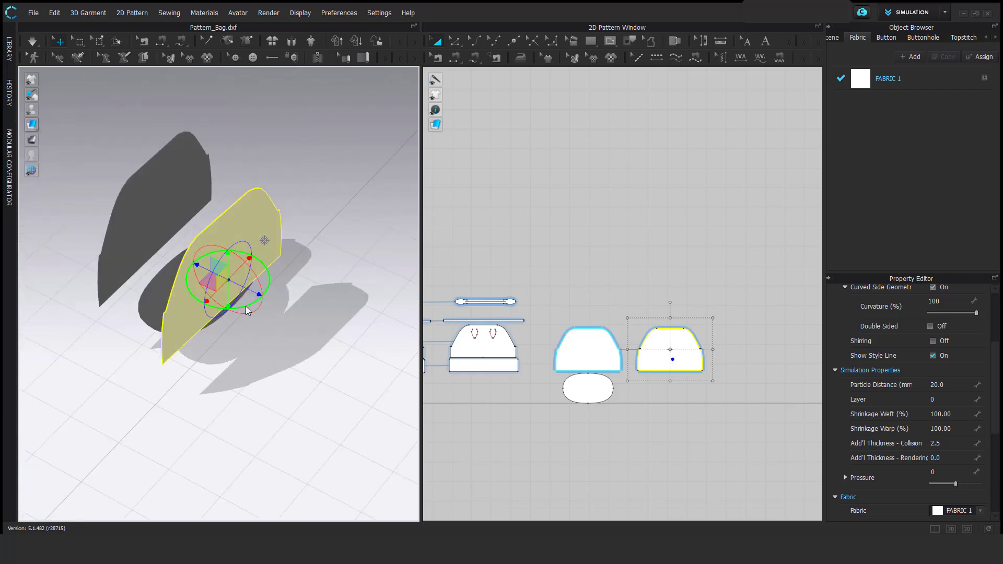
pyautogui.moveTo(245, 306); pyautogui.dragTo(271, 300)
# - Adjust the front lining panel's placement so it stands parallel to the back lining panel above the lining base
pyautogui.moveTo(209, 228); pyautogui.dragTo(237, 187, button='right')
pyautogui.moveTo(236, 187); pyautogui.dragTo(230, 203)
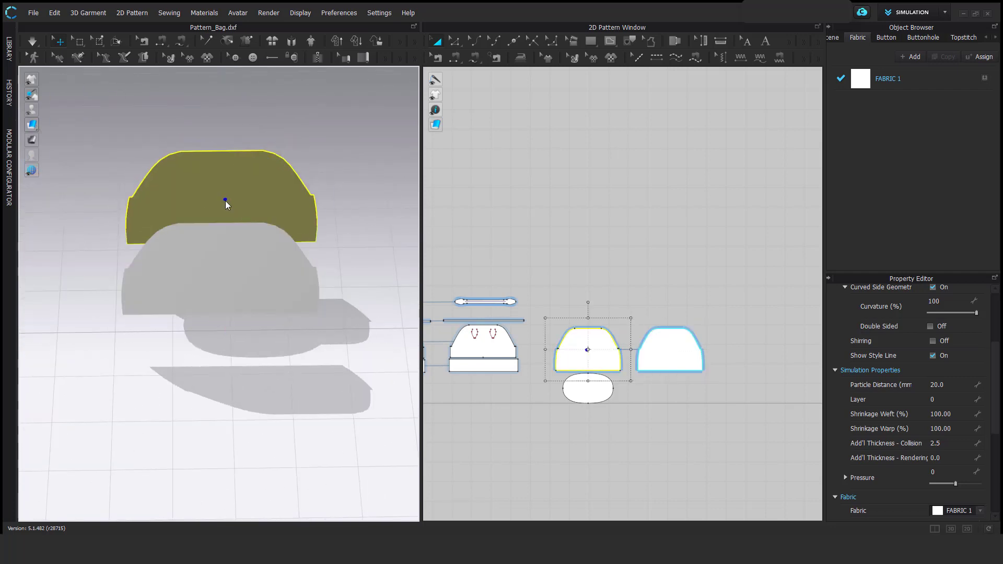
pyautogui.moveTo(230, 202); pyautogui.dragTo(254, 232, button='right')
pyautogui.rightClick(290, 265)
pyautogui.click(332, 102)
pyautogui.click(392, 283)
pyautogui.moveTo(361, 295); pyautogui.dragTo(380, 275, button='right')
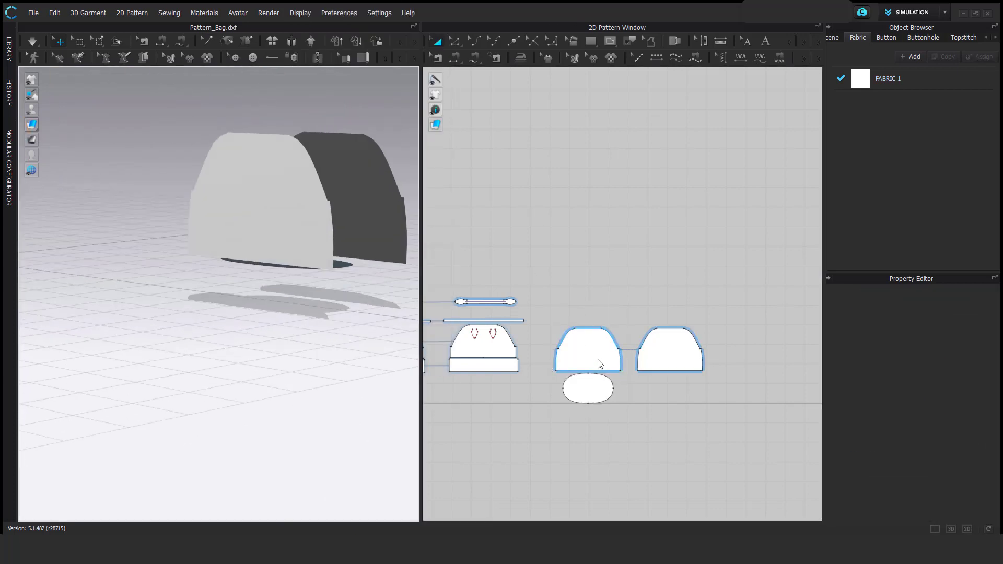
# - Free-sew the bottom edges of both lining panels to the upper and lower halves of the oval lining base
pyautogui.scroll(4, 598, 363)
pyautogui.click(474, 58)
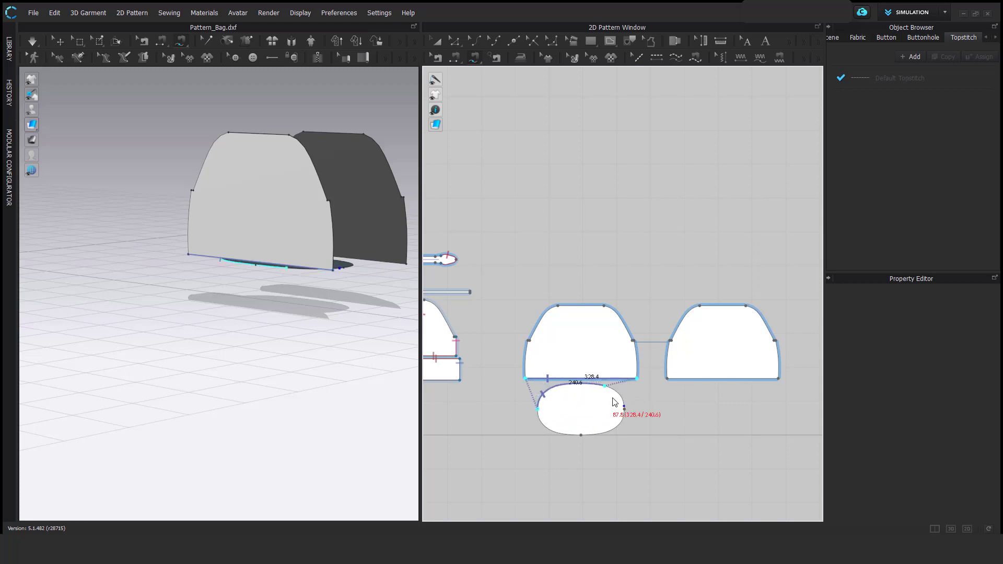
pyautogui.moveTo(315, 246)
pyautogui.mouseDown(button='right')
pyautogui.moveTo(255, 274)
pyautogui.moveTo(300, 255)
pyautogui.mouseUp(button='right')
pyautogui.click(669, 381)
pyautogui.click(668, 380)
pyautogui.click(779, 380)
pyautogui.click(625, 409)
pyautogui.click(539, 410)
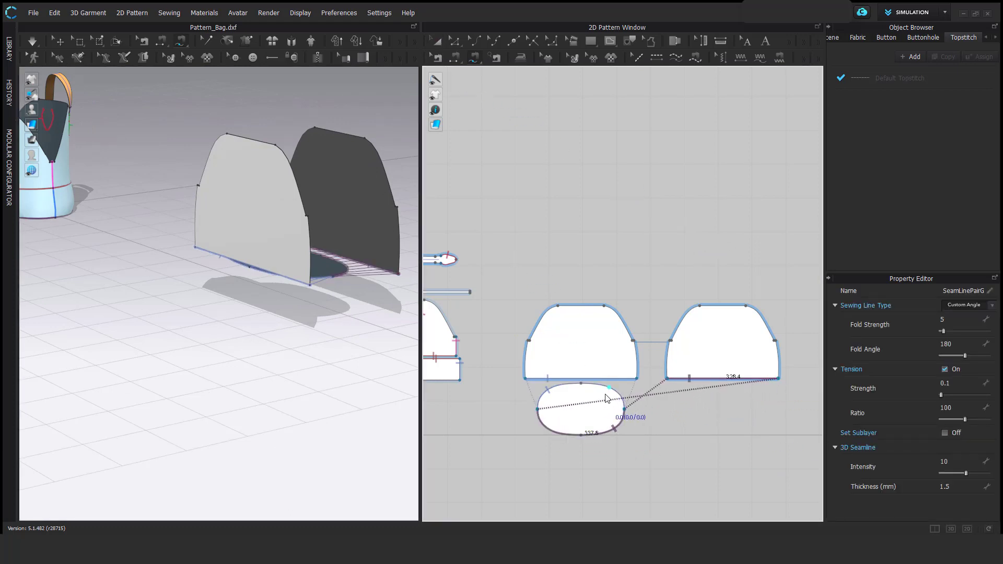
# - Sew the short side edges of the front lining panel to those of the back lining panel
pyautogui.press('n')
pyautogui.click(637, 358)
pyautogui.click(667, 356)
pyautogui.click(524, 357)
pyautogui.click(778, 353)
# - Set weft and warp shrinkage to 95% and collision thickness to 6 mm for the two lining panels and lining base
pyautogui.click(436, 42)
pyautogui.click(598, 360)
pyautogui.keyDown('shift'); pyautogui.click(583, 408); pyautogui.keyUp('shift')
pyautogui.keyDown('shift'); pyautogui.click(718, 354); pyautogui.keyUp('shift')
pyautogui.keyDown('shift'); pyautogui.click(585, 407); pyautogui.keyUp('shift')
# - Strengthen the front and back lining panels and simulate to join the lining
pyautogui.rightClick(696, 339)
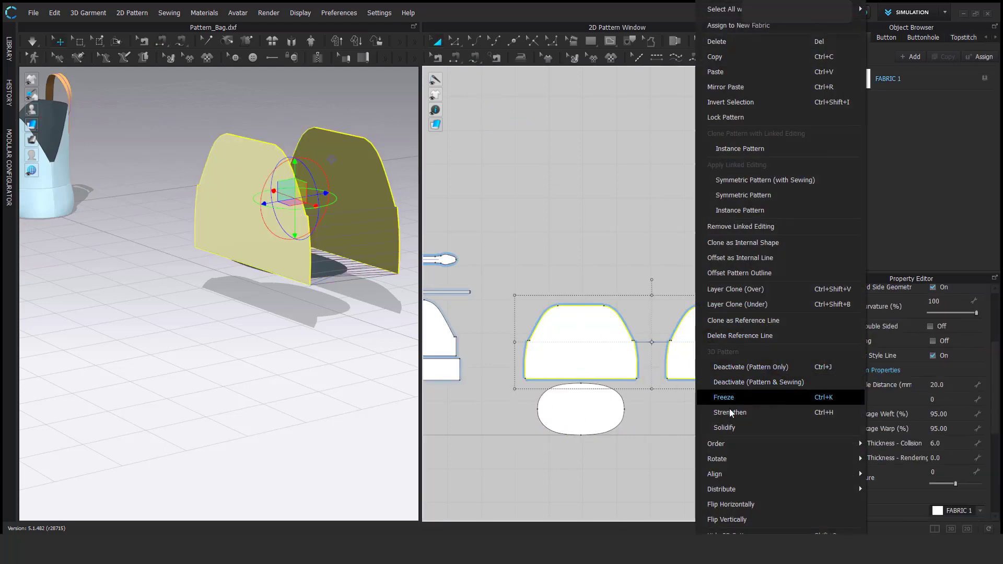
pyautogui.click(730, 413)
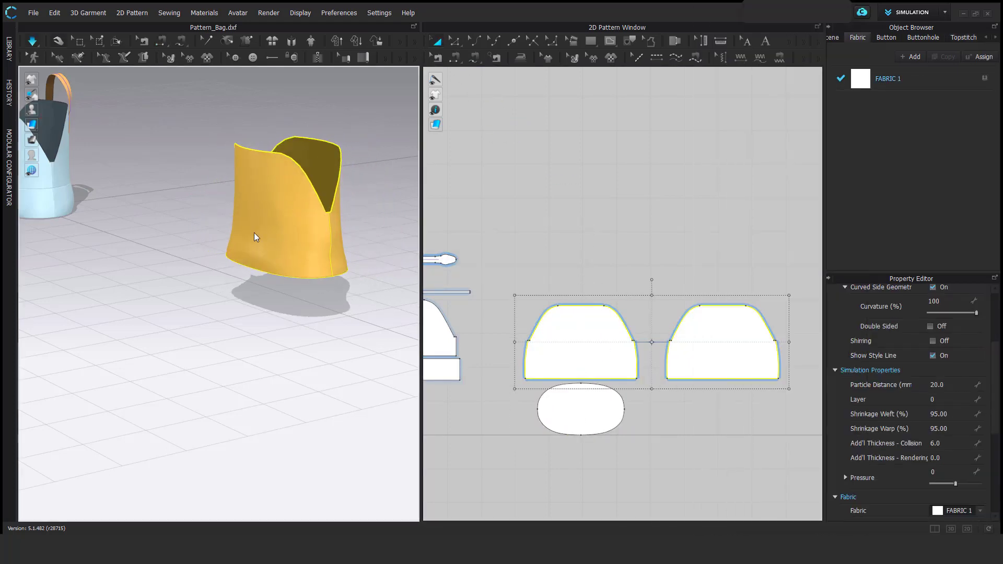
# - Pull the back lining panel's top edge into place during simulation with the front panel's top edge temporarily pinned
pyautogui.moveTo(343, 298); pyautogui.dragTo(261, 142, button='right')
pyautogui.press('w')
pyautogui.click(280, 135)
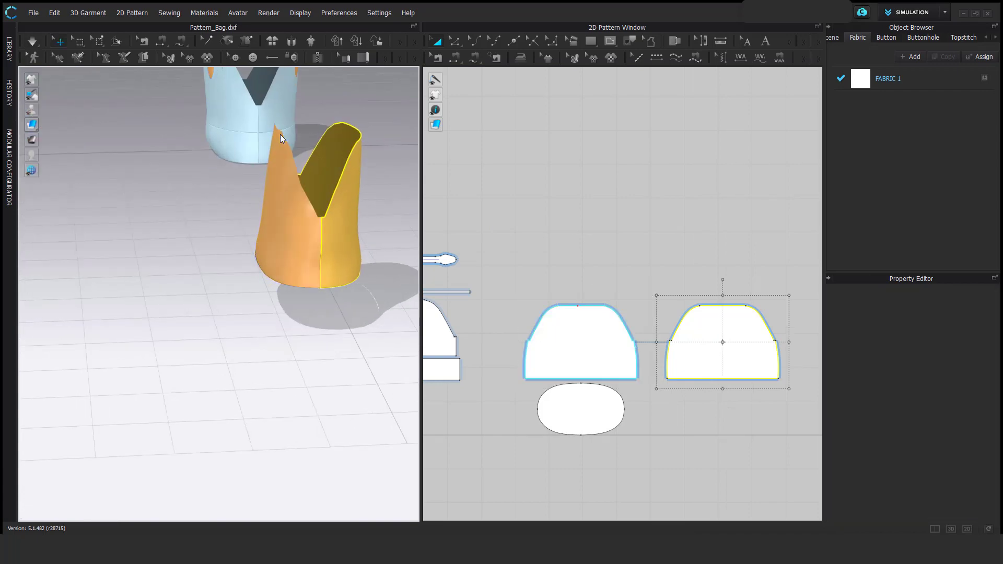
pyautogui.press('space')
pyautogui.moveTo(356, 133); pyautogui.dragTo(333, 127)
pyautogui.moveTo(365, 139); pyautogui.dragTo(359, 131, button='right')
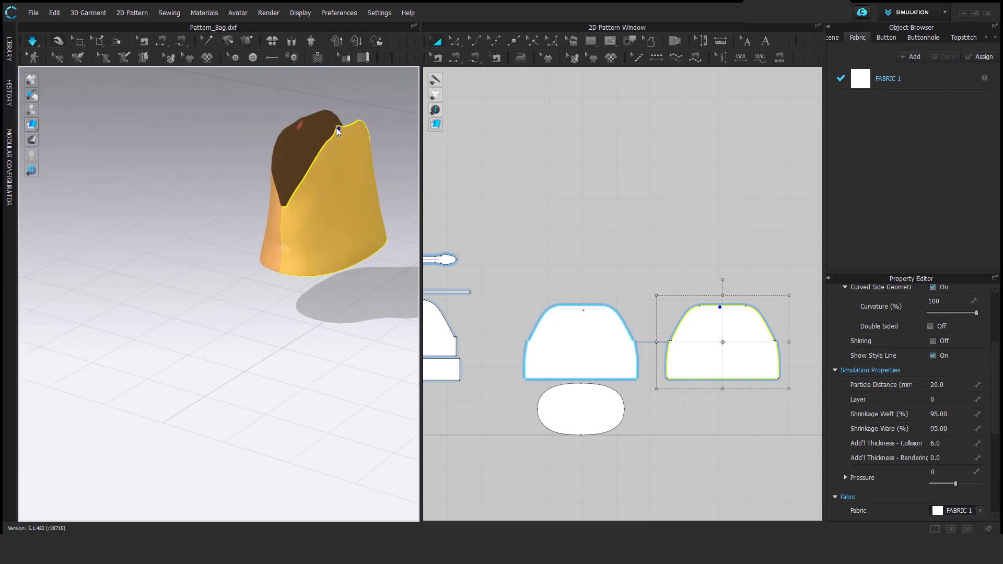
pyautogui.press('space')
pyautogui.press('w')
pyautogui.click(298, 125)
# - Move all three lining patterns together across to the outer bag in 3D
pyautogui.scroll(-3, 299, 126)
pyautogui.moveTo(316, 184); pyautogui.dragTo(235, 225, button='right')
pyautogui.moveTo(512, 297); pyautogui.dragTo(800, 441)
pyautogui.moveTo(163, 264); pyautogui.dragTo(402, 265)
pyautogui.moveTo(374, 266); pyautogui.dragTo(237, 283, button='middle')
pyautogui.scroll(6, 186, 269)
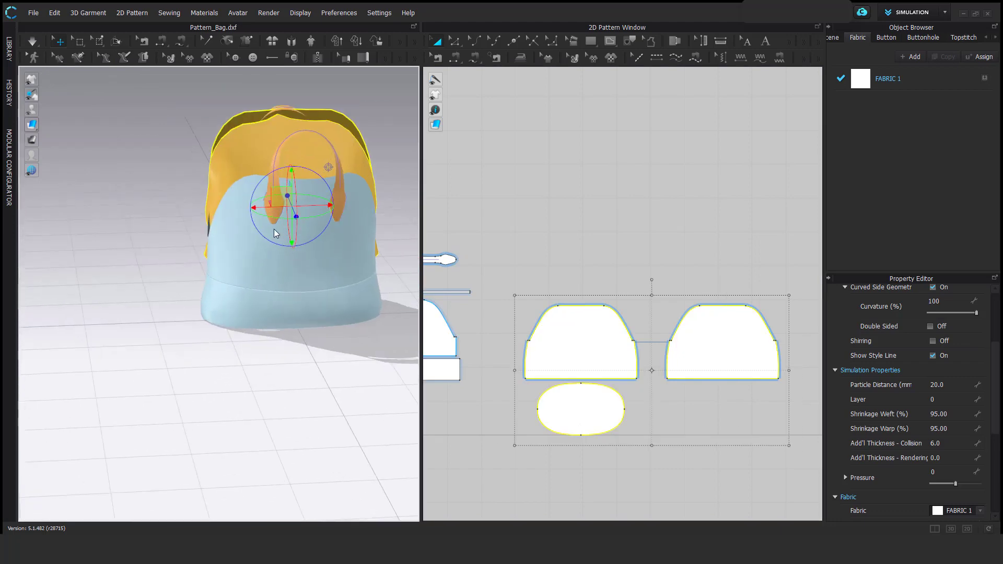
# - Lower the lining into the outer bag and centre it between the body panels
pyautogui.moveTo(253, 242); pyautogui.dragTo(327, 279, button='right')
pyautogui.moveTo(131, 199); pyautogui.dragTo(305, 394, button='middle')
pyautogui.press('5')
pyautogui.scroll(-5, 262, 365)
pyautogui.moveTo(131, 309); pyautogui.dragTo(259, 231, button='right')
pyautogui.moveTo(247, 220); pyautogui.dragTo(246, 265)
pyautogui.moveTo(290, 255); pyautogui.dragTo(257, 278, button='right')
pyautogui.moveTo(273, 286); pyautogui.dragTo(267, 287)
pyautogui.moveTo(250, 292); pyautogui.dragTo(287, 298, button='right')
pyautogui.scroll(4, 264, 295)
pyautogui.scroll(-4, 486, 324)
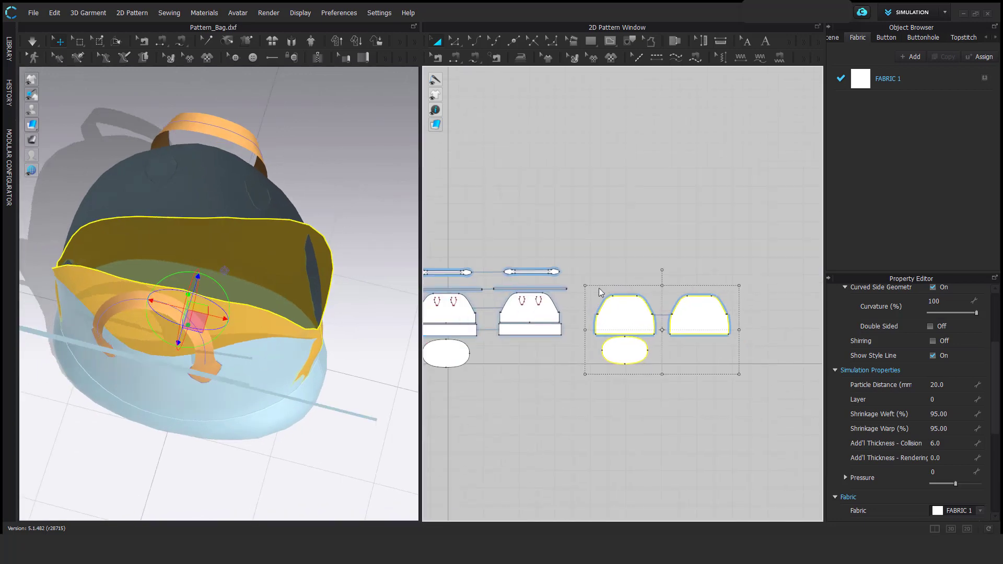
# - Deactivate the outer bag patterns and simulate the lining into shape inside the bag
pyautogui.moveTo(488, 351); pyautogui.dragTo(572, 348, button='middle')
pyautogui.click(477, 241)
pyautogui.moveTo(462, 220); pyautogui.dragTo(656, 392)
pyautogui.rightClick(549, 313)
pyautogui.click(591, 370)
pyautogui.rightClick(550, 316)
pyautogui.click(598, 383)
pyautogui.click(291, 222)
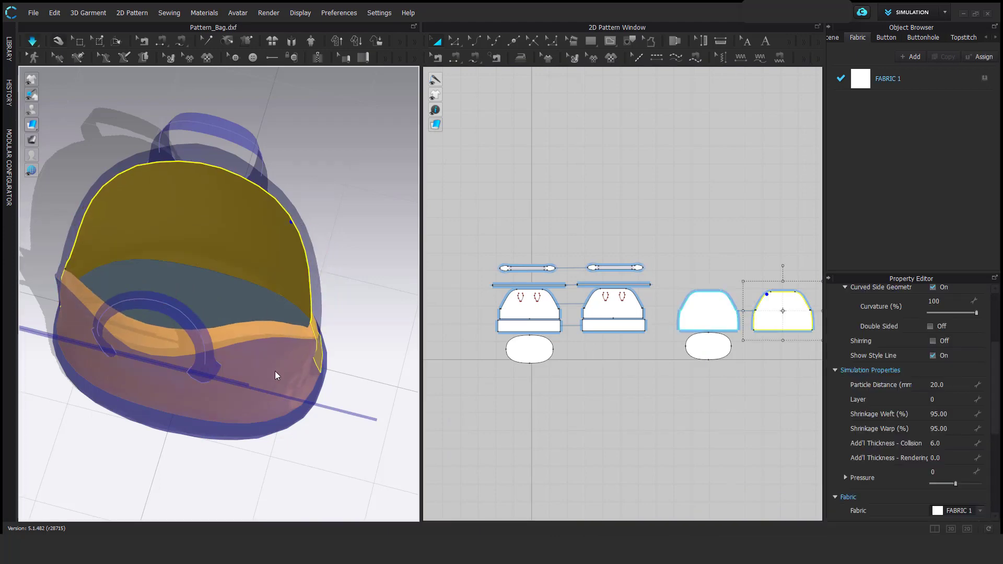
pyautogui.moveTo(288, 365); pyautogui.dragTo(305, 399, button='right')
# - Reactivate the outer bag patterns
pyautogui.click(488, 253)
pyautogui.moveTo(669, 388); pyautogui.dragTo(665, 387)
pyautogui.rightClick(589, 314)
pyautogui.click(612, 367)
pyautogui.click(540, 358)
pyautogui.rightClick(541, 358)
pyautogui.click(563, 382)
# - Free-sew the lining's curved upper edge to the outer body's upper edge with the Turned sewing line type
pyautogui.scroll(3, 563, 330)
pyautogui.click(561, 305)
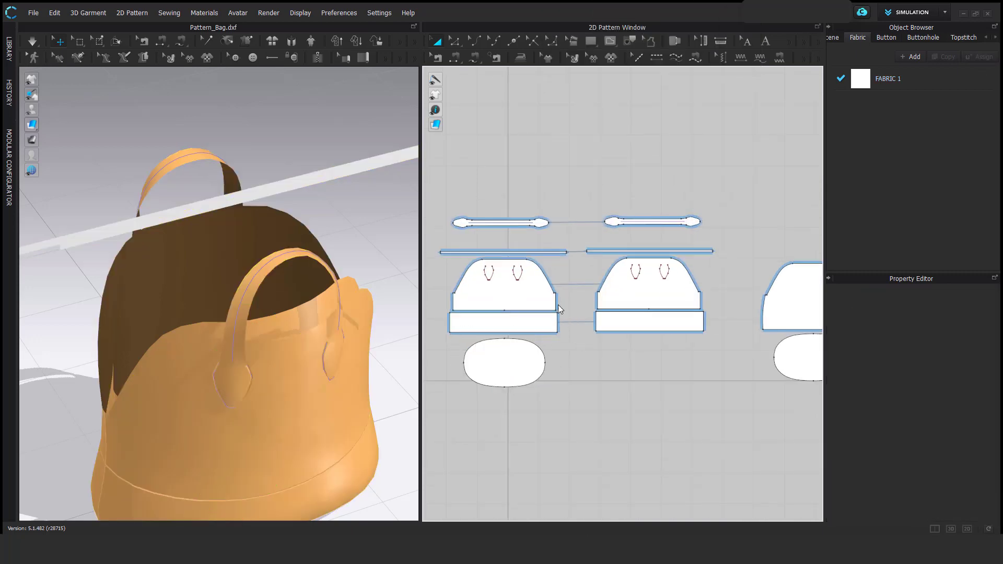
pyautogui.click(540, 304)
pyautogui.click(452, 345)
pyautogui.moveTo(300, 355); pyautogui.dragTo(172, 286, button='right')
pyautogui.click(474, 60)
pyautogui.scroll(3, 659, 277)
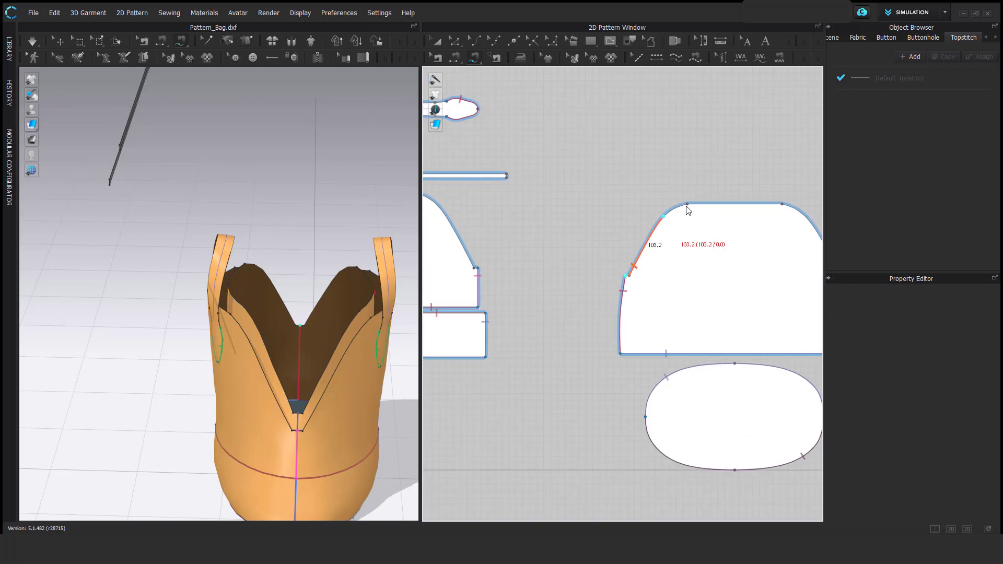
pyautogui.scroll(-5, 630, 288)
pyautogui.scroll(5, 486, 282)
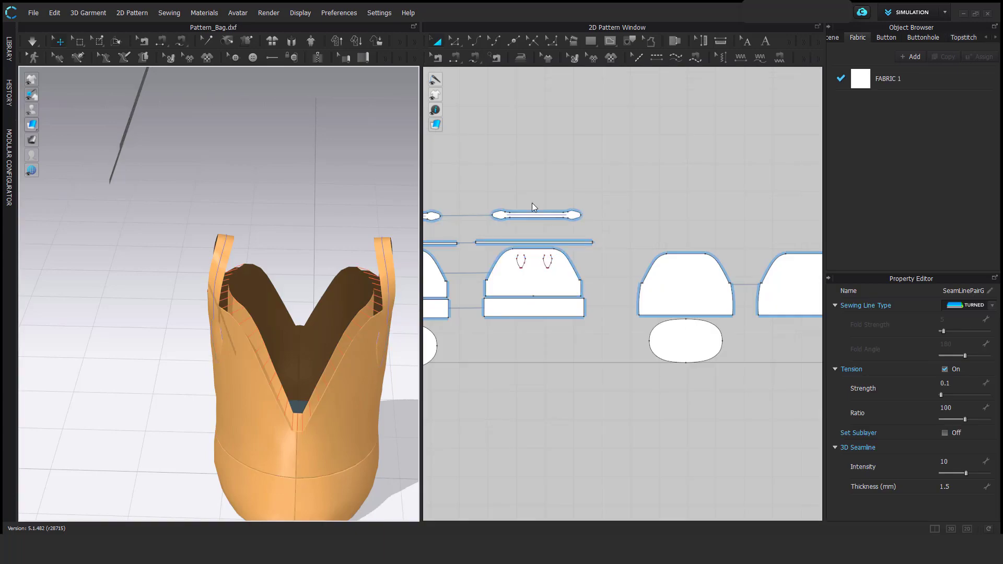
# - Freeze the two thin strip patterns above the outer body panels
pyautogui.moveTo(532, 203); pyautogui.dragTo(647, 207, button='middle')
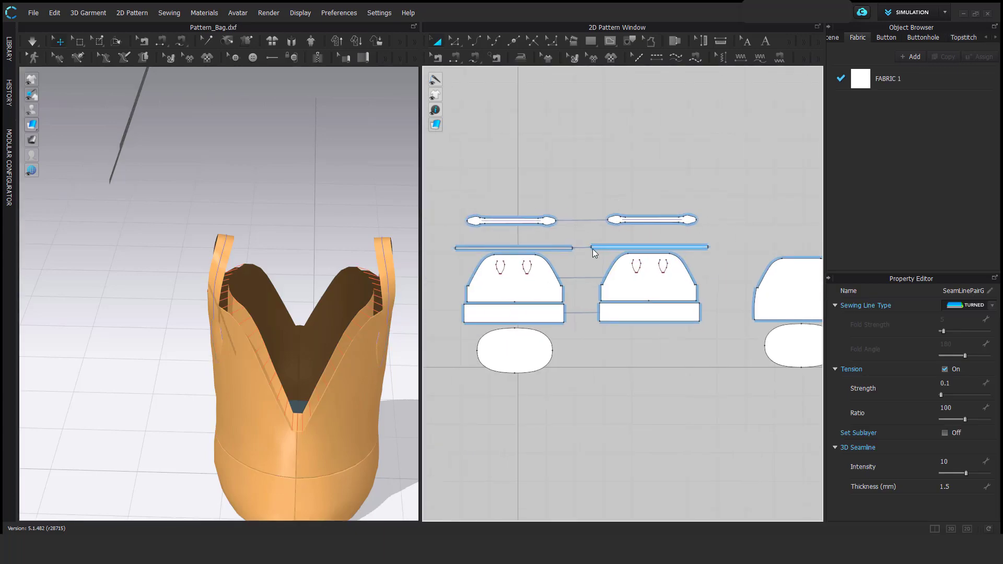
pyautogui.click(593, 248)
pyautogui.rightClick(561, 253)
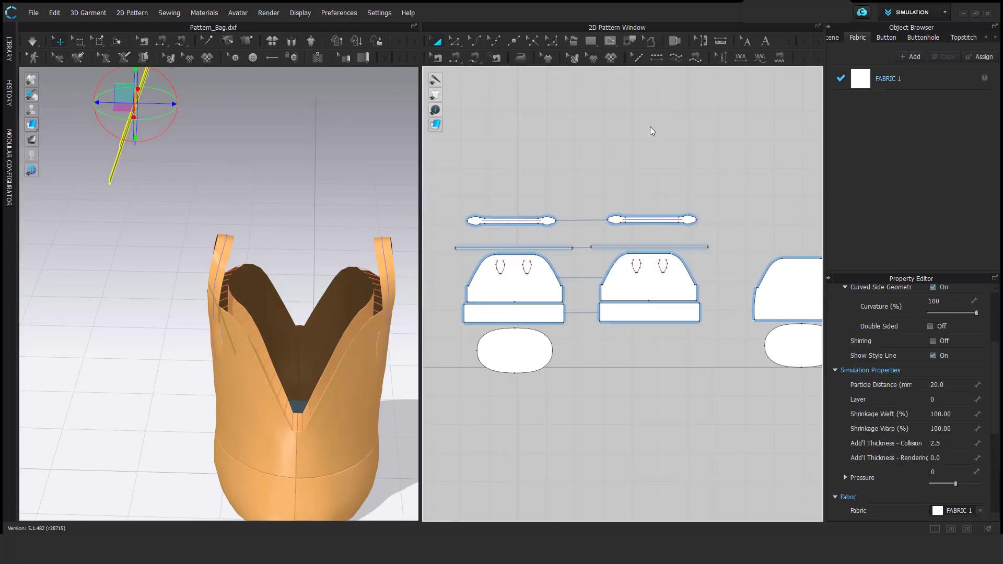
pyautogui.click(587, 410)
# - Unstrengthen the front and back lining panels and the lining base
pyautogui.moveTo(276, 300); pyautogui.dragTo(278, 242, button='right')
pyautogui.moveTo(719, 302); pyautogui.dragTo(562, 300, button='middle')
pyautogui.click(641, 297)
pyautogui.keyDown('shift'); pyautogui.click(744, 307); pyautogui.keyUp('shift')
pyautogui.keyDown('shift'); pyautogui.click(660, 355); pyautogui.keyUp('shift')
pyautogui.rightClick(661, 355)
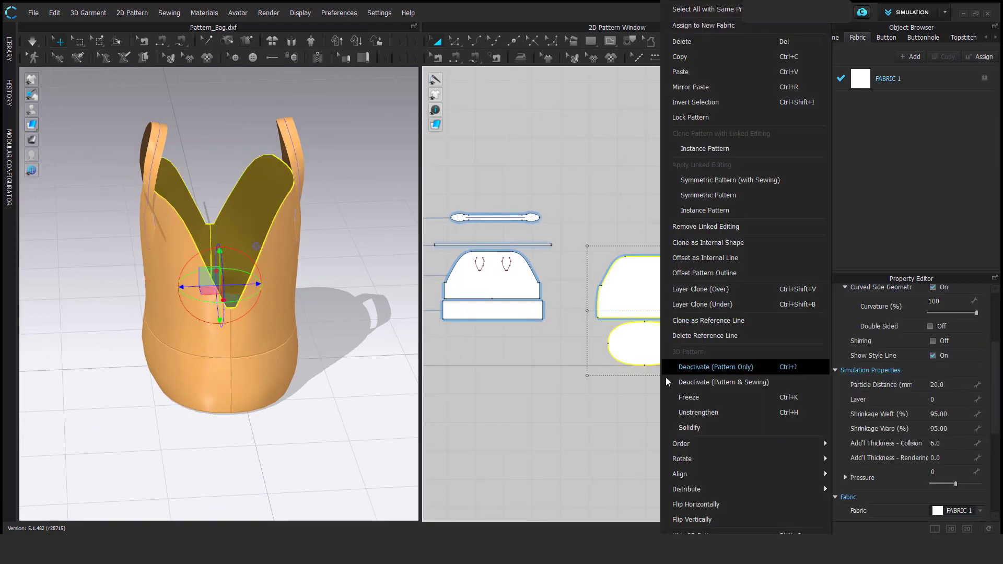
pyautogui.click(719, 377)
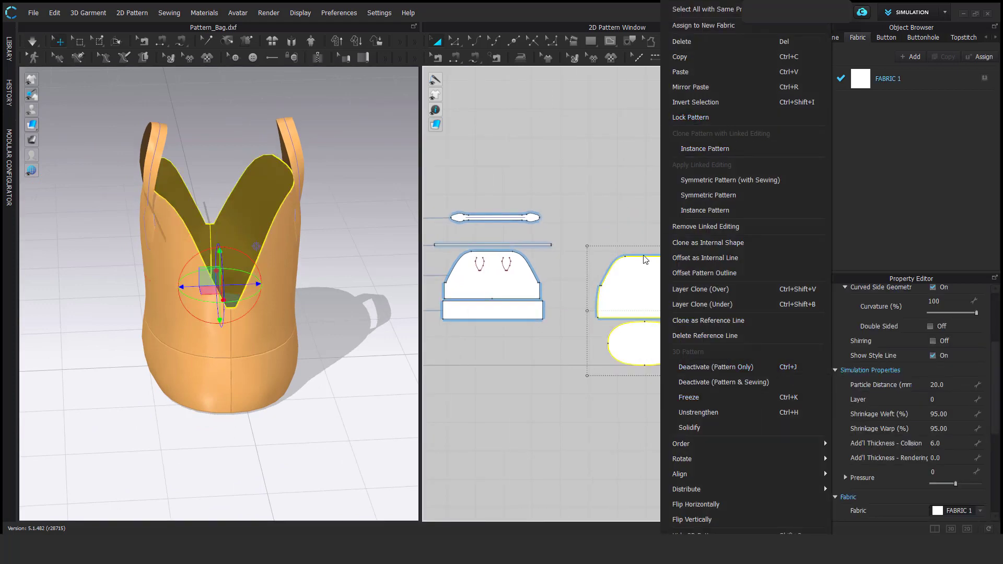
pyautogui.click(698, 413)
# - Run the simulation to settle the softened lining against the outer bag
pyautogui.click(593, 165)
pyautogui.scroll(3, 238, 227)
pyautogui.press('space')
pyautogui.moveTo(236, 227); pyautogui.dragTo(233, 265, button='right')
# - Set weft and warp shrinkage of the three lining patterns to 100%
pyautogui.click(622, 305)
pyautogui.keyDown('shift'); pyautogui.click(662, 351); pyautogui.keyUp('shift')
pyautogui.keyDown('shift'); pyautogui.click(745, 308); pyautogui.keyUp('shift')
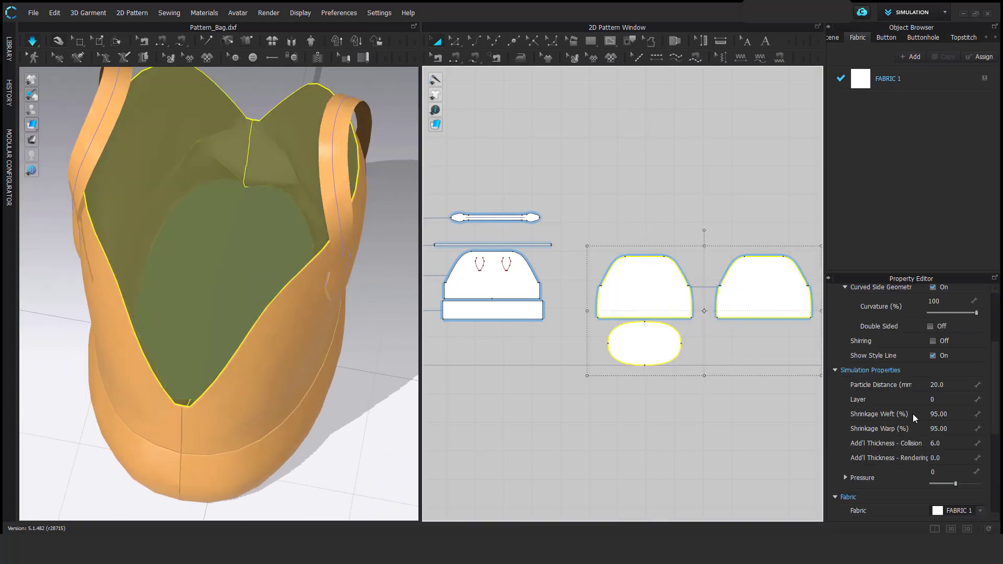
pyautogui.click(954, 428)
pyautogui.press('Return')
# - Activate the oval lining base, let it settle in the simulation, and stop the simulation
pyautogui.moveTo(233, 226); pyautogui.dragTo(245, 261, button='right')
pyautogui.rightClick(698, 413)
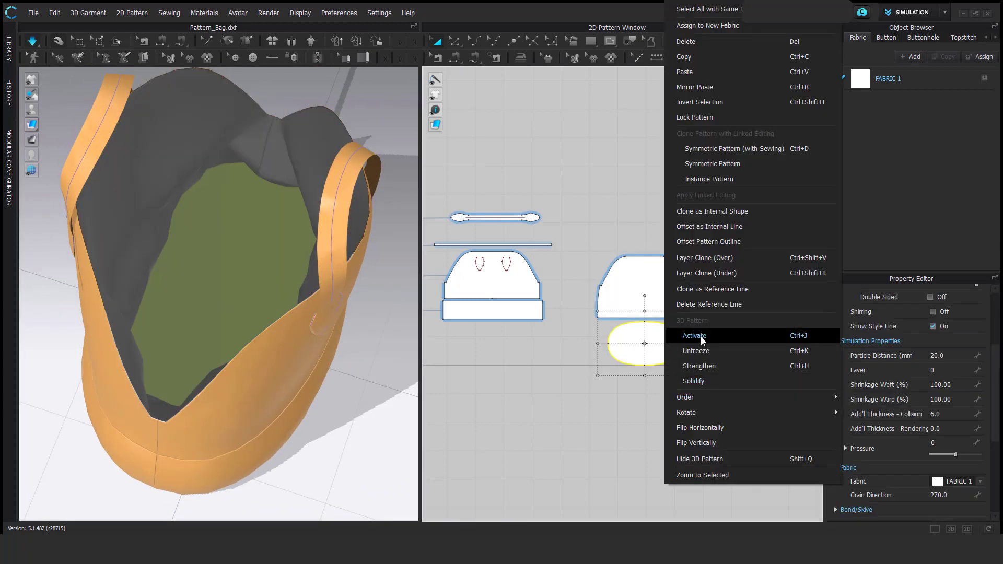
pyautogui.click(700, 336)
pyautogui.moveTo(194, 262); pyautogui.dragTo(258, 316, button='right')
pyautogui.scroll(3, 209, 311)
pyautogui.click(645, 198)
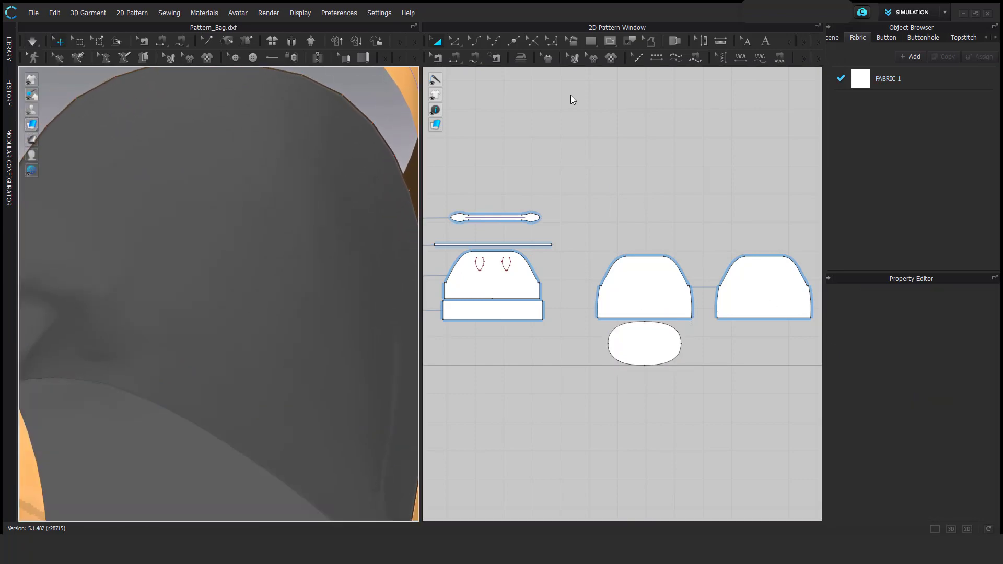
# - Draw an internal rectangle with a perimeter of about 512 mm in the middle of the back lining panel
pyautogui.click(613, 42)
pyautogui.click(648, 72)
pyautogui.scroll(3, 632, 282)
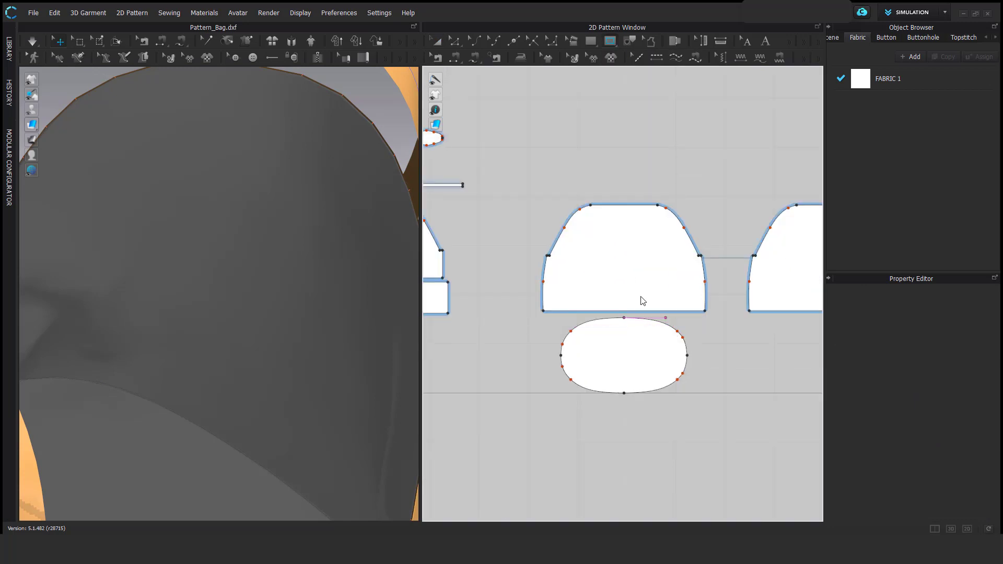
pyautogui.moveTo(704, 283); pyautogui.dragTo(510, 283, button='middle')
pyautogui.scroll(2, 510, 282)
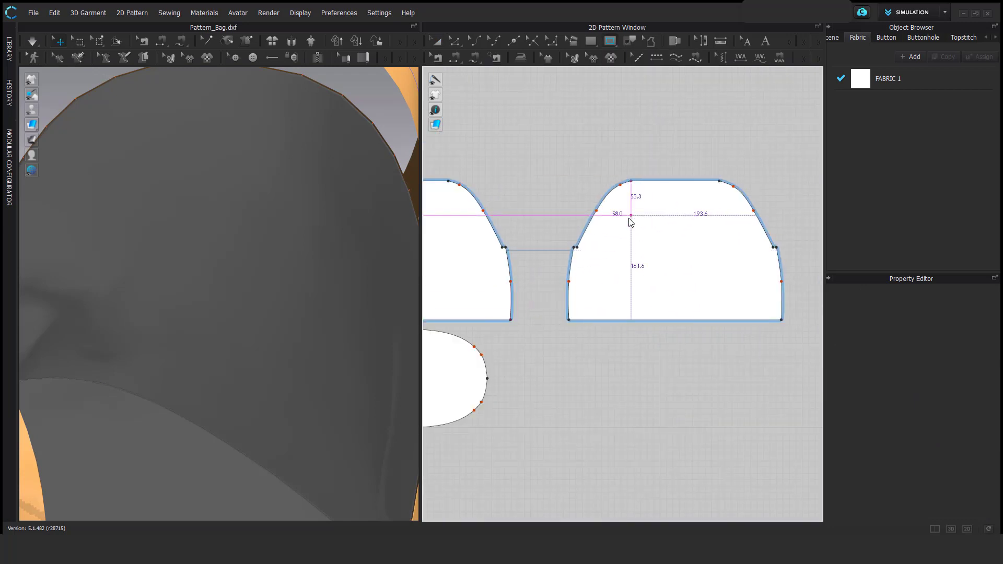
pyautogui.click(719, 293)
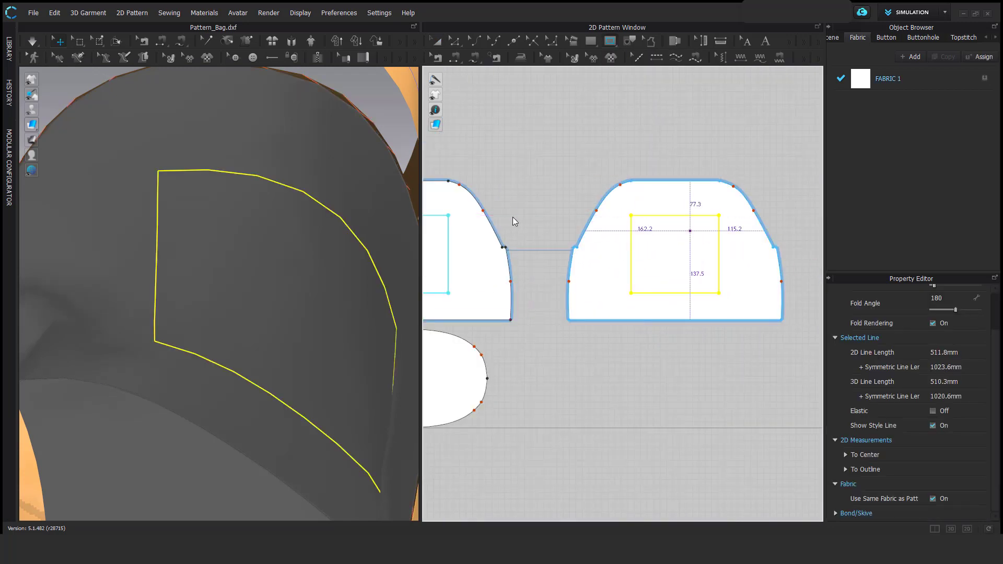
# - Clone the back lining panel's internal rectangle as a separate pattern piece and place it beside the panel
pyautogui.scroll(-3, 384, 234)
pyautogui.scroll(4, 688, 270)
pyautogui.scroll(-3, 633, 179)
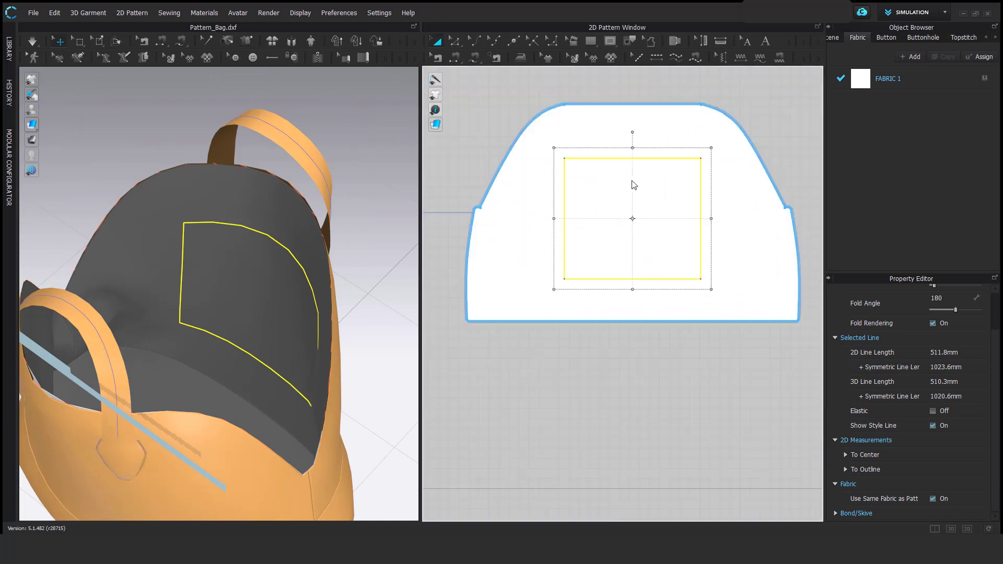
pyautogui.rightClick(631, 160)
pyautogui.click(681, 264)
pyautogui.scroll(-4, 707, 322)
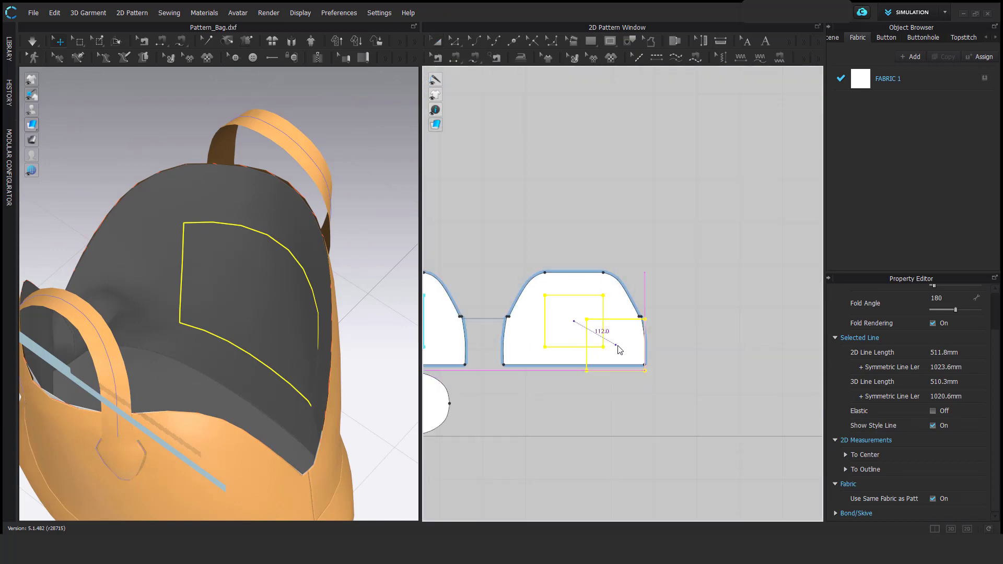
pyautogui.click(678, 329)
# - Sew the pocket rectangle's two sides and lower edge to the matching internal rectangle on the back lining panel, leaving the upper edge open
pyautogui.click(506, 81)
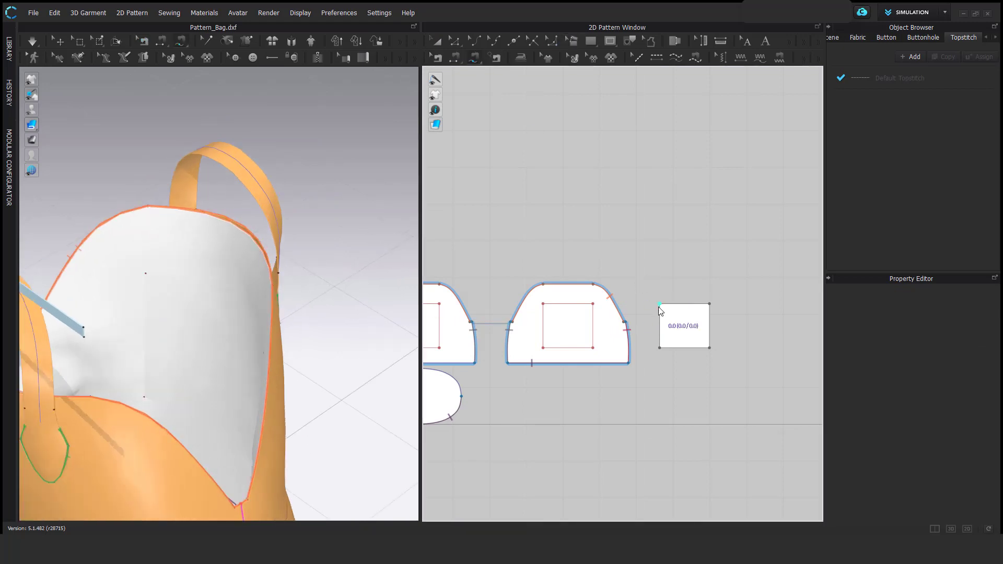
pyautogui.click(600, 310)
pyautogui.moveTo(280, 309); pyautogui.dragTo(265, 360, button='right')
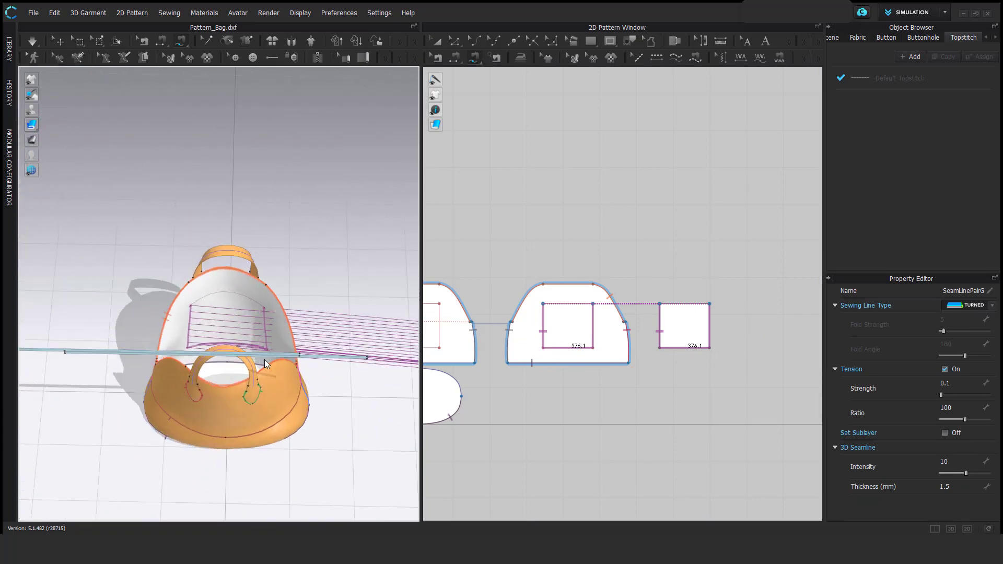
# - Remove linked editing from the back lining panel and delete the internal rectangle on the front lining panel
pyautogui.click(438, 42)
pyautogui.rightClick(556, 324)
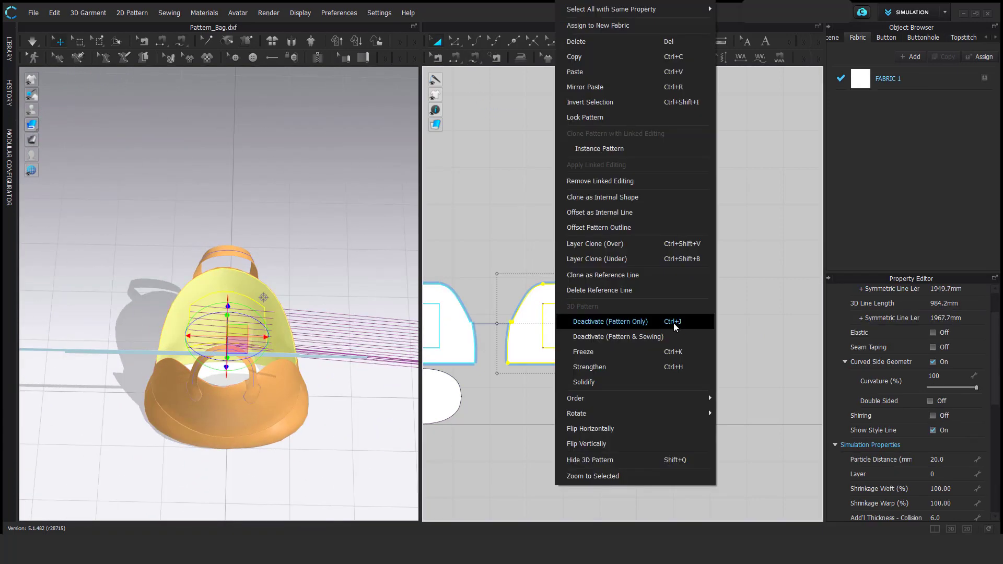
pyautogui.click(629, 187)
pyautogui.moveTo(541, 245); pyautogui.dragTo(635, 228, button='middle')
pyautogui.click(526, 290)
pyautogui.press('Delete')
# - Position the pocket rectangle in 3D inside the bag, over its outline on the back lining panel
pyautogui.click(777, 296)
pyautogui.scroll(-5, 312, 283)
pyautogui.moveTo(312, 284); pyautogui.dragTo(84, 248, button='middle')
pyautogui.rightClick(347, 301)
pyautogui.click(381, 302)
pyautogui.moveTo(145, 275); pyautogui.dragTo(319, 286, button='middle')
pyautogui.scroll(5, 105, 308)
pyautogui.moveTo(104, 308); pyautogui.dragTo(225, 348, button='middle')
pyautogui.press('f')
pyautogui.moveTo(245, 328); pyautogui.dragTo(148, 313, button='right')
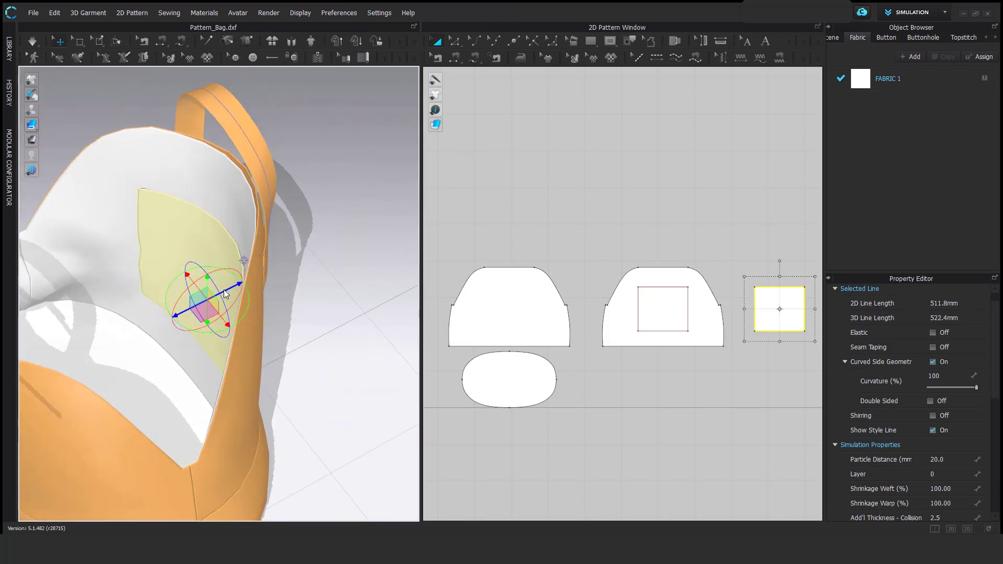
# - Run the simulation to settle the pocket against the lining, stop it and clear the selection
pyautogui.press('space')
pyautogui.scroll(5, 180, 208)
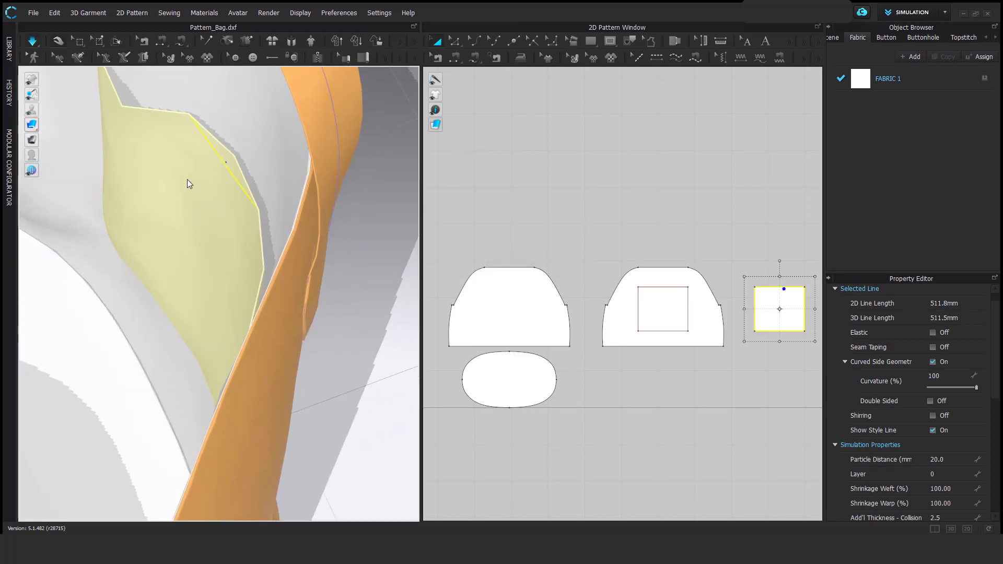
pyautogui.scroll(-6, 206, 255)
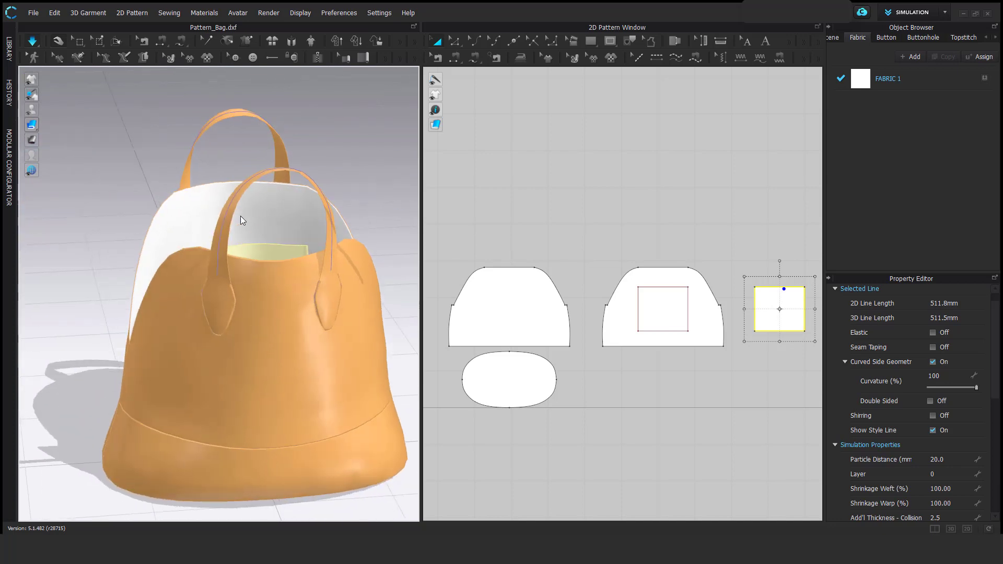
pyautogui.scroll(-1, 254, 300)
pyautogui.scroll(-2, 293, 289)
pyautogui.click(664, 224)
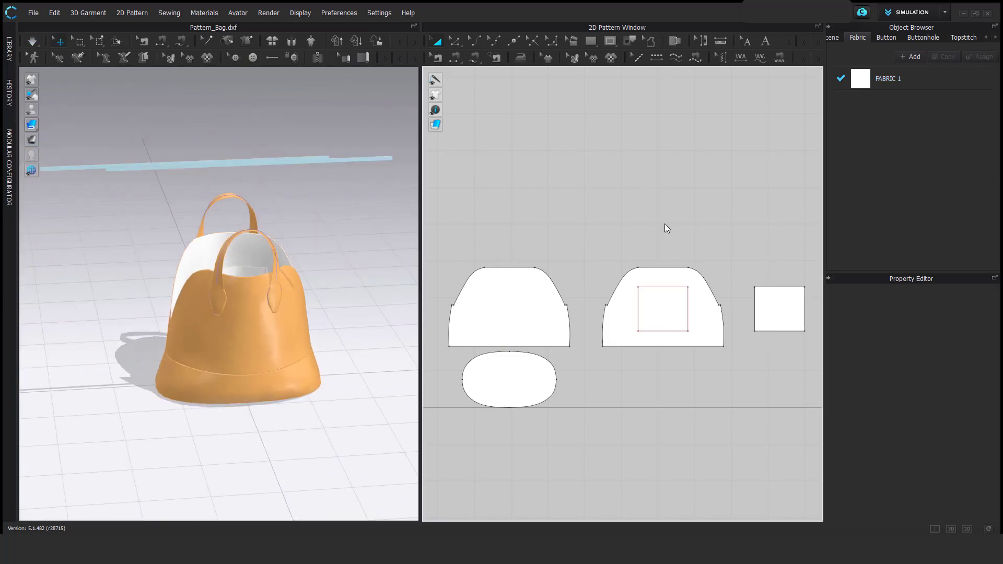
# - Select and activate the two long narrow strips between the handles and the body panels
pyautogui.scroll(-2, 654, 250)
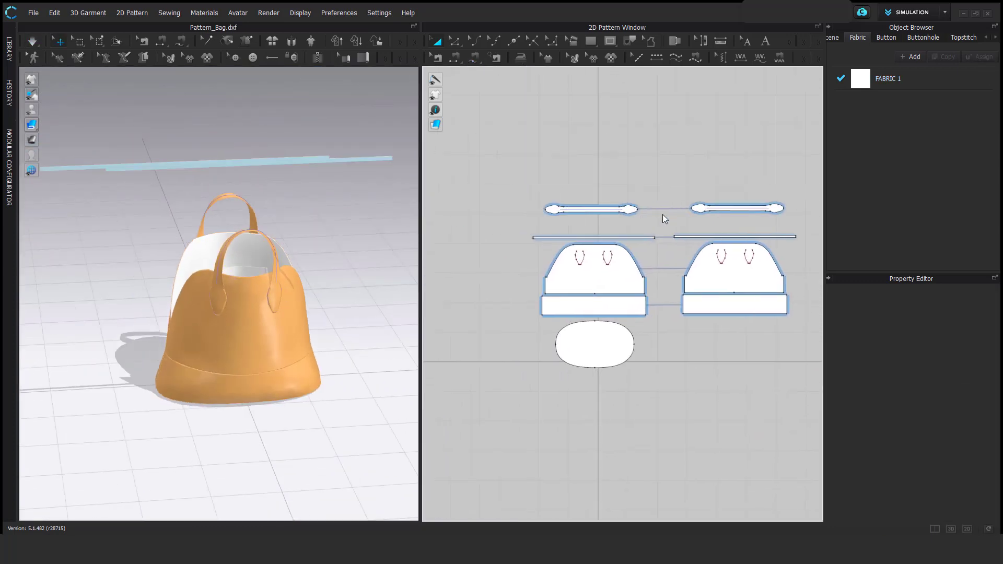
pyautogui.scroll(5, 606, 233)
pyautogui.click(553, 236)
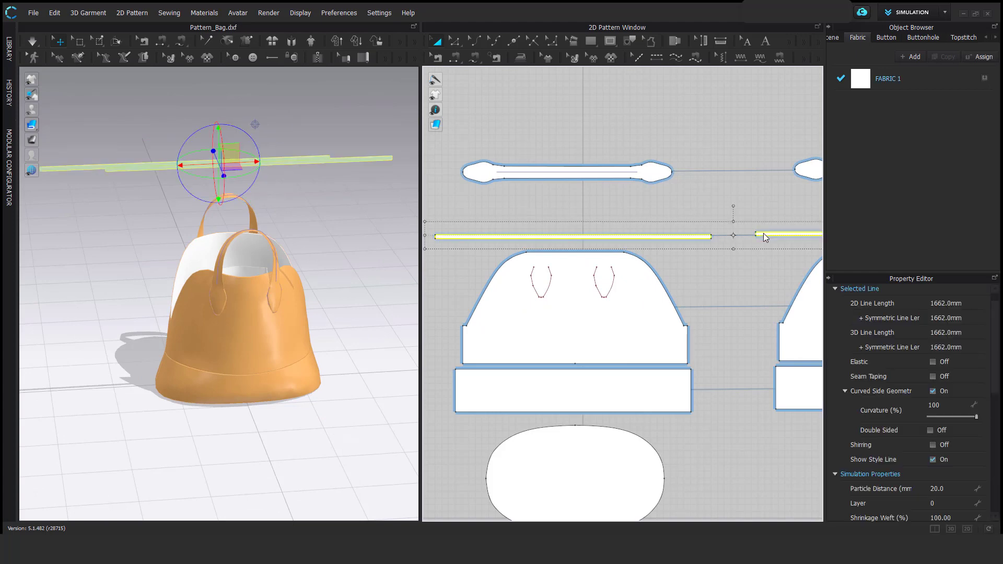
pyautogui.rightClick(763, 233)
pyautogui.click(795, 367)
# - Sew the strip's lower edge to the curved upper edge of the bag body panel using Free Sewing
pyautogui.click(474, 58)
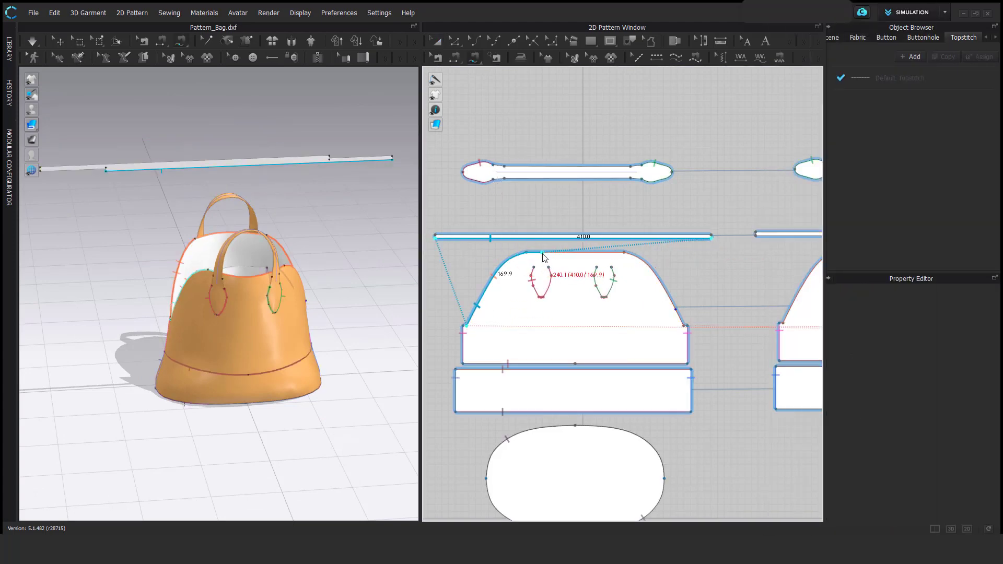
pyautogui.click(684, 328)
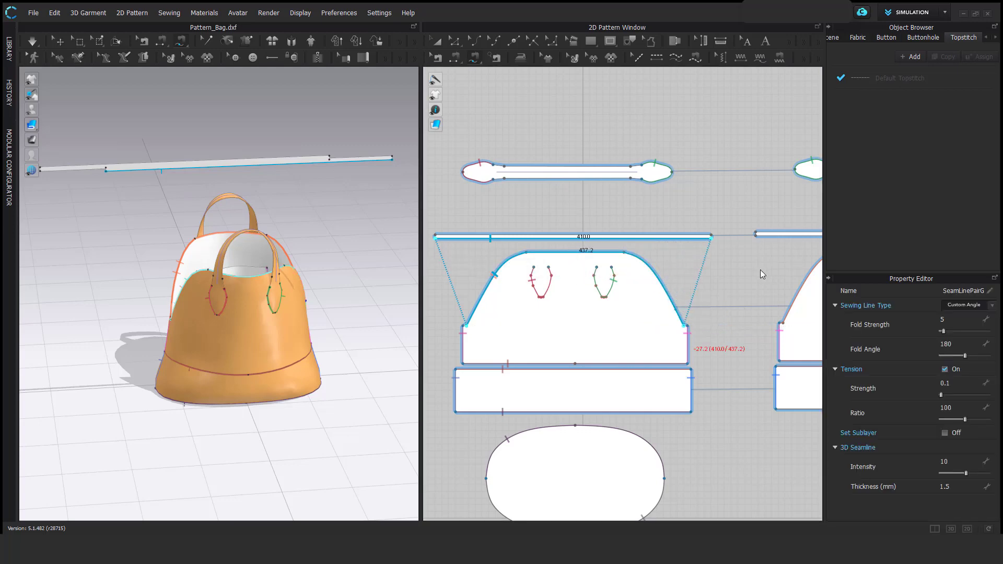
pyautogui.scroll(-1, 675, 293)
pyautogui.scroll(1, 729, 304)
pyautogui.moveTo(730, 304); pyautogui.dragTo(515, 309, button='right')
pyautogui.scroll(4, 588, 293)
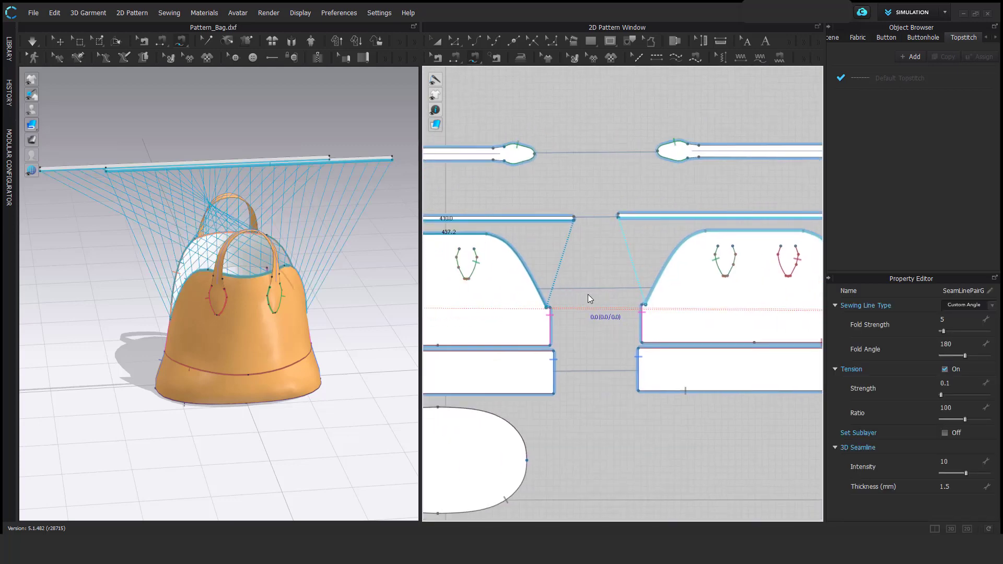
pyautogui.scroll(-1, 568, 274)
pyautogui.moveTo(569, 274); pyautogui.dragTo(529, 321, button='middle')
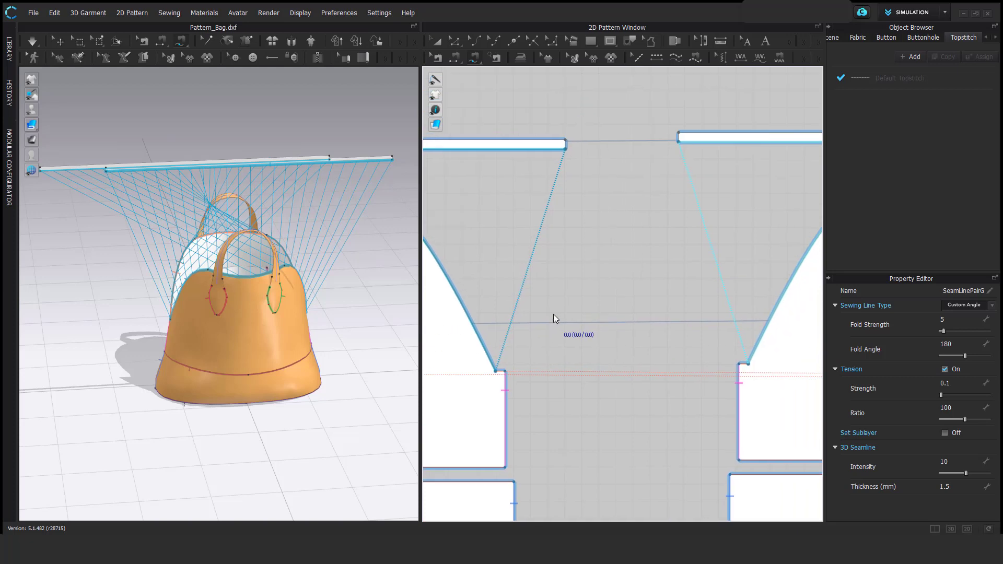
# - Sew both short ends of the strip to the small notch edges at the shoulders of the body panel
pyautogui.click(567, 144)
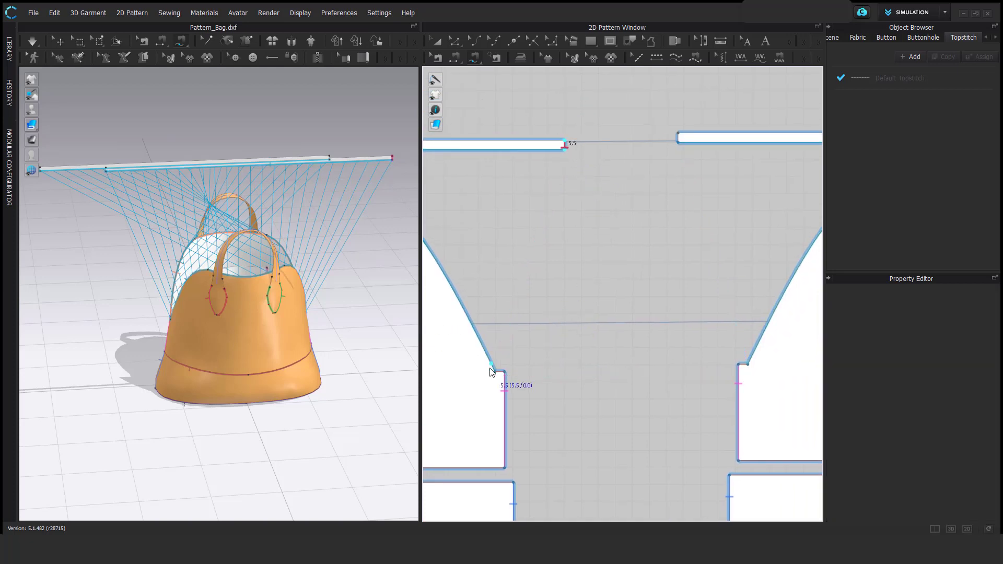
pyautogui.click(504, 371)
pyautogui.scroll(-5, 674, 335)
pyautogui.scroll(6, 534, 316)
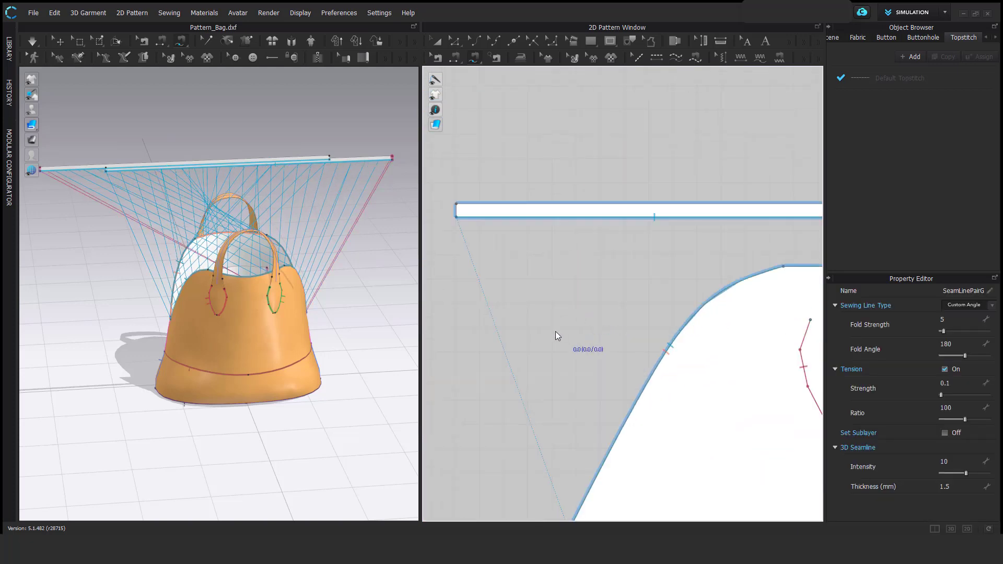
pyautogui.moveTo(544, 328); pyautogui.dragTo(583, 225, button='middle')
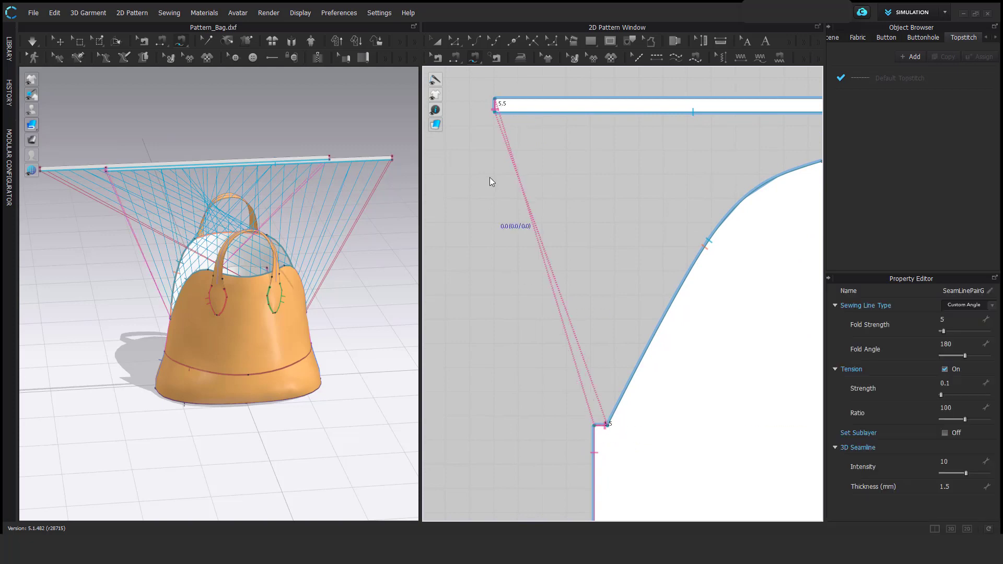
# - Set the fold angle of the strip-to-body seam to 120 and sew the two strips together along their upper edges
pyautogui.click(436, 57)
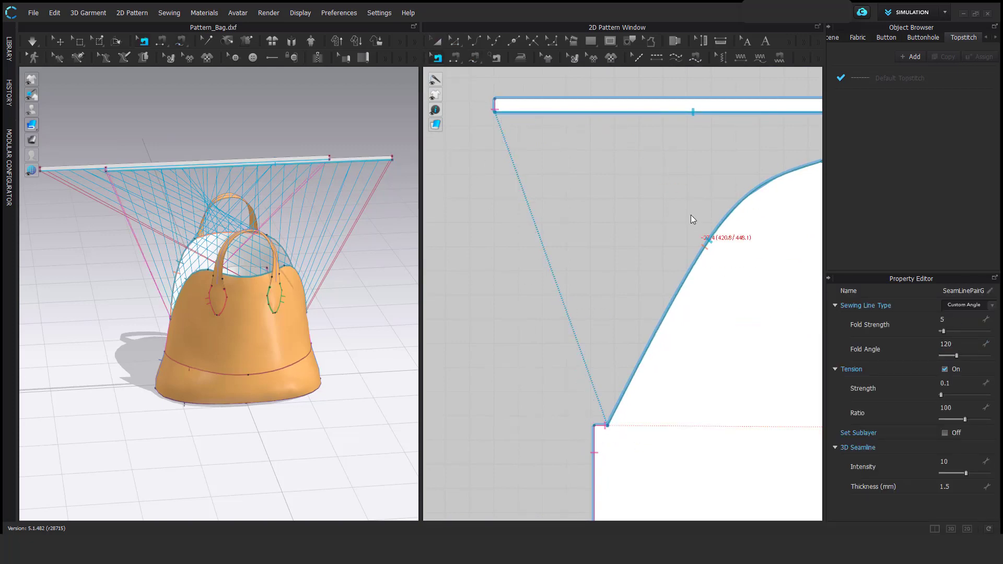
pyautogui.press('Return')
pyautogui.scroll(-8, 691, 215)
pyautogui.moveTo(718, 213); pyautogui.dragTo(659, 197, button='middle')
pyautogui.scroll(6, 657, 194)
pyautogui.scroll(-3, 579, 164)
pyautogui.moveTo(486, 187); pyautogui.dragTo(662, 197, button='middle')
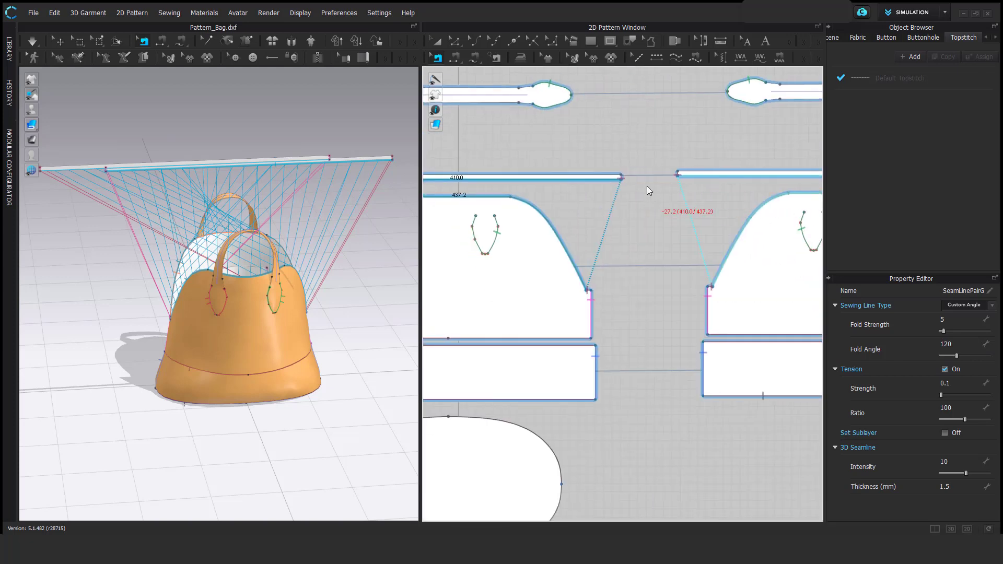
pyautogui.click(601, 171)
pyautogui.click(698, 169)
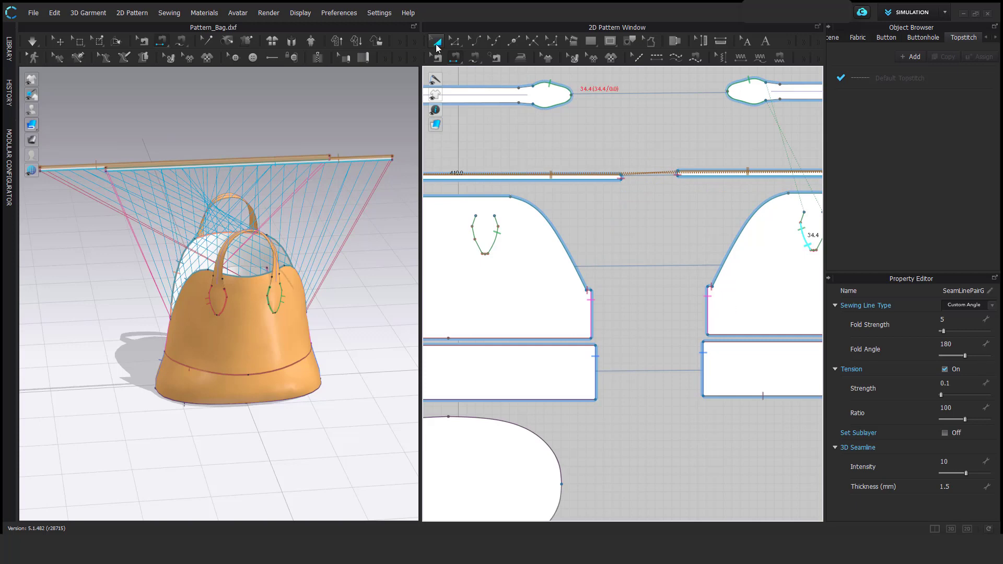
# - Select both strips in 3D and run the simulation to drape them along the bag's opening
pyautogui.click(436, 41)
pyautogui.click(313, 160)
pyautogui.scroll(3, 87, 129)
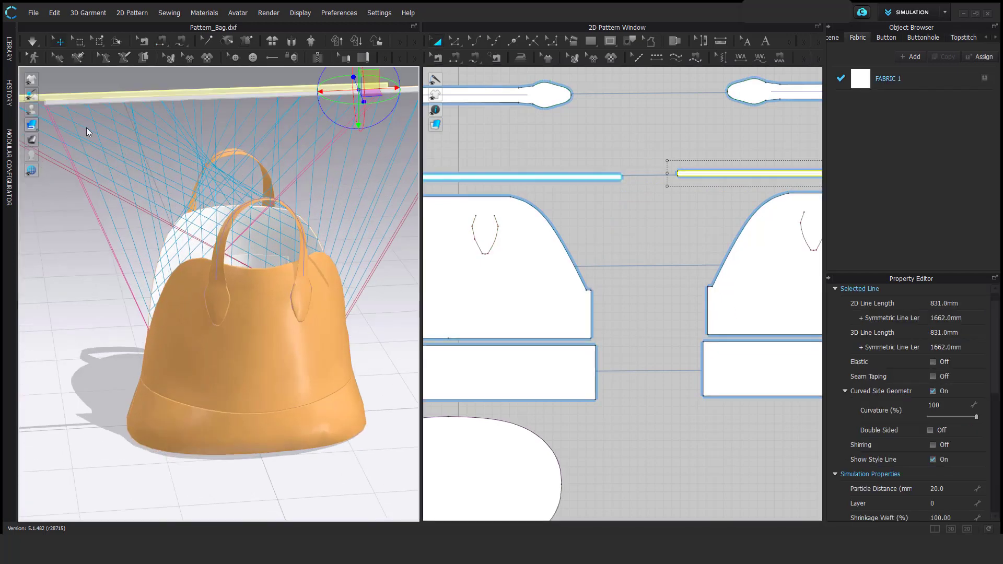
pyautogui.rightClick(67, 102)
pyautogui.click(137, 434)
pyautogui.moveTo(306, 331); pyautogui.dragTo(267, 312, button='right')
pyautogui.scroll(5, 214, 290)
pyautogui.scroll(-5, 183, 318)
pyautogui.press('space')
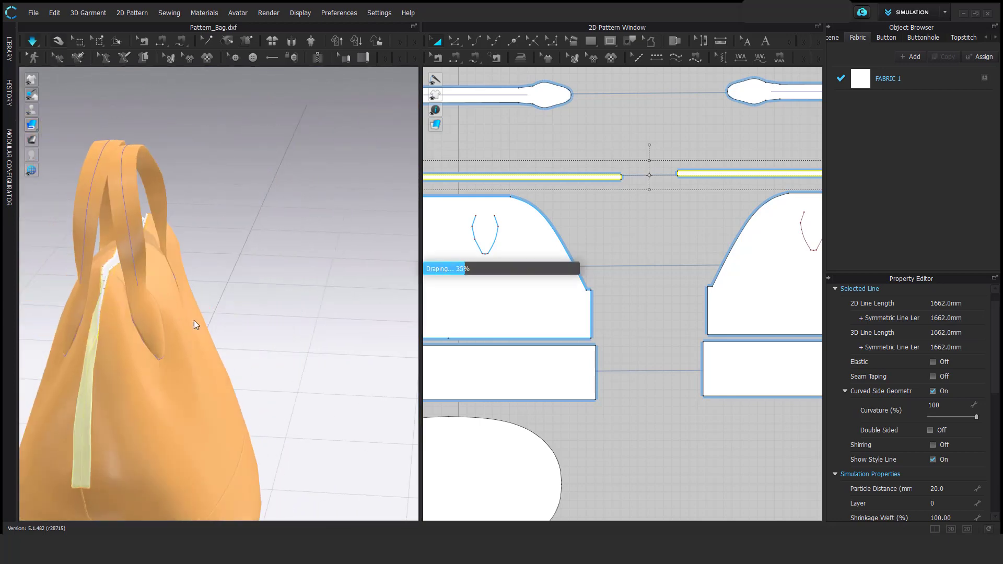
pyautogui.moveTo(202, 300); pyautogui.dragTo(147, 234, button='right')
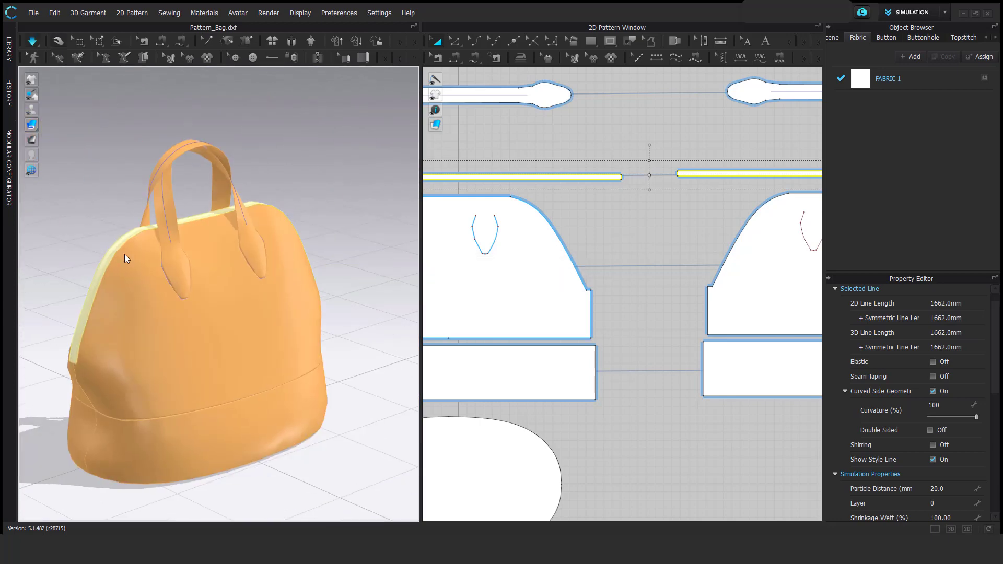
# - Stop the simulation after the strips settle and pull the handle sideways, away from the other handle
pyautogui.click(199, 235)
pyautogui.moveTo(256, 265); pyautogui.dragTo(254, 186, button='right')
pyautogui.click(276, 181)
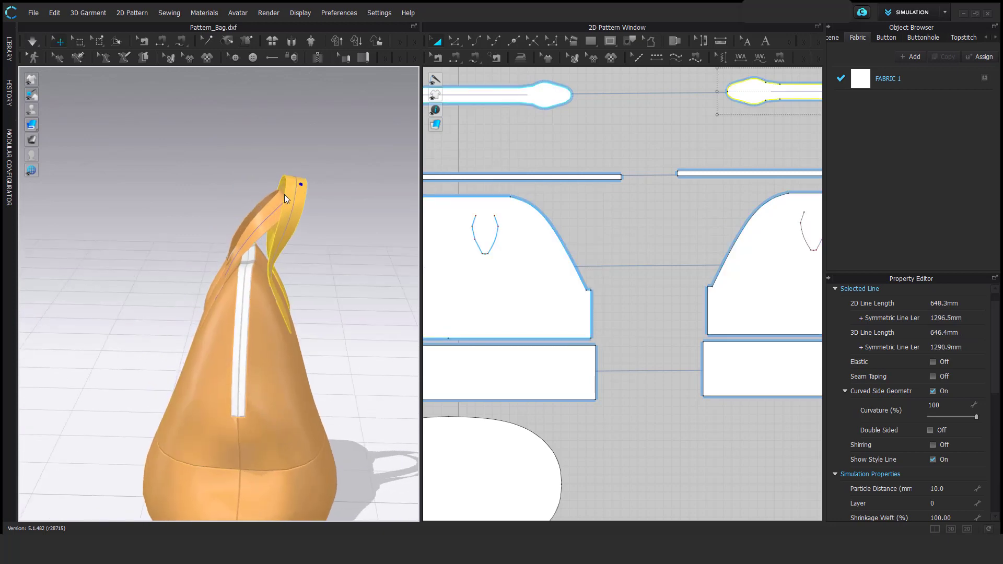
pyautogui.moveTo(296, 186); pyautogui.dragTo(226, 167)
pyautogui.moveTo(227, 167); pyautogui.dragTo(358, 260, button='right')
pyautogui.scroll(5, 183, 367)
pyautogui.moveTo(182, 368); pyautogui.dragTo(230, 371, button='right')
pyautogui.scroll(-3, 229, 372)
# - Set the fold angle of the internal line along the handle's centre to 83 and run the simulation
pyautogui.moveTo(542, 203); pyautogui.dragTo(708, 255, button='middle')
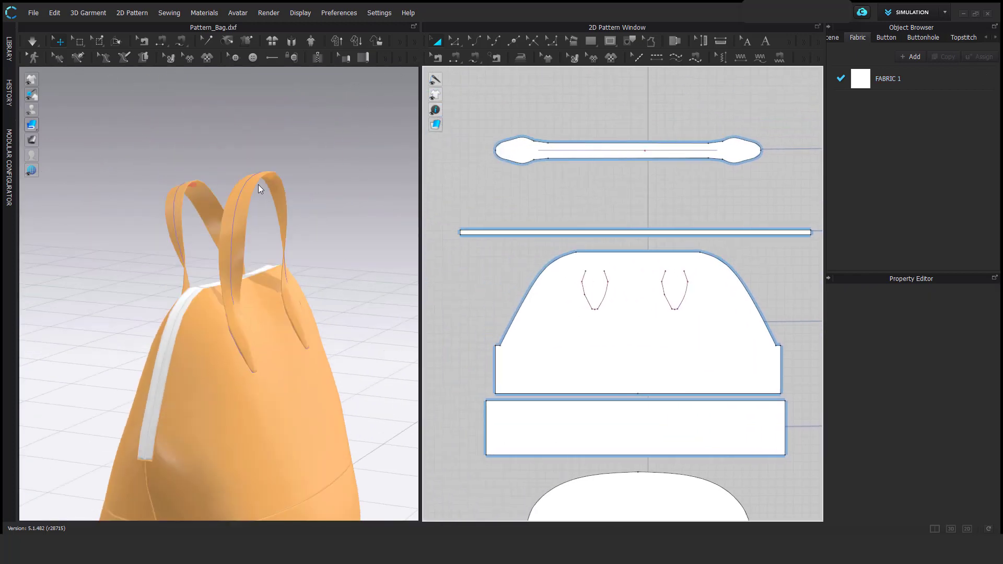
pyautogui.click(583, 150)
pyautogui.scroll(3, 576, 178)
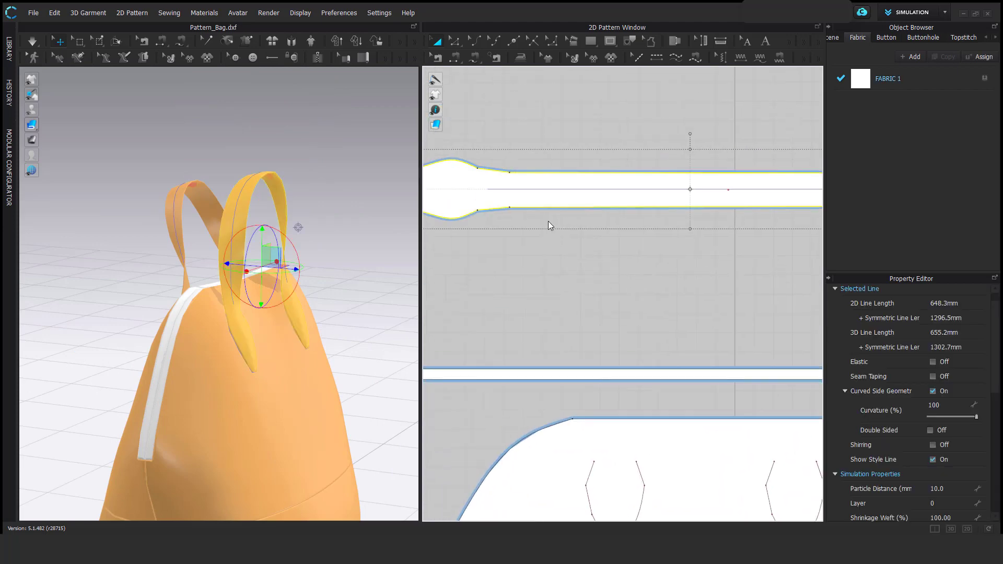
pyautogui.click(559, 190)
pyautogui.scroll(-4, 681, 284)
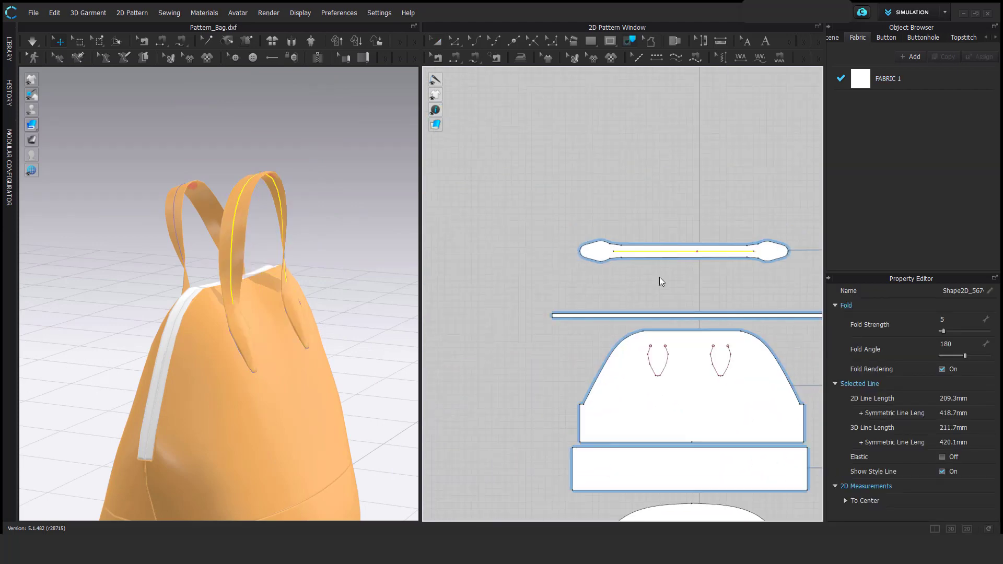
pyautogui.scroll(-3, 719, 277)
pyautogui.scroll(5, 672, 230)
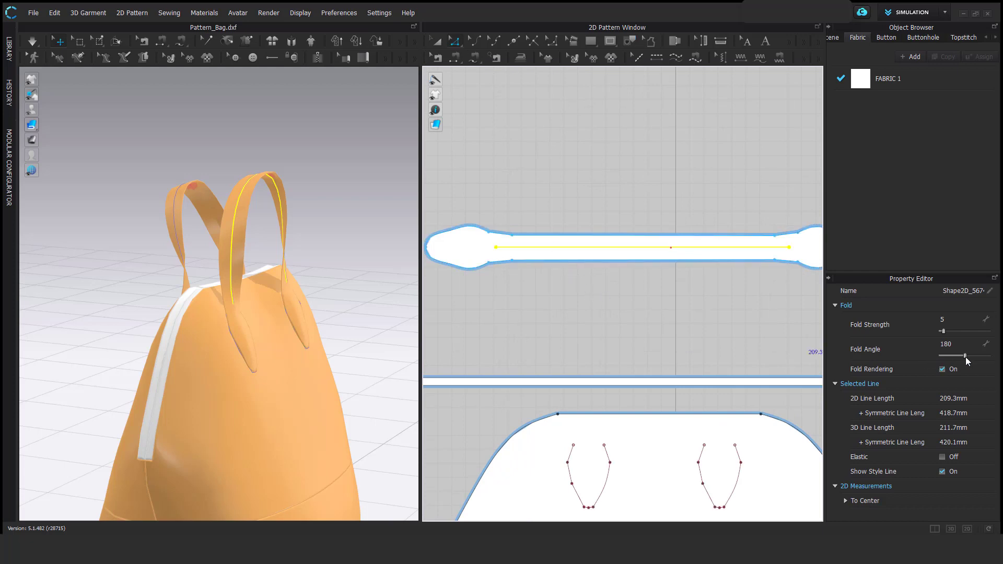
pyautogui.moveTo(965, 359); pyautogui.dragTo(951, 358)
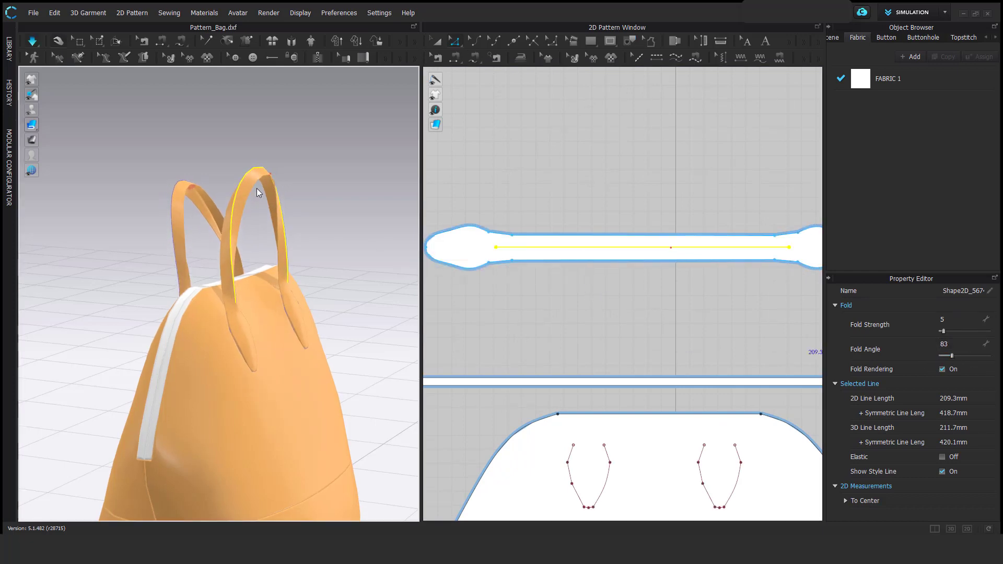
# - Set the fold angle of the handle's centre line to 0 while the simulation runs
pyautogui.scroll(3, 256, 192)
pyautogui.click(233, 159)
pyautogui.moveTo(233, 158); pyautogui.dragTo(257, 162, button='right')
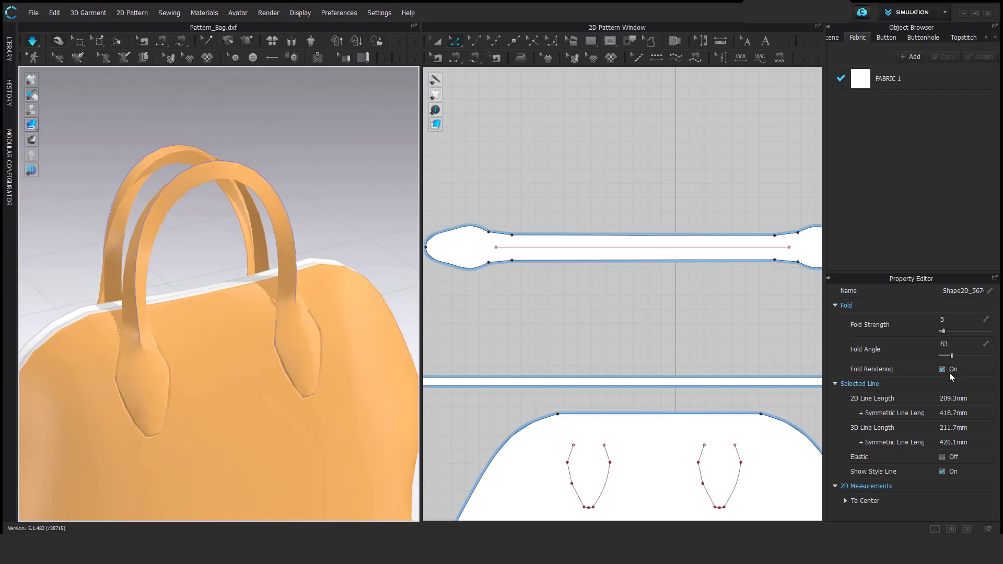
pyautogui.moveTo(953, 359); pyautogui.dragTo(934, 358)
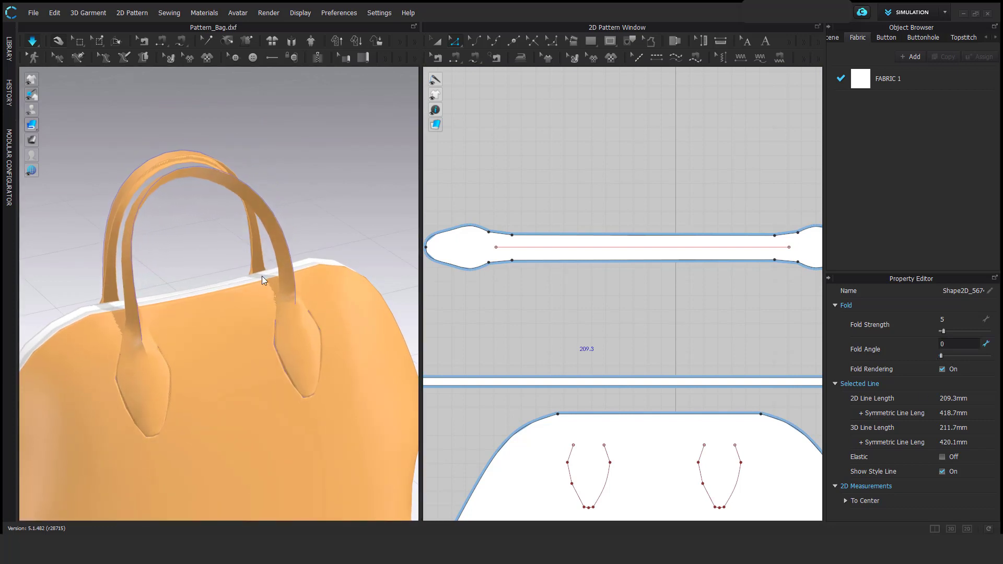
pyautogui.moveTo(234, 297); pyautogui.dragTo(225, 253, button='right')
# - Adjust the folded handle by pulling it in 3D, let it settle in the simulation and stop the simulation
pyautogui.click(195, 189)
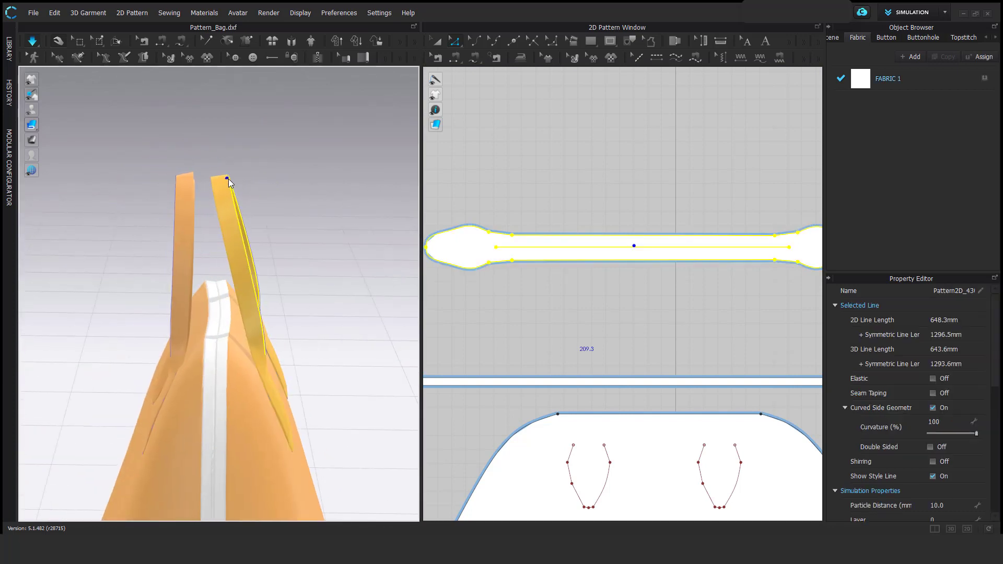
pyautogui.press('space')
pyautogui.moveTo(243, 178); pyautogui.dragTo(268, 211, button='right')
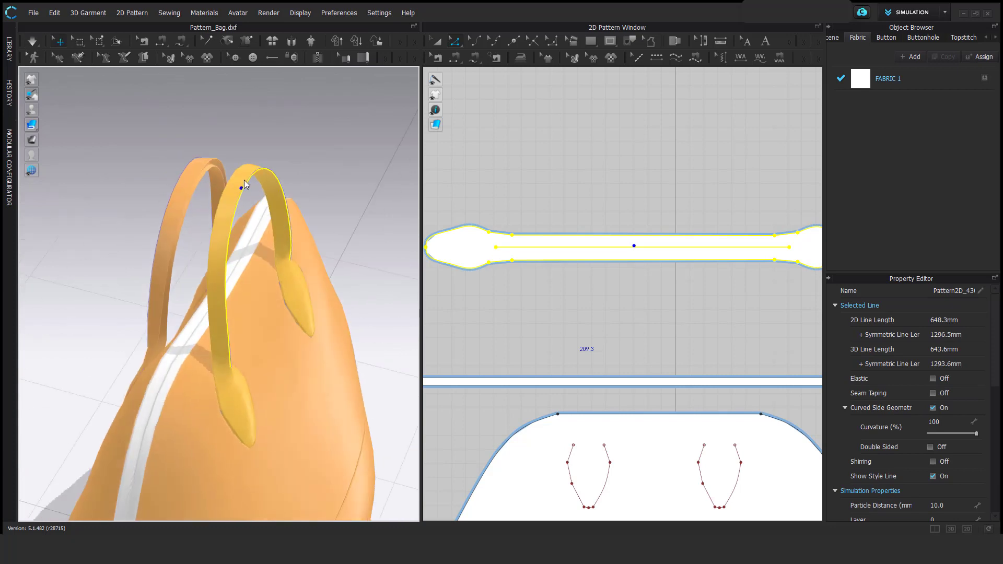
pyautogui.click(245, 178)
pyautogui.press('space')
pyautogui.moveTo(234, 240); pyautogui.dragTo(310, 317, button='right')
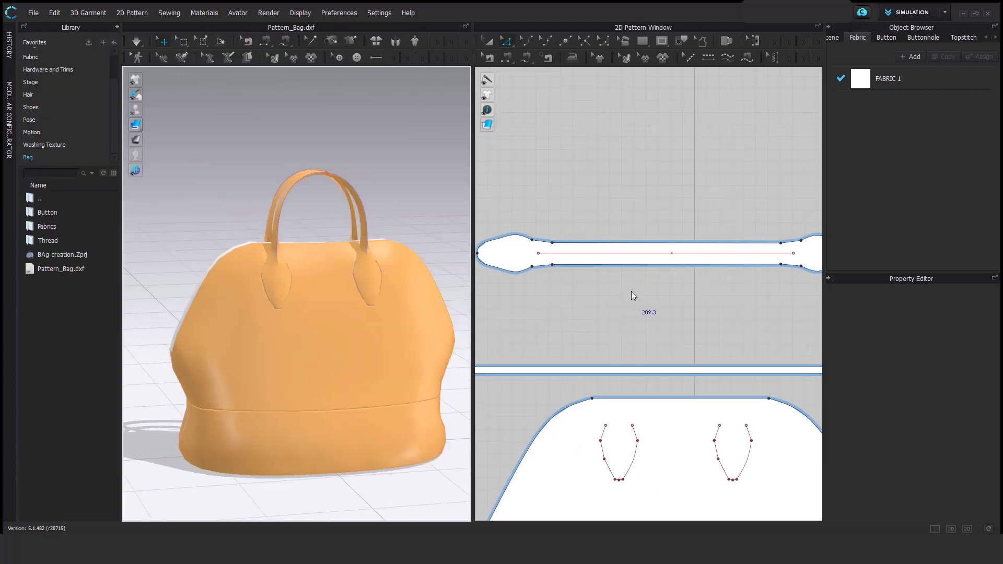
# - Open the library's Fabrics folder and clear the orange strengthened state from all outer bag patterns
pyautogui.scroll(-5, 631, 290)
pyautogui.doubleClick(47, 226)
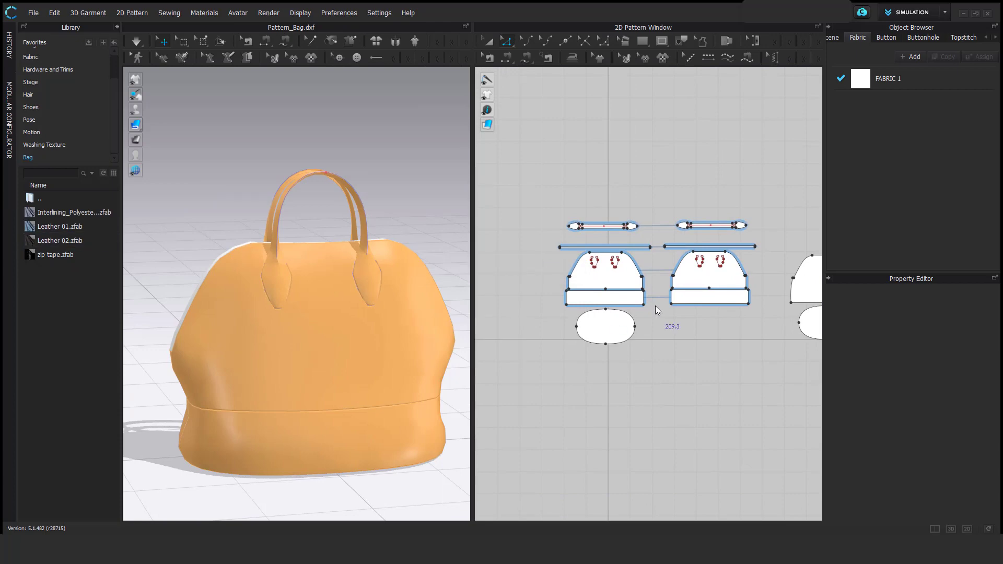
pyautogui.press('a')
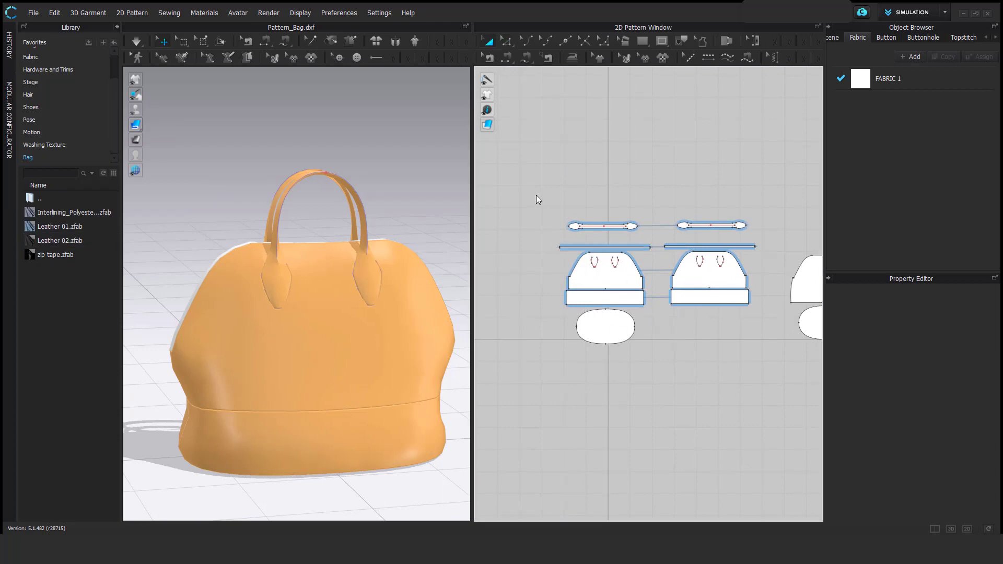
pyautogui.moveTo(779, 357); pyautogui.dragTo(779, 358)
pyautogui.rightClick(622, 324)
pyautogui.click(639, 411)
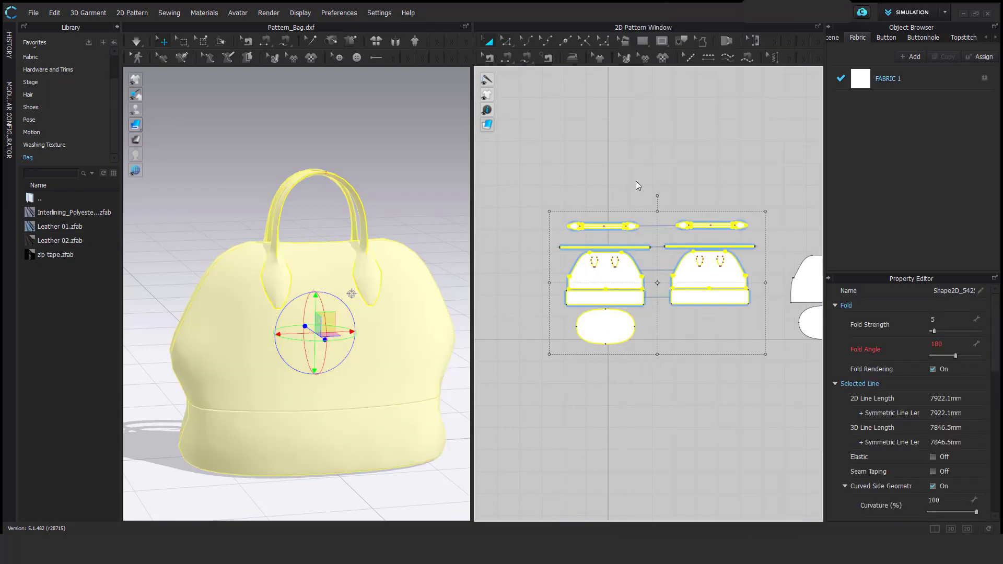
pyautogui.click(635, 182)
# - Assign the Leather 02 fabric to the base and bottom bands, and Leather 01 to the body panels and handles
pyautogui.click(633, 328)
pyautogui.moveTo(30, 244); pyautogui.dragTo(617, 331)
pyautogui.scroll(3, 618, 275)
pyautogui.click(619, 275)
pyautogui.keyDown('shift'); pyautogui.click(731, 277); pyautogui.keyUp('shift')
pyautogui.keyDown('shift'); pyautogui.click(626, 197); pyautogui.keyUp('shift')
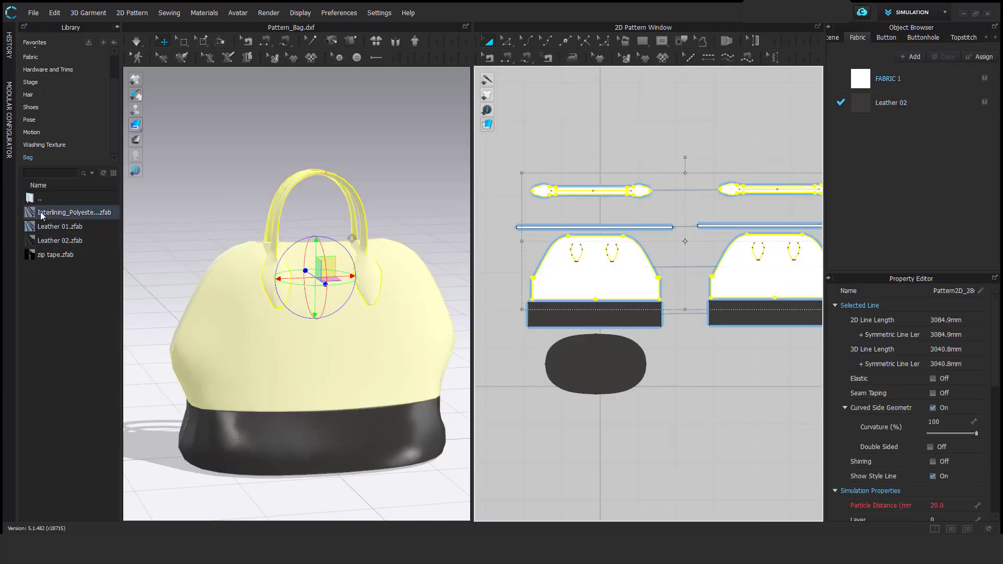
pyautogui.moveTo(28, 228); pyautogui.dragTo(300, 360)
pyautogui.moveTo(300, 360); pyautogui.dragTo(258, 364, button='right')
# - Assign the Interlining_Polyester satin lining fabric to the lining panels, lining base and inner pocket
pyautogui.scroll(-5, 674, 358)
pyautogui.moveTo(798, 300); pyautogui.dragTo(632, 262, button='middle')
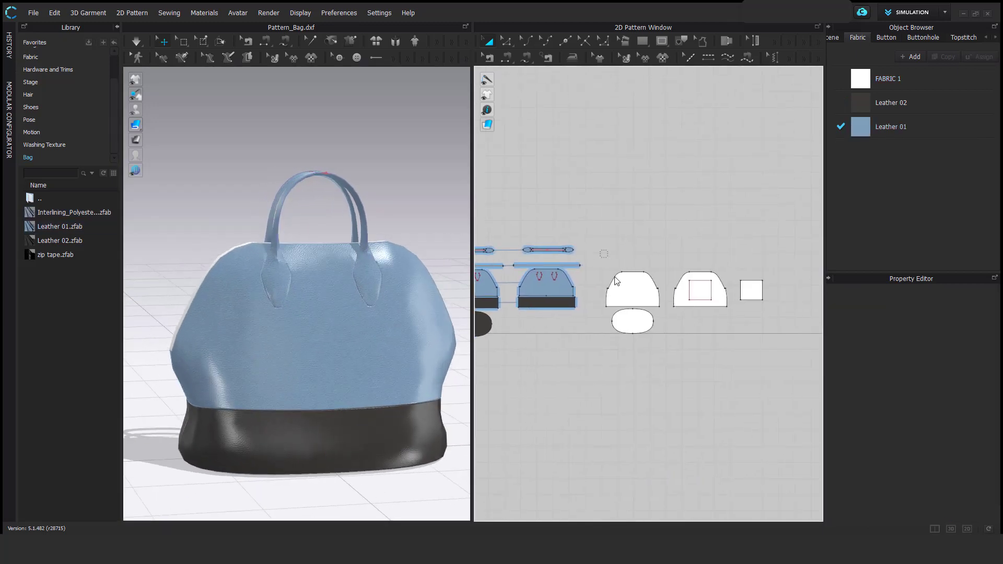
pyautogui.moveTo(634, 305); pyautogui.dragTo(798, 355)
pyautogui.moveTo(49, 214); pyautogui.dragTo(633, 291)
pyautogui.click(640, 366)
# - Assign the zip tape fabric to the two closure strips along the bag's opening
pyautogui.moveTo(233, 311); pyautogui.dragTo(324, 339, button='right')
pyautogui.scroll(5, 720, 334)
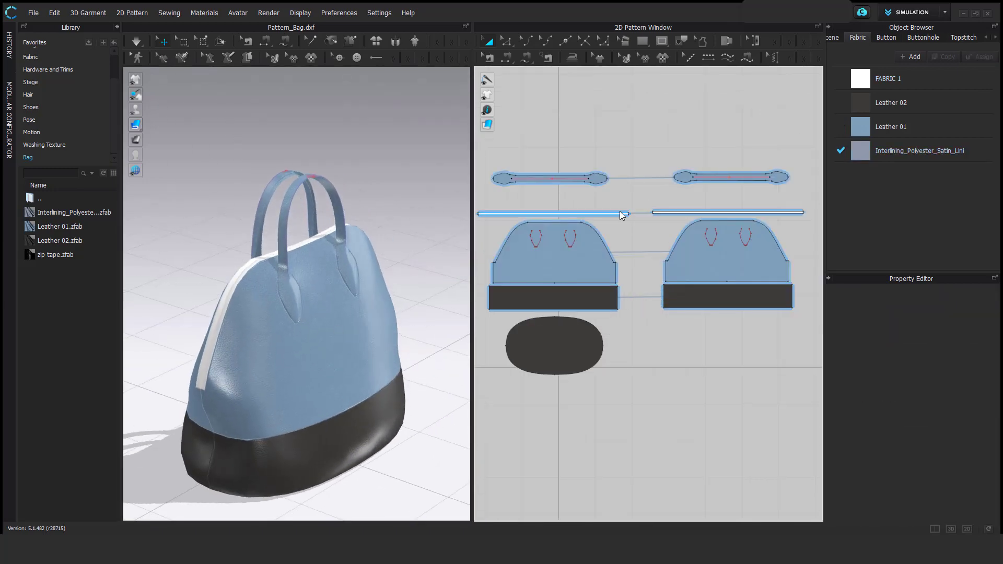
pyautogui.scroll(3, 619, 213)
pyautogui.click(619, 212)
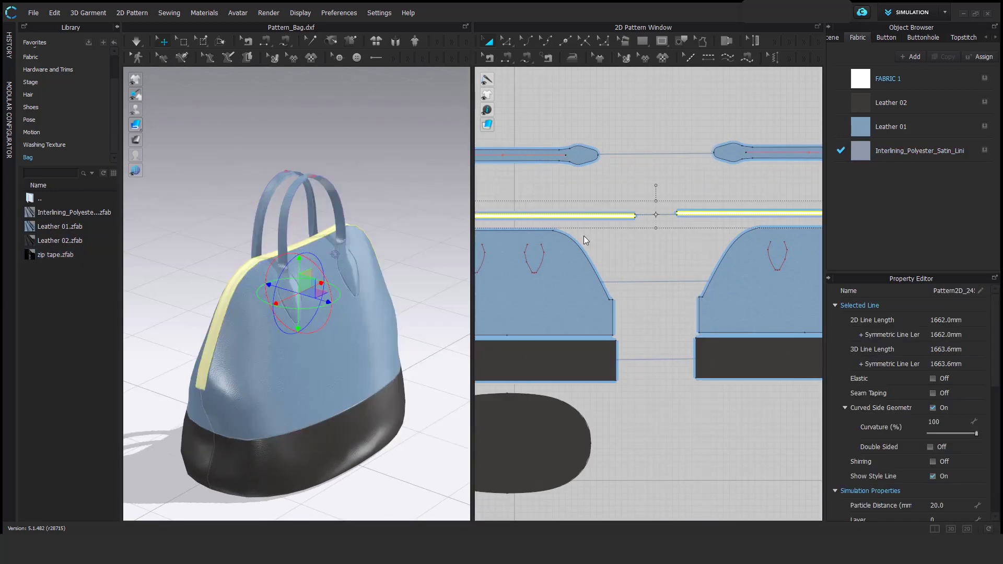
pyautogui.moveTo(55, 255); pyautogui.dragTo(620, 215)
# - Shift the zip tape texture on the closure strips so the zipper teeth run along the meeting edge and interlock
pyautogui.moveTo(742, 271); pyautogui.dragTo(645, 315, button='middle')
pyautogui.scroll(5, 717, 266)
pyautogui.moveTo(745, 324); pyautogui.dragTo(691, 308, button='middle')
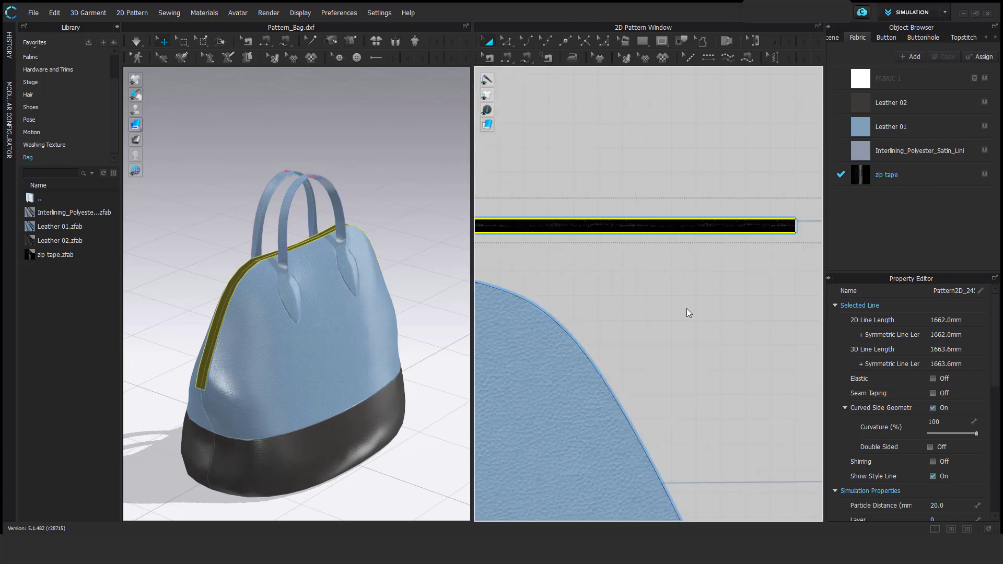
pyautogui.click(117, 26)
pyautogui.scroll(3, 695, 274)
pyautogui.click(574, 57)
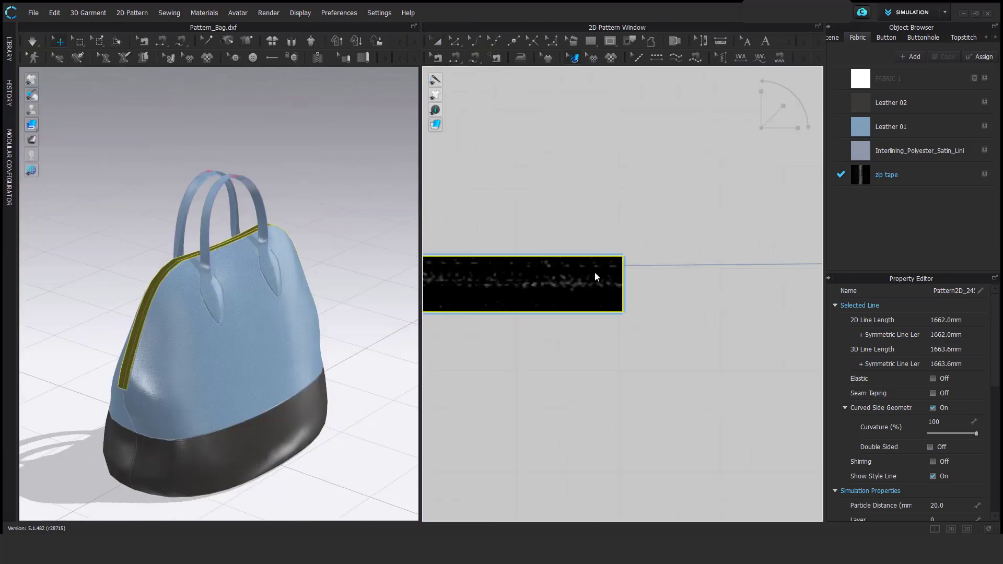
pyautogui.moveTo(572, 375); pyautogui.dragTo(565, 393)
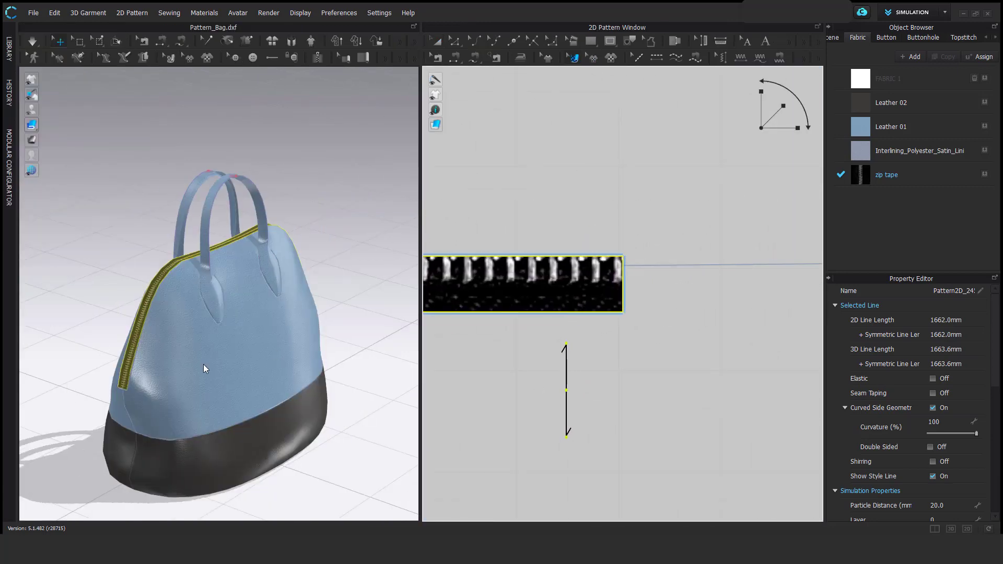
pyautogui.scroll(6, 174, 317)
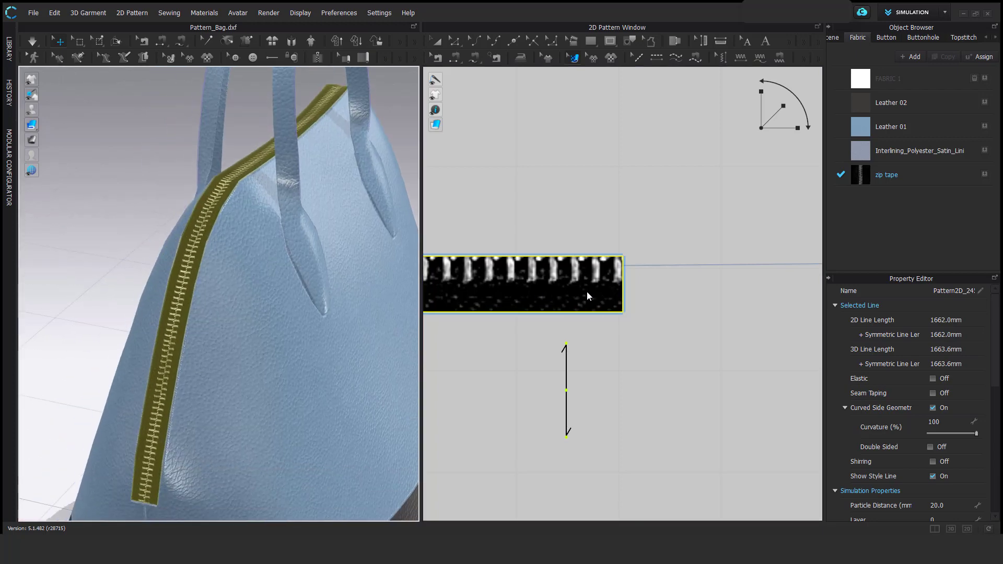
pyautogui.moveTo(576, 277); pyautogui.dragTo(573, 277)
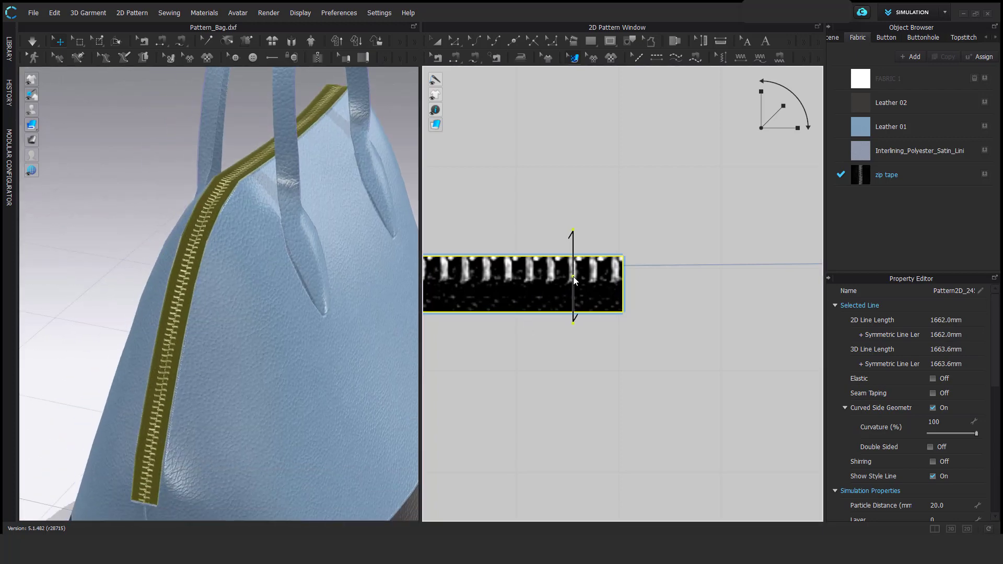
# - Simulate the bag with its assigned fabrics while checking it from the side, and stop once it settles
pyautogui.scroll(-4, 256, 296)
pyautogui.moveTo(256, 297); pyautogui.dragTo(274, 237, button='right')
pyautogui.moveTo(274, 237); pyautogui.dragTo(322, 174, button='middle')
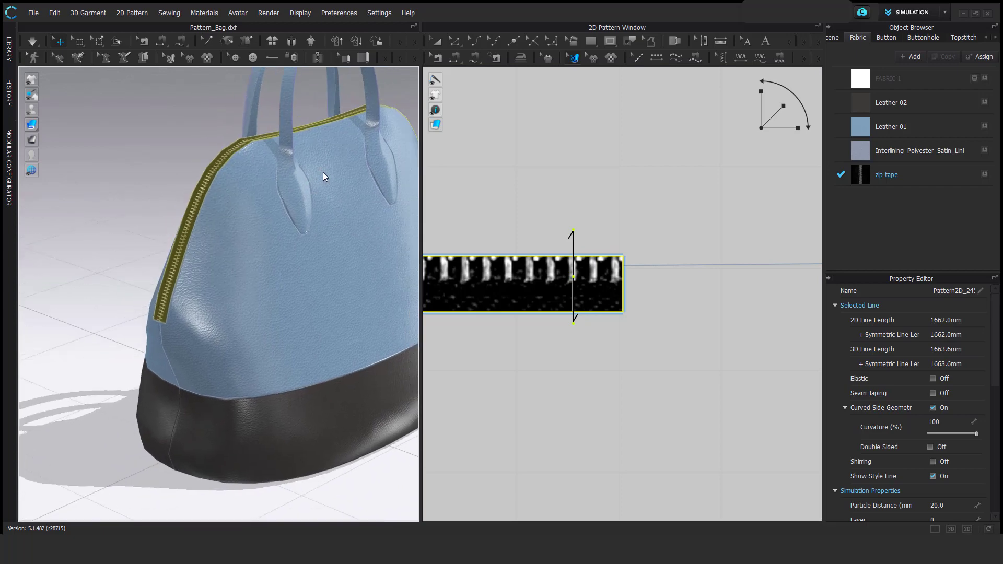
pyautogui.scroll(-2, 638, 250)
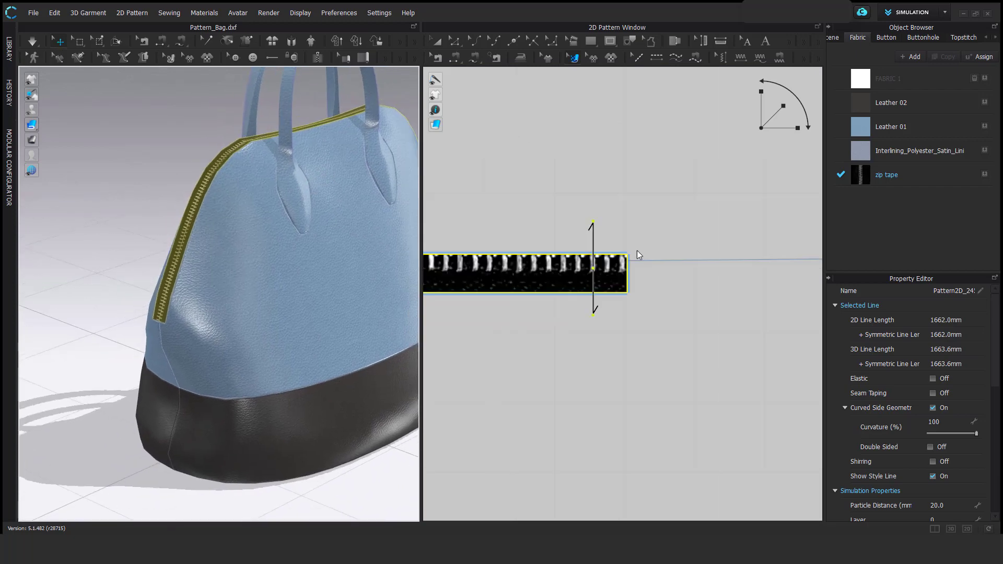
pyautogui.click(34, 43)
pyautogui.scroll(-4, 319, 231)
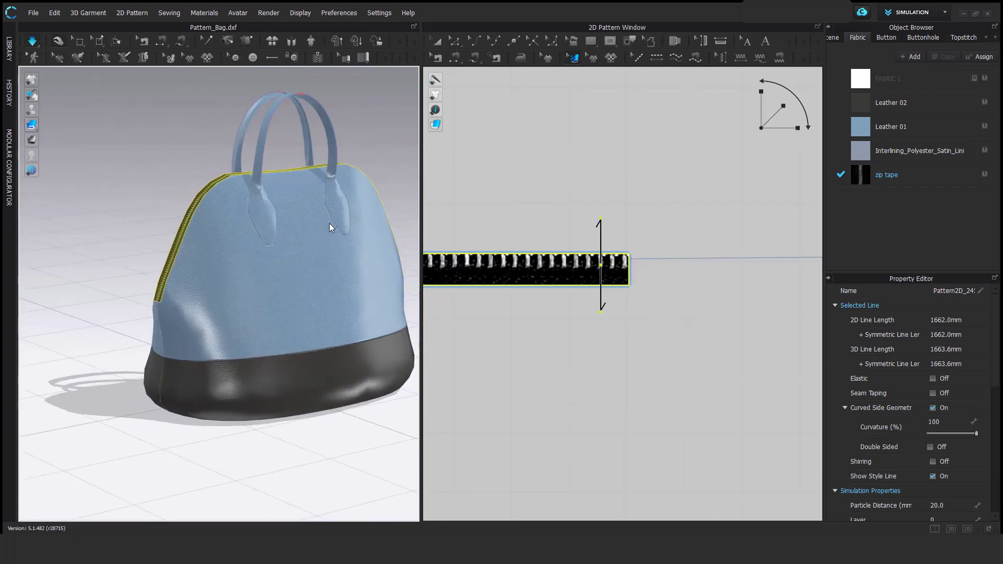
pyautogui.moveTo(329, 223); pyautogui.dragTo(216, 263, button='right')
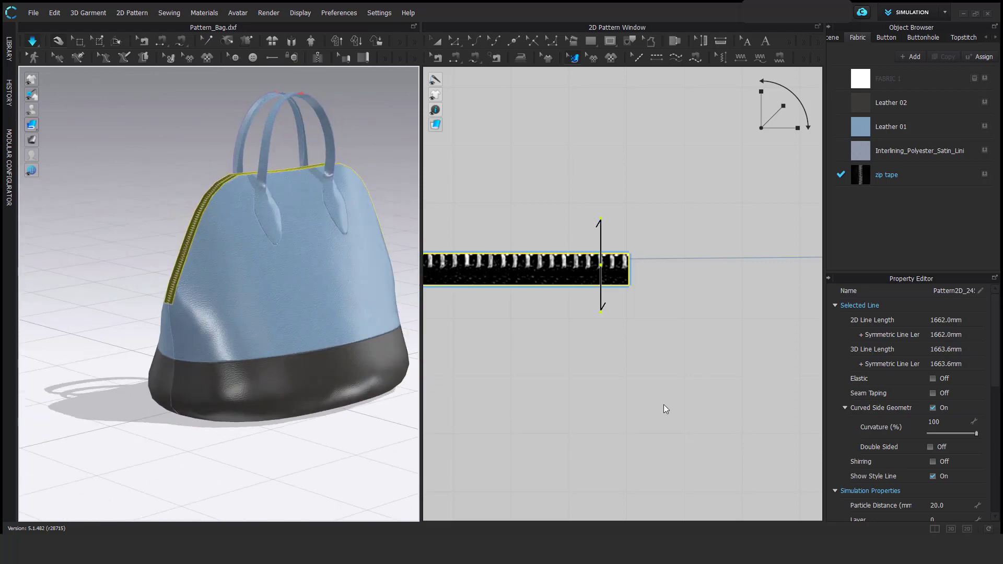
# - Set the additional rendering thickness of the base, both bottom bands and both body panels to 3.0
pyautogui.scroll(-8, 673, 397)
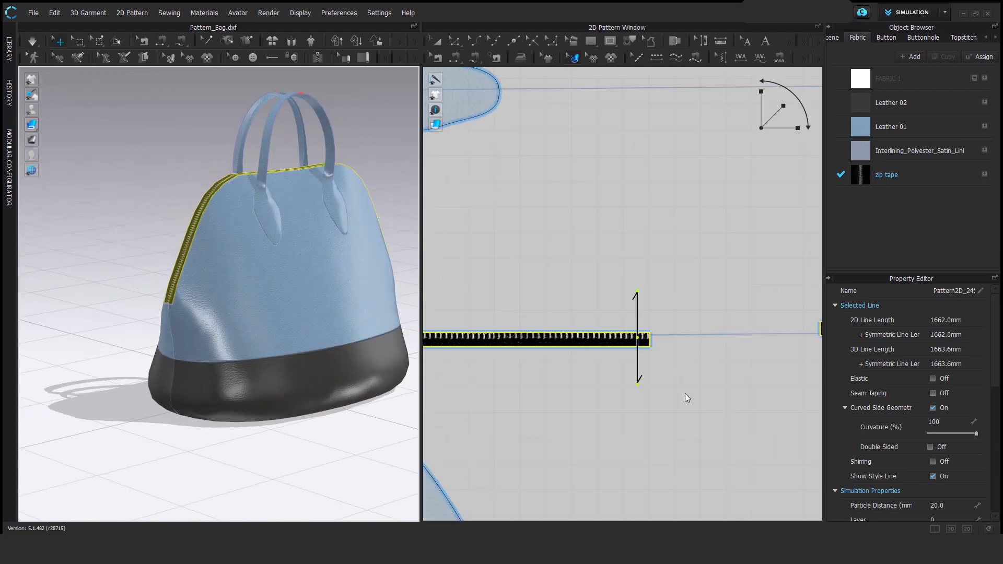
pyautogui.moveTo(668, 439); pyautogui.dragTo(650, 287, button='middle')
pyautogui.click(437, 43)
pyautogui.click(603, 467)
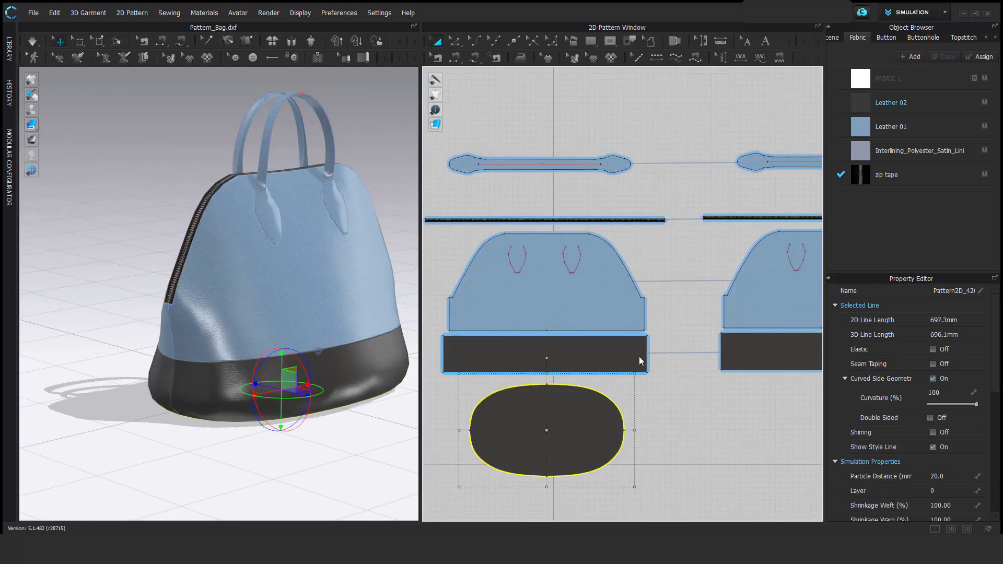
pyautogui.keyDown('shift'); pyautogui.click(637, 349); pyautogui.keyUp('shift')
pyautogui.keyDown('shift'); pyautogui.click(750, 340); pyautogui.keyUp('shift')
pyautogui.keyDown('shift'); pyautogui.click(747, 314); pyautogui.keyUp('shift')
pyautogui.keyDown('shift'); pyautogui.click(609, 300); pyautogui.keyUp('shift')
pyautogui.scroll(-3, 929, 492)
pyautogui.click(953, 487)
pyautogui.press('Return')
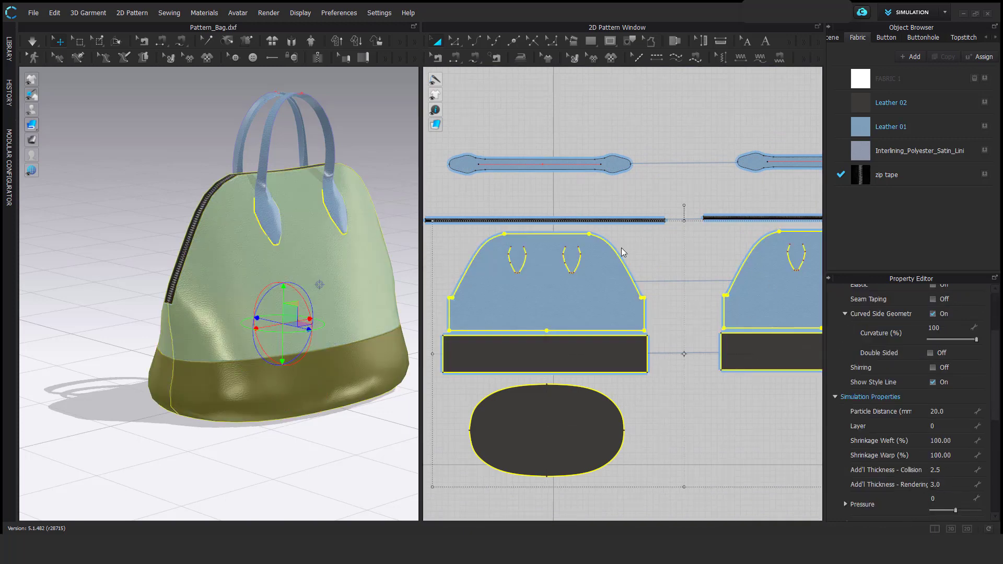
# - Set the additional rendering thickness of both handle patterns to 3
pyautogui.click(601, 163)
pyautogui.keyDown('shift'); pyautogui.click(745, 162); pyautogui.keyUp('shift')
pyautogui.click(949, 486)
pyautogui.write('3')
pyautogui.press('Return')
pyautogui.click(635, 444)
# - Simulate the thickened bag, pick the internal line along the handle's centre and simulate until the handles settle
pyautogui.press('space')
pyautogui.scroll(4, 281, 277)
pyautogui.moveTo(280, 262); pyautogui.dragTo(246, 308, button='right')
pyautogui.click(585, 165)
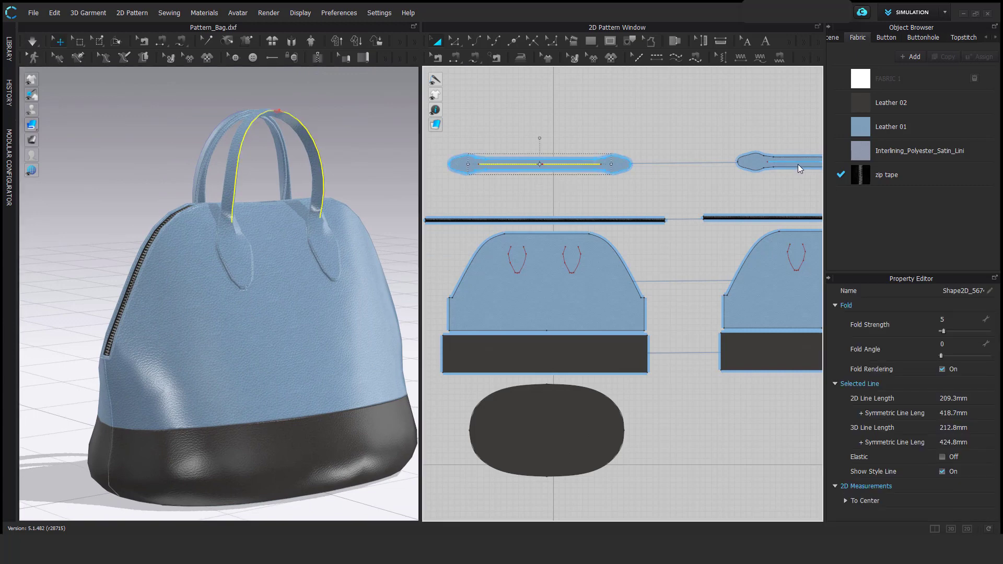
pyautogui.click(751, 434)
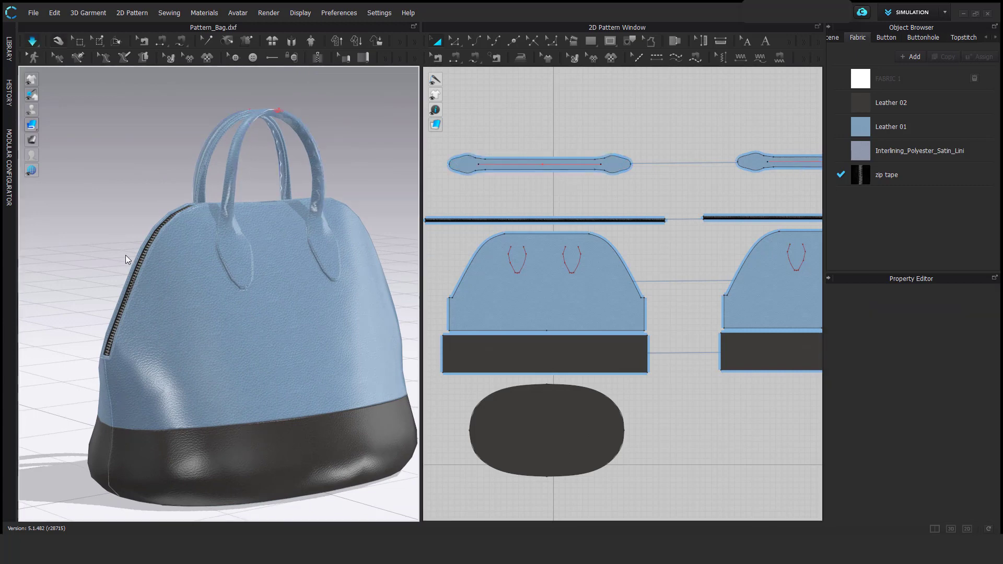
pyautogui.press('space')
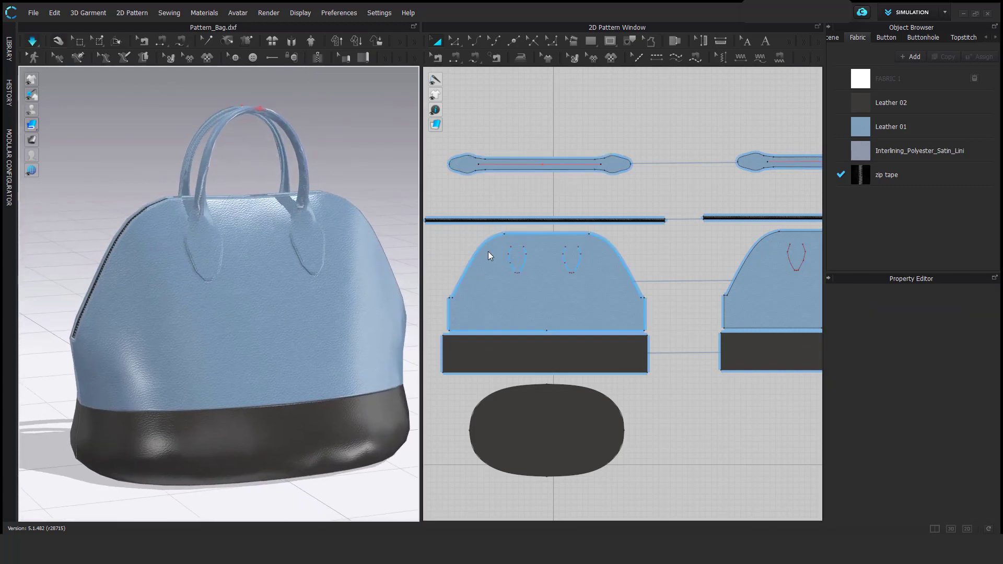
# - Place a button centred on the wide left end of the first handle pattern
pyautogui.click(253, 57)
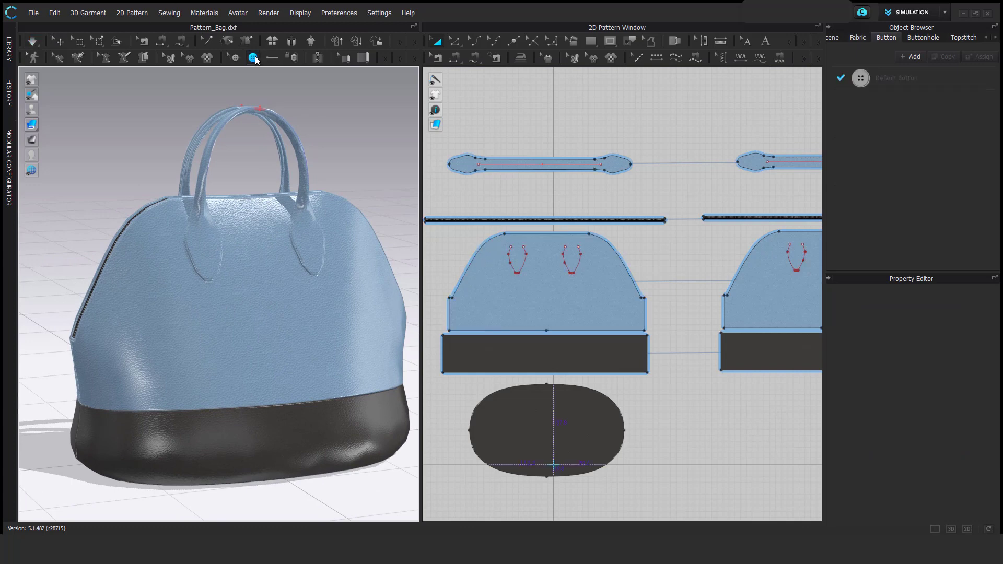
pyautogui.scroll(4, 676, 273)
pyautogui.scroll(4, 521, 184)
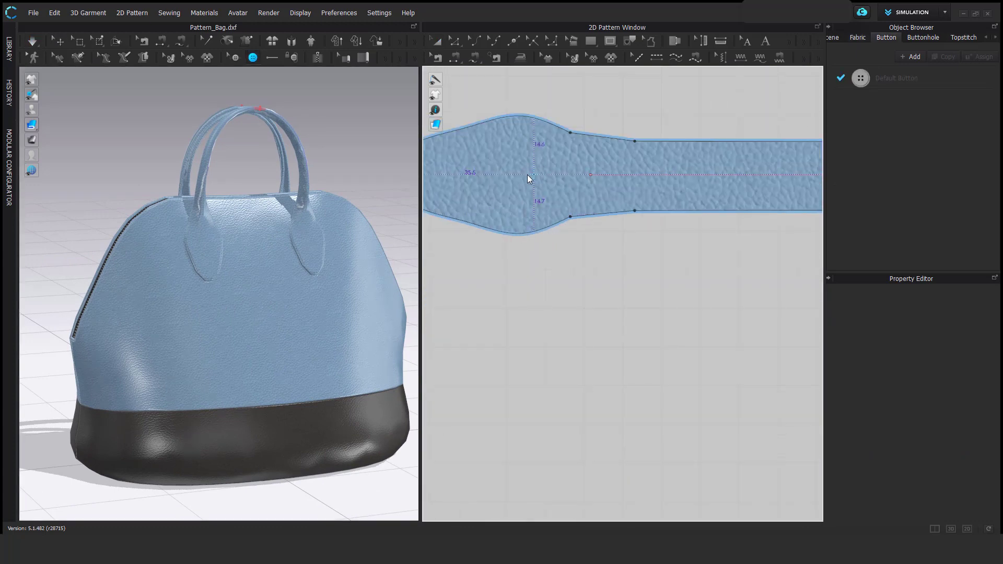
pyautogui.click(522, 175)
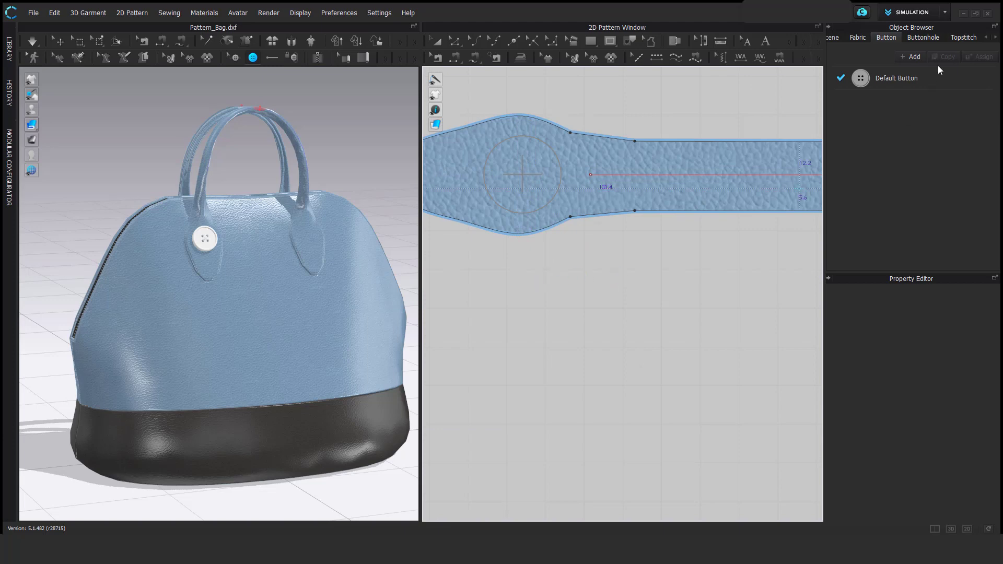
# - Load Trim01.btn from the Bag library's Button folder as the style of the default button
pyautogui.click(920, 78)
pyautogui.click(934, 291)
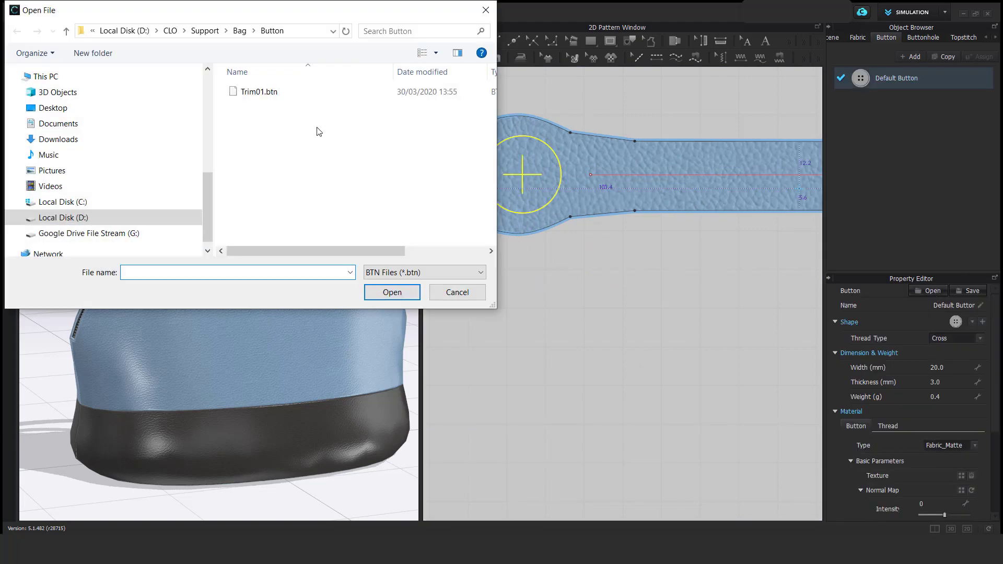
pyautogui.click(251, 90)
pyautogui.click(389, 291)
# - Copy the metal button and paste it at the centre of the first handle's other wide end
pyautogui.scroll(-3, 632, 311)
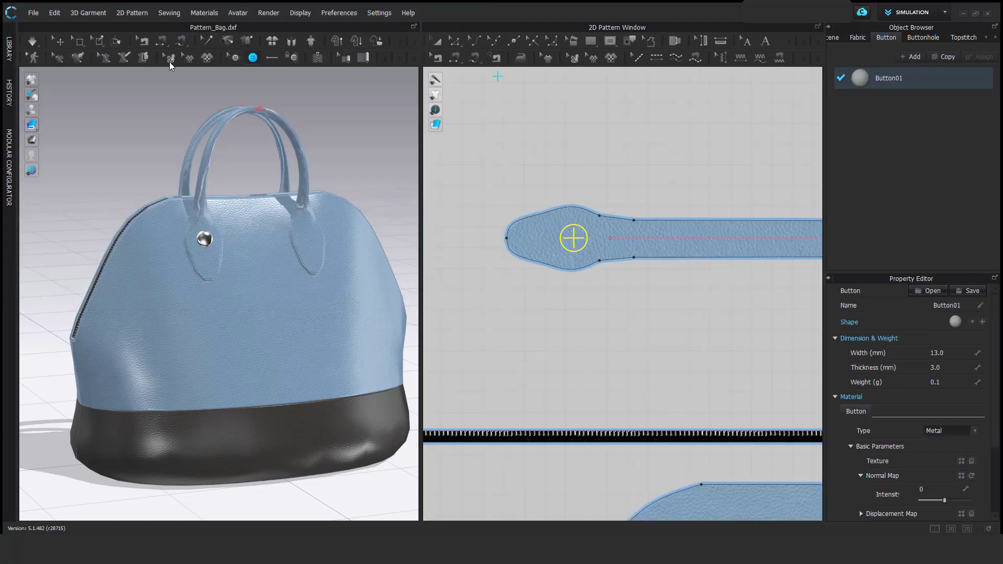
pyautogui.press('Escape')
pyautogui.click(579, 237)
pyautogui.hotkey('ctrl', 'c')
pyautogui.hotkey('ctrl', 'v')
pyautogui.scroll(-4, 622, 309)
pyautogui.moveTo(676, 293); pyautogui.dragTo(569, 291, button='middle')
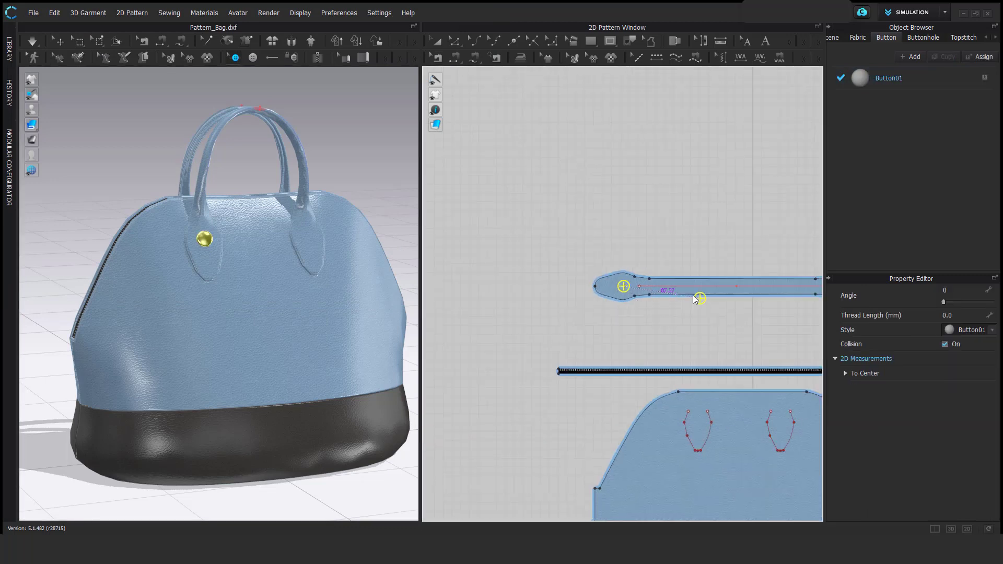
pyautogui.scroll(6, 569, 269)
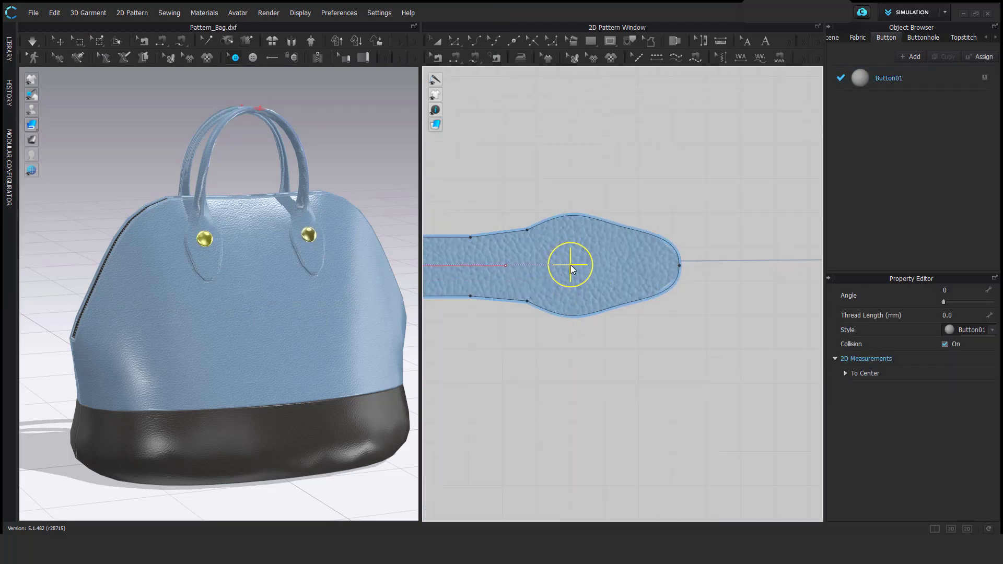
# - Paste copies of the metal button at the centres of both wide ends of the second handle
pyautogui.scroll(-3, 658, 308)
pyautogui.scroll(3, 653, 274)
pyautogui.click(602, 263)
pyautogui.scroll(3, 602, 267)
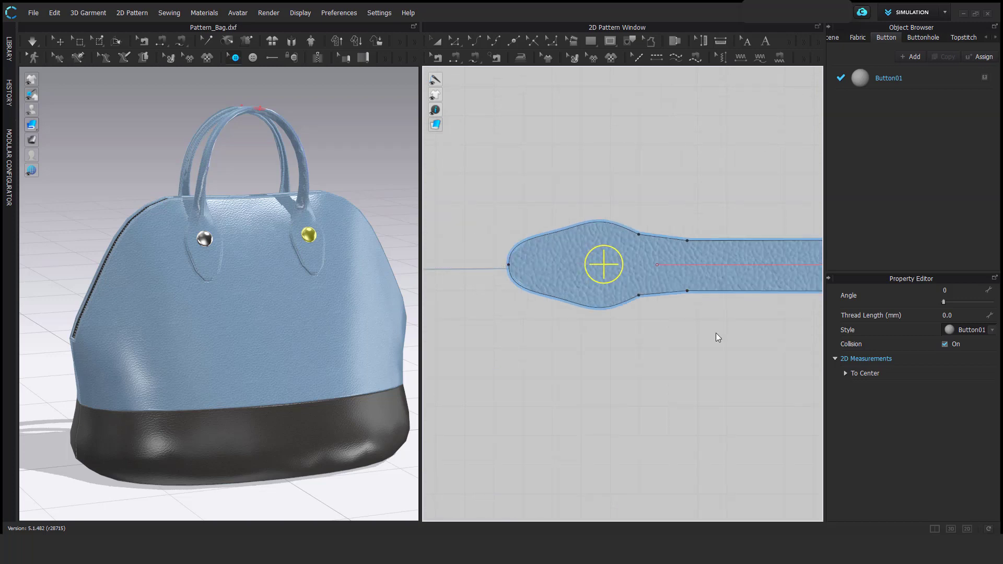
pyautogui.scroll(-3, 700, 338)
pyautogui.scroll(3, 663, 285)
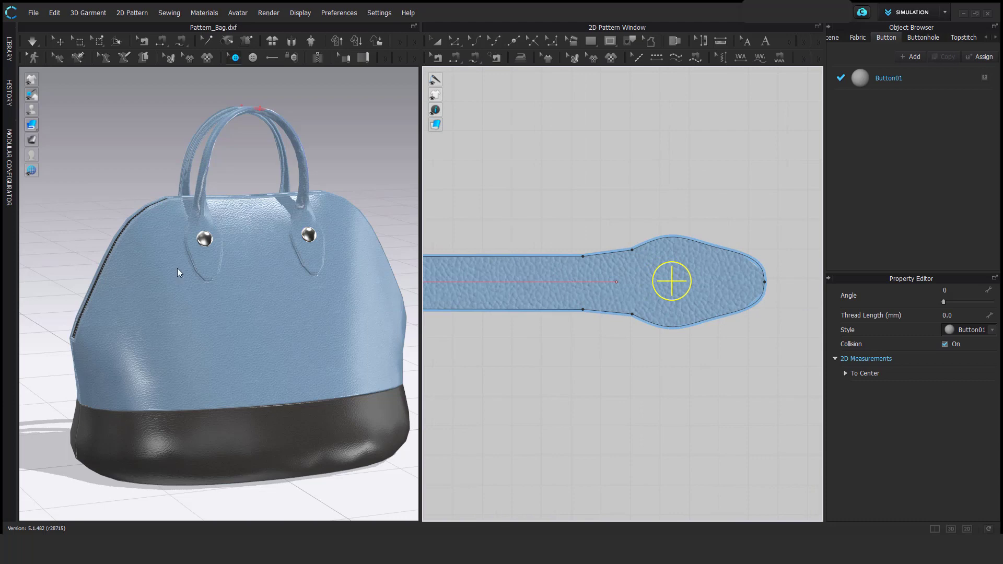
# - Select the leather body panels and bottom bands in 3D and set their particle distance to 10 mm
pyautogui.moveTo(399, 185); pyautogui.dragTo(319, 204, button='right')
pyautogui.click(437, 42)
pyautogui.scroll(2, 178, 337)
pyautogui.moveTo(178, 337); pyautogui.dragTo(152, 301, button='right')
pyautogui.scroll(-4, 196, 281)
pyautogui.moveTo(196, 281); pyautogui.dragTo(218, 223, button='middle')
pyautogui.click(192, 367)
pyautogui.scroll(3, 134, 481)
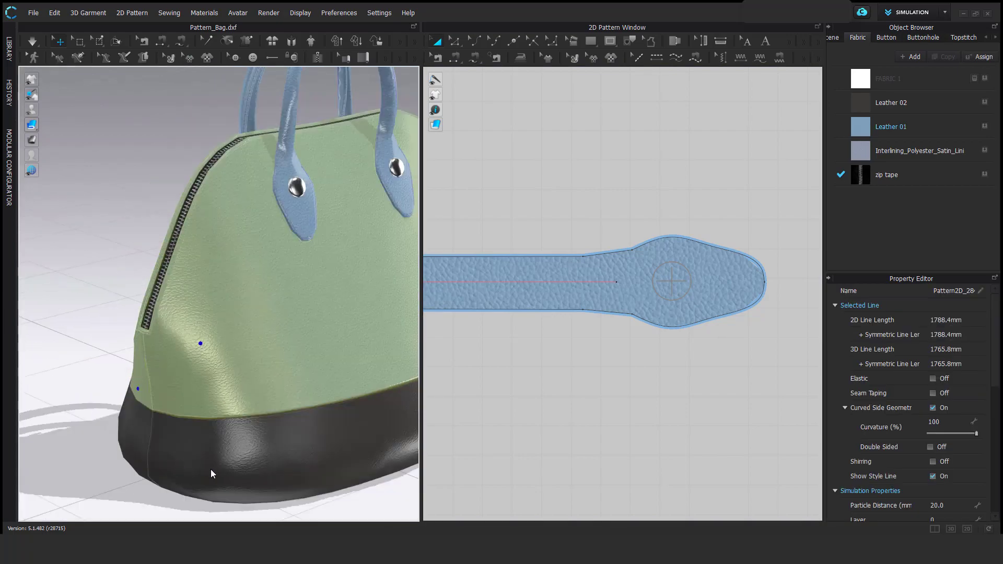
pyautogui.keyDown('shift'); pyautogui.click(209, 469); pyautogui.keyUp('shift')
pyautogui.keyDown('shift'); pyautogui.click(130, 437); pyautogui.keyUp('shift')
pyautogui.moveTo(262, 418); pyautogui.dragTo(233, 356, button='right')
pyautogui.click(949, 509)
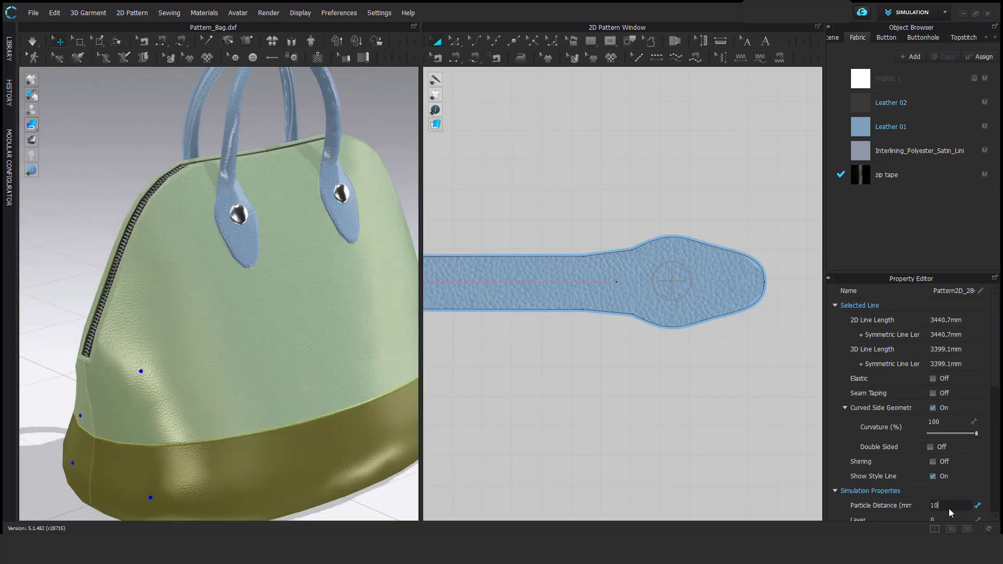
pyautogui.press('Return')
# - Run the simulation with the finer mesh and inspect the bag's side around the zipper's lower end
pyautogui.click(538, 107)
pyautogui.press('space')
pyautogui.scroll(4, 259, 302)
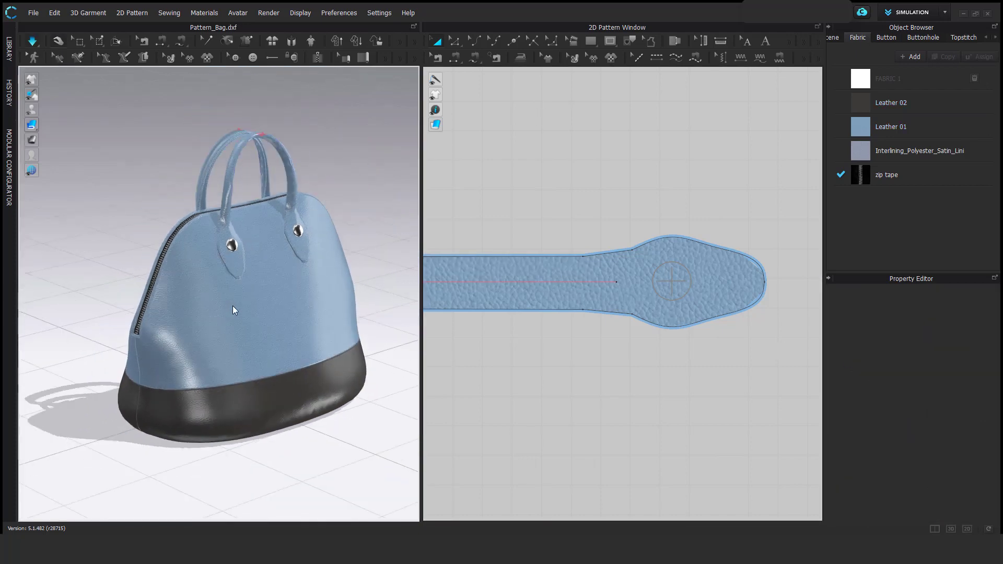
pyautogui.scroll(2, 261, 306)
pyautogui.scroll(5, 257, 274)
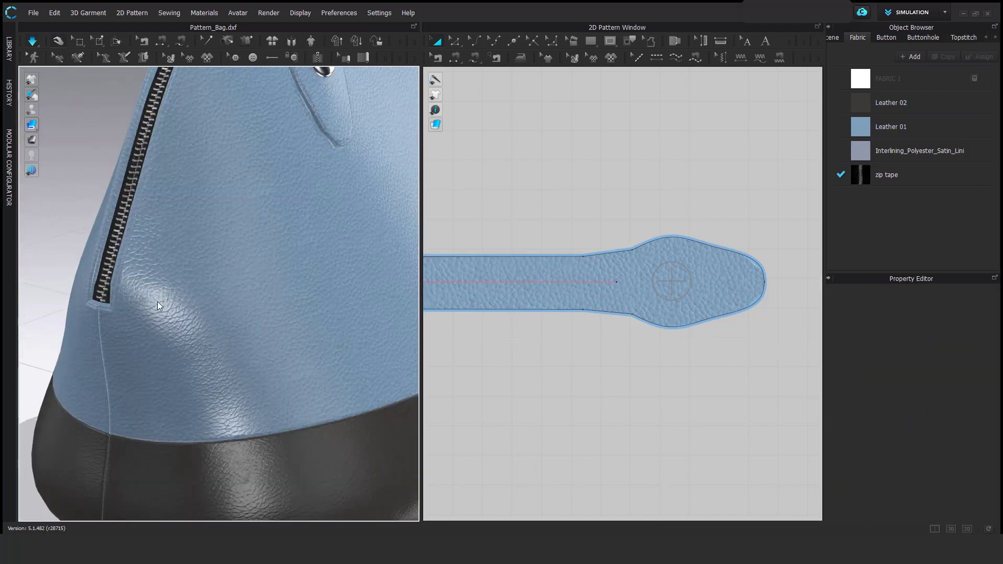
# - Find the zipper slider OBJ models among the library's hardware and trims, and import Slider_01.zip into the 3D scene
pyautogui.moveTo(170, 296); pyautogui.dragTo(277, 329, button='middle')
pyautogui.press('space')
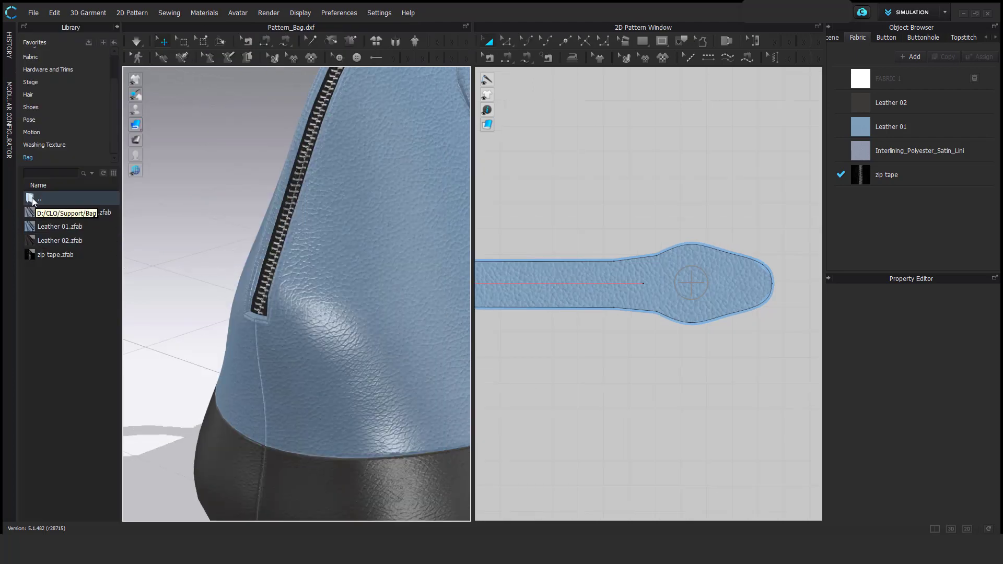
pyautogui.doubleClick(33, 202)
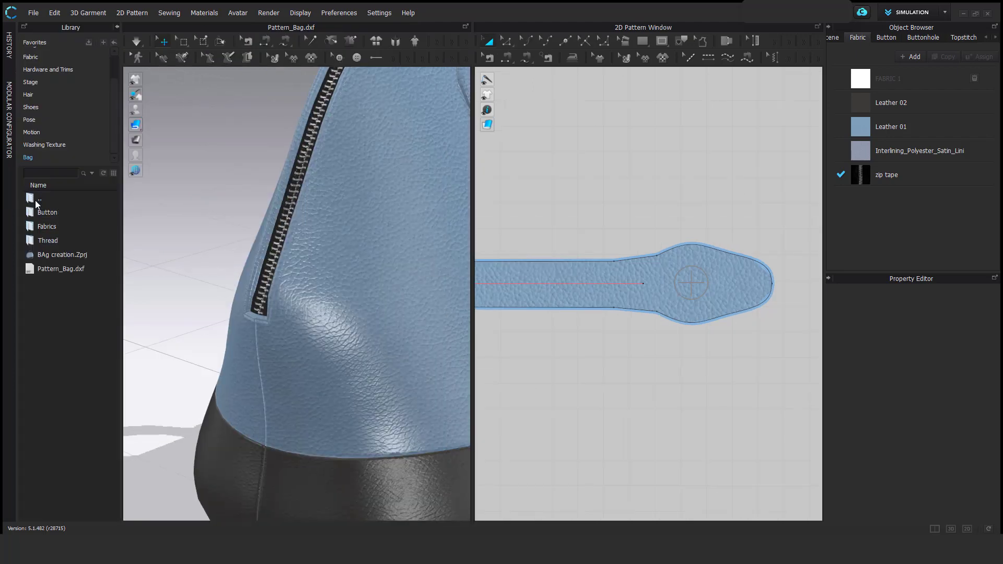
pyautogui.click(49, 71)
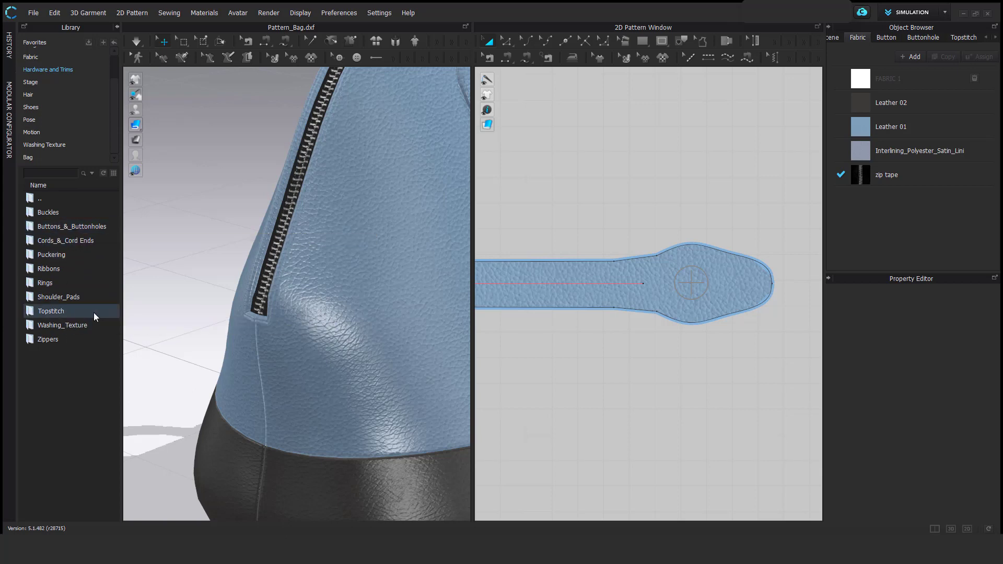
pyautogui.doubleClick(57, 339)
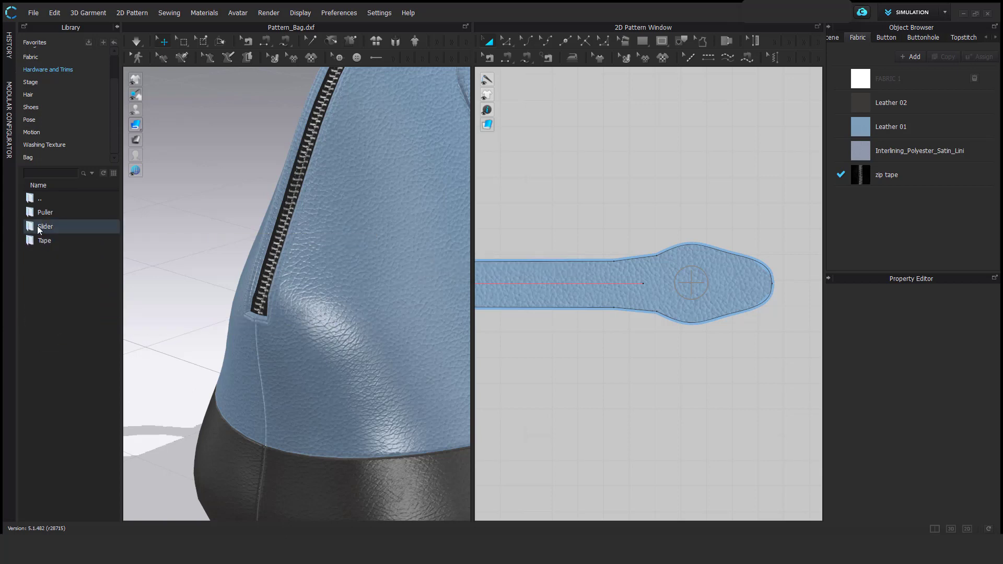
pyautogui.doubleClick(42, 226)
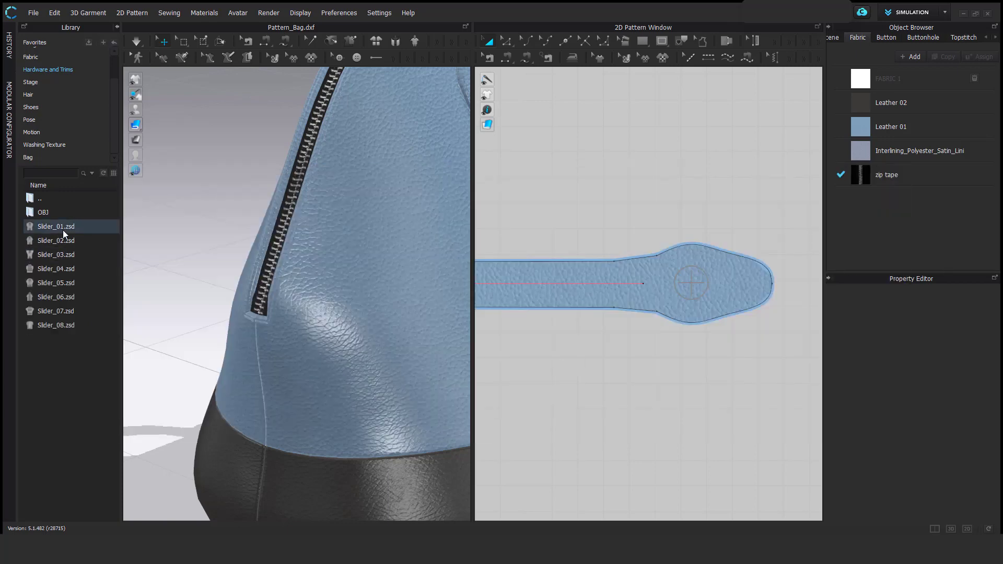
pyautogui.moveTo(63, 233)
pyautogui.doubleClick(44, 213)
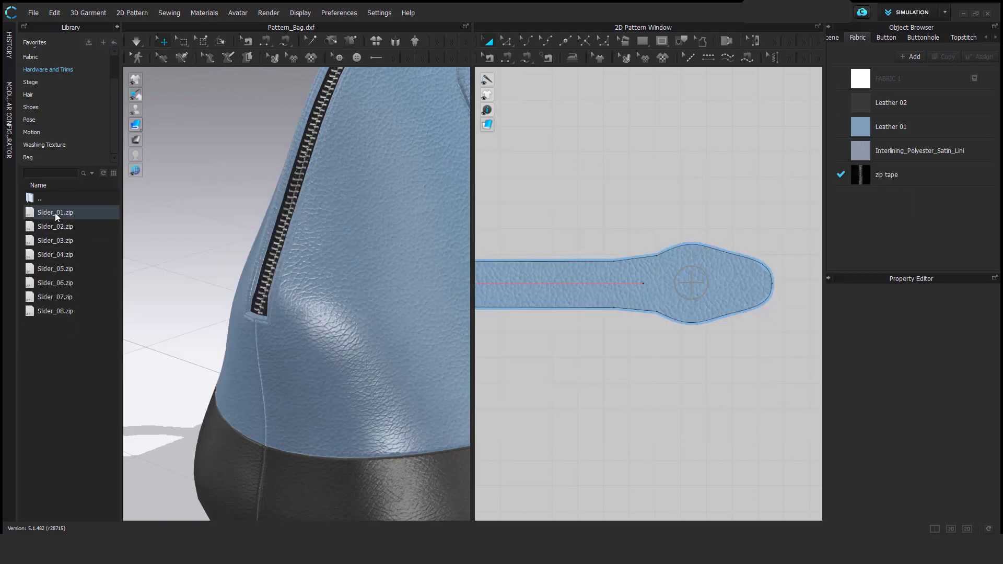
pyautogui.doubleClick(73, 214)
pyautogui.click(516, 467)
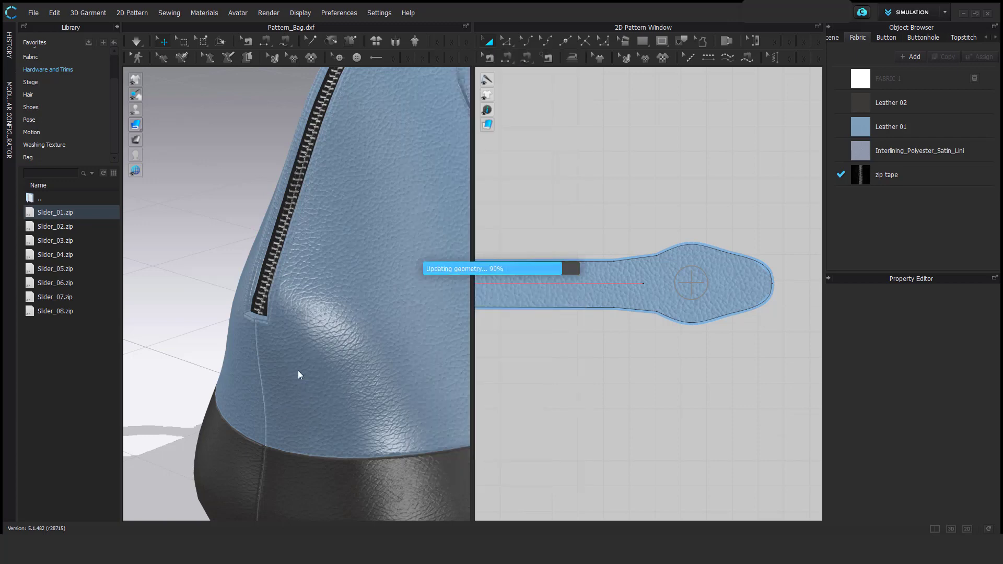
pyautogui.click(331, 397)
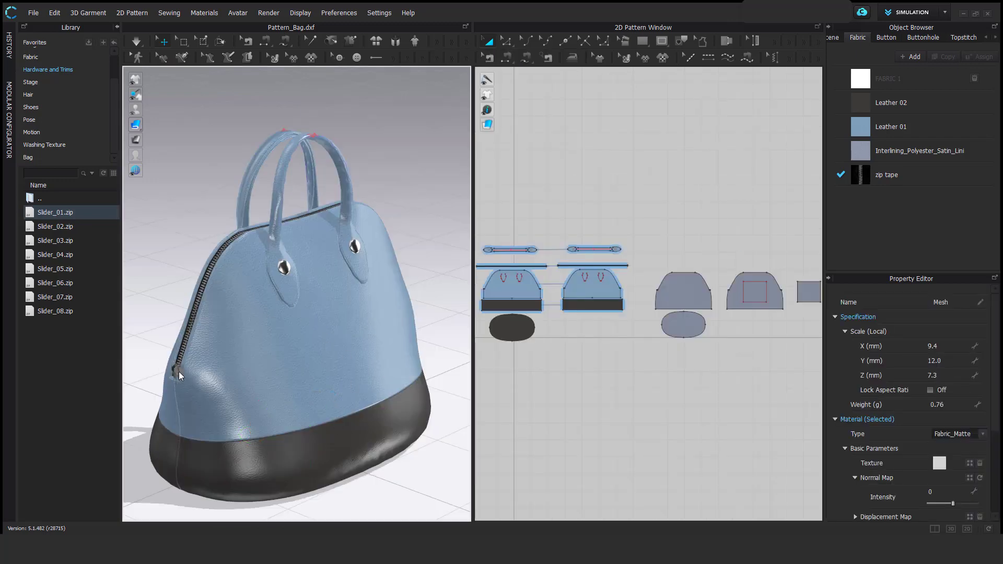
# - Select the imported slider at the zipper's lower end and rotate it to face outward in line with the zipper
pyautogui.click(178, 371)
pyautogui.scroll(5, 189, 377)
pyautogui.moveTo(193, 379); pyautogui.dragTo(365, 296, button='middle')
pyautogui.scroll(5, 365, 296)
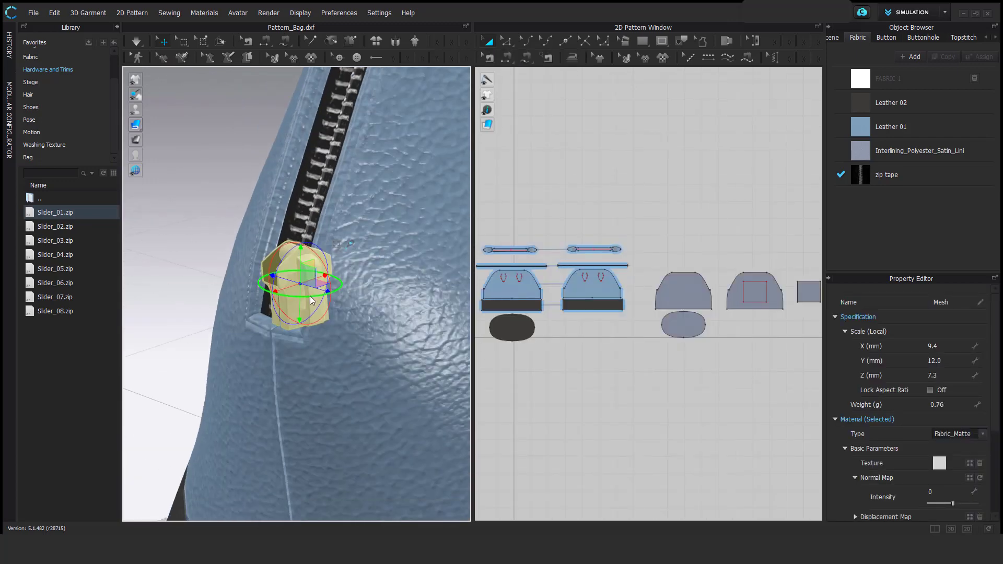
pyautogui.moveTo(309, 296); pyautogui.dragTo(282, 286)
pyautogui.moveTo(287, 244); pyautogui.dragTo(317, 338)
pyautogui.moveTo(308, 329); pyautogui.dragTo(351, 309, button='right')
pyautogui.moveTo(335, 259); pyautogui.dragTo(340, 270)
pyautogui.moveTo(349, 297); pyautogui.dragTo(311, 309, button='right')
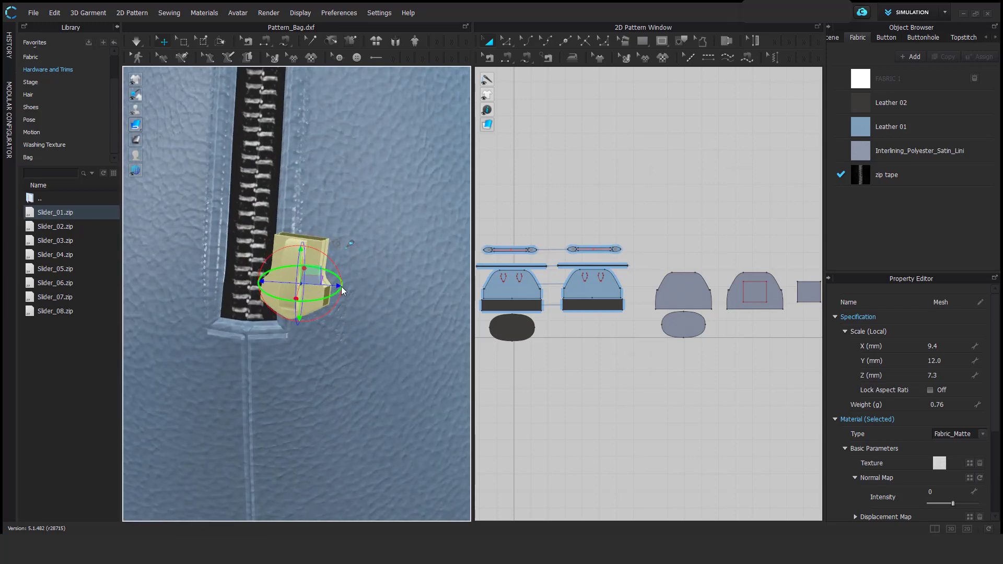
# - Move and tilt the slider until it sits centred on the zipper teeth just above the zipper's lower end
pyautogui.moveTo(339, 284); pyautogui.dragTo(291, 282)
pyautogui.moveTo(245, 308); pyautogui.dragTo(283, 300, button='right')
pyautogui.moveTo(307, 239); pyautogui.dragTo(339, 227)
pyautogui.moveTo(349, 250); pyautogui.dragTo(313, 257, button='right')
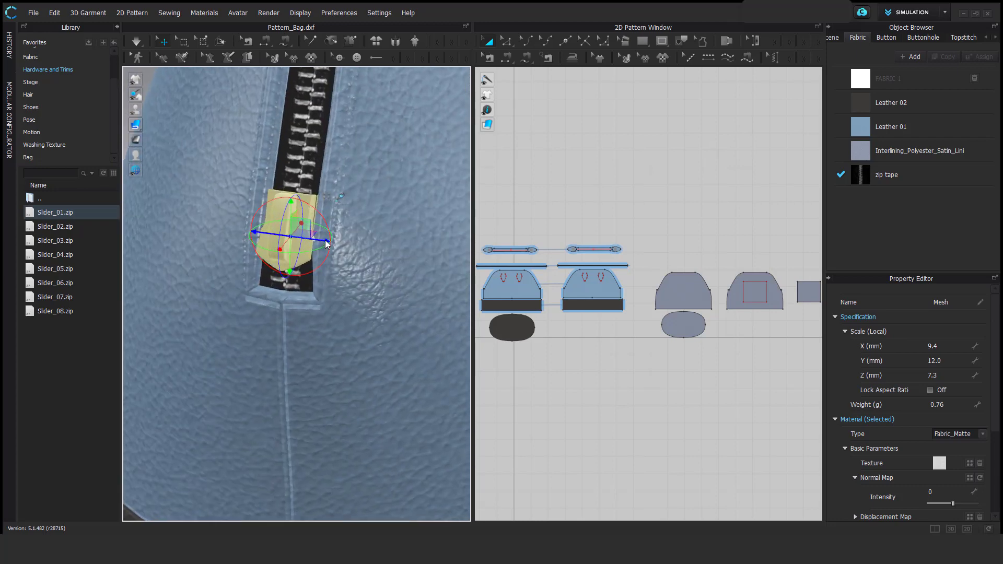
pyautogui.moveTo(329, 243); pyautogui.dragTo(333, 244)
pyautogui.scroll(-4, 347, 383)
pyautogui.moveTo(347, 383); pyautogui.dragTo(383, 373, button='right')
pyautogui.moveTo(294, 242); pyautogui.dragTo(293, 246)
# - Reselect the zipper slider and set its material type to Metal
pyautogui.click(231, 226)
pyautogui.click(293, 269)
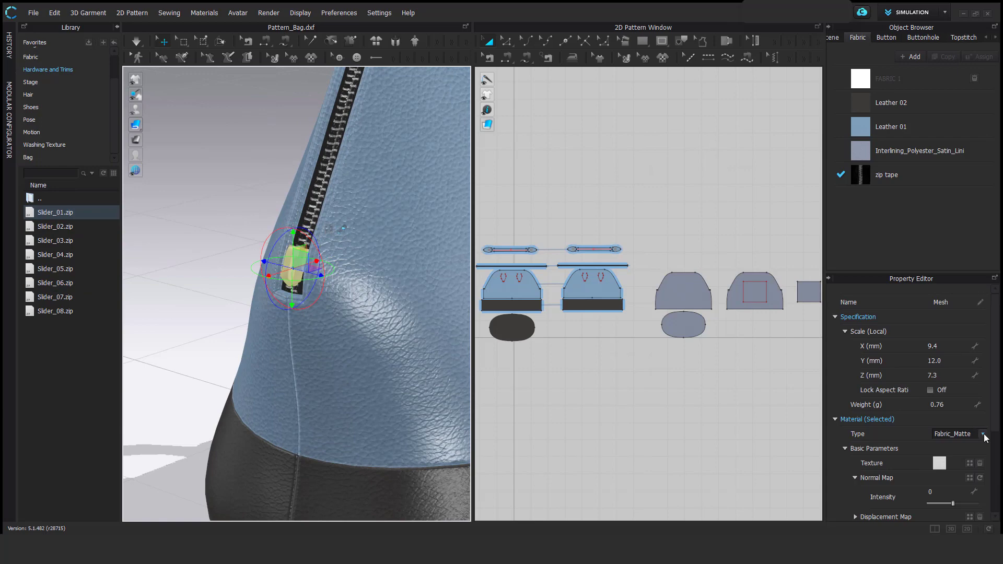
pyautogui.click(982, 434)
pyautogui.click(947, 528)
# - Find the zipper puller OBJ models in the library, import Puller_06.zip and select the puller in 3D
pyautogui.doubleClick(29, 199)
pyautogui.doubleClick(39, 213)
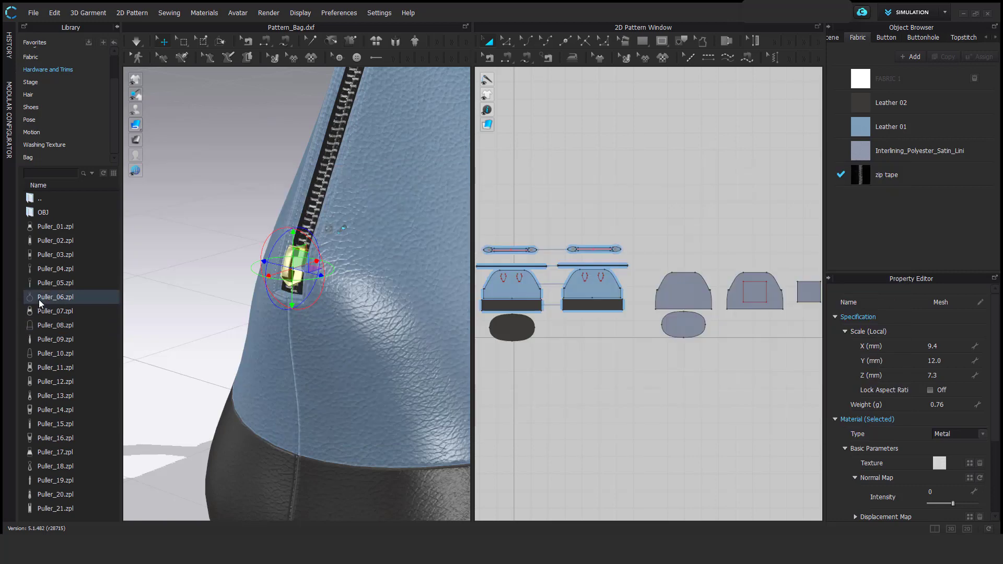
pyautogui.doubleClick(43, 212)
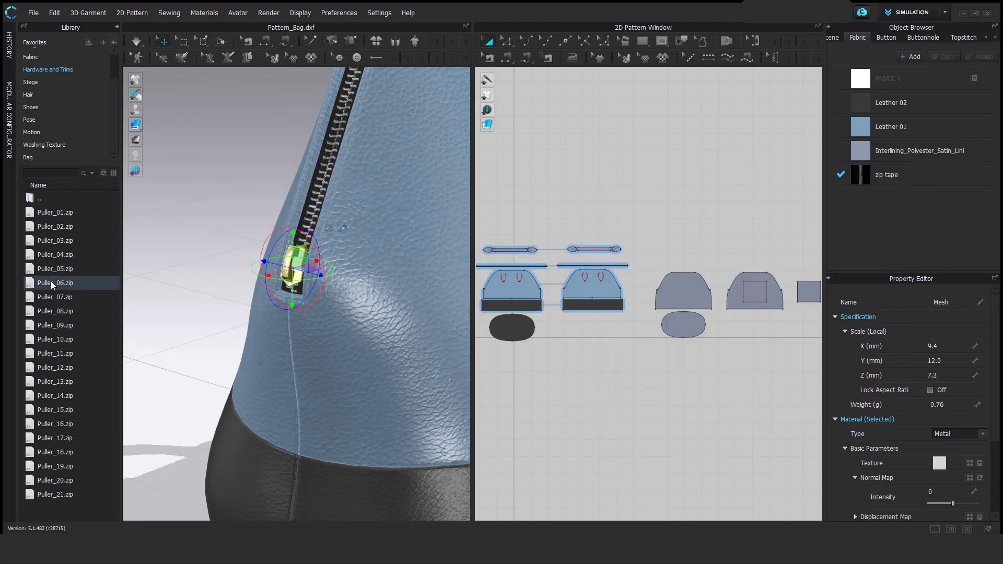
pyautogui.doubleClick(51, 282)
pyautogui.click(442, 174)
pyautogui.click(510, 468)
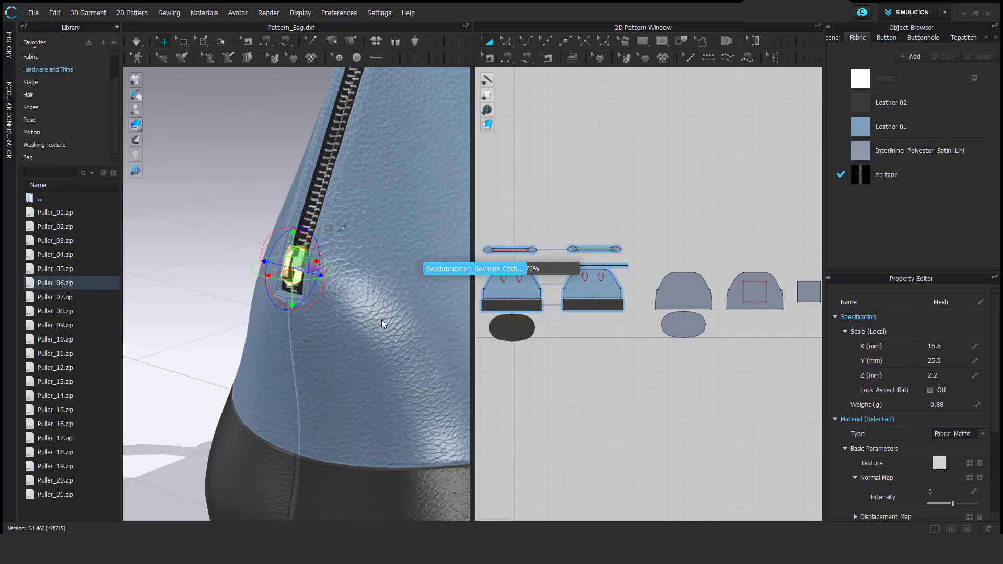
pyautogui.click(178, 366)
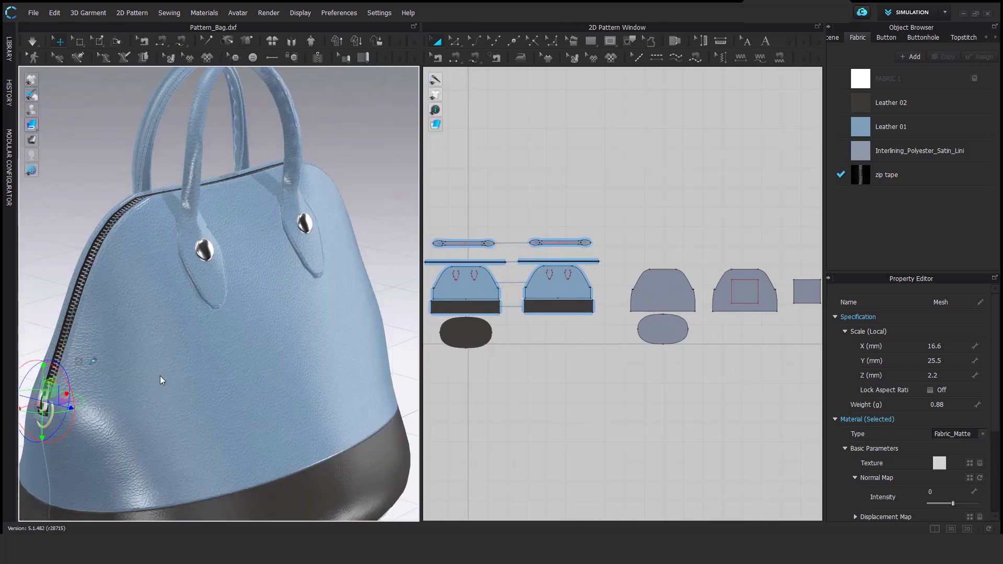
# - Lower the puller below the slider, rotate it to hang down and shift it toward the bag
pyautogui.scroll(3, 238, 372)
pyautogui.moveTo(238, 372); pyautogui.dragTo(275, 226, button='middle')
pyautogui.moveTo(274, 226); pyautogui.dragTo(178, 210, button='right')
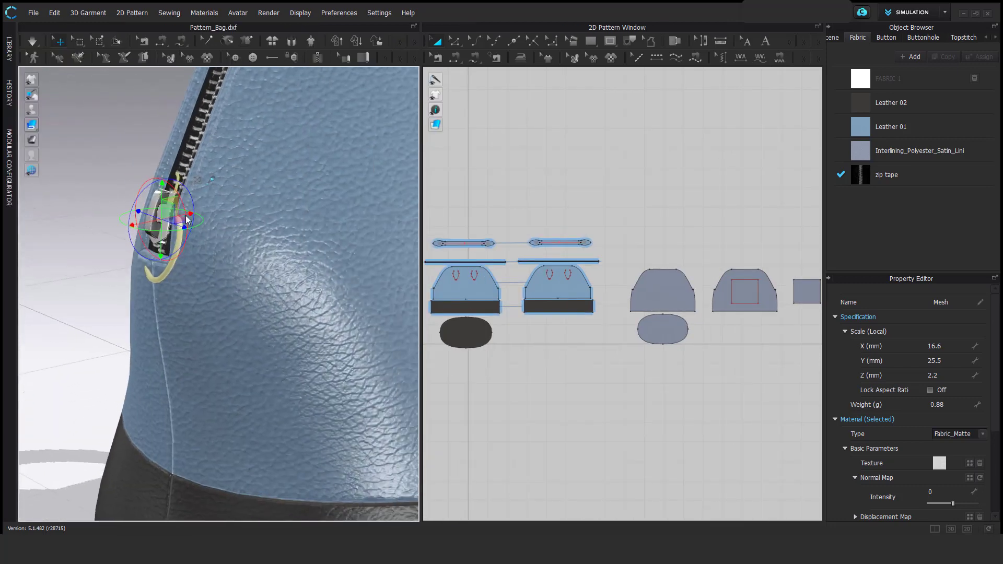
pyautogui.moveTo(139, 194); pyautogui.dragTo(133, 240)
pyautogui.moveTo(249, 297); pyautogui.dragTo(175, 287, button='right')
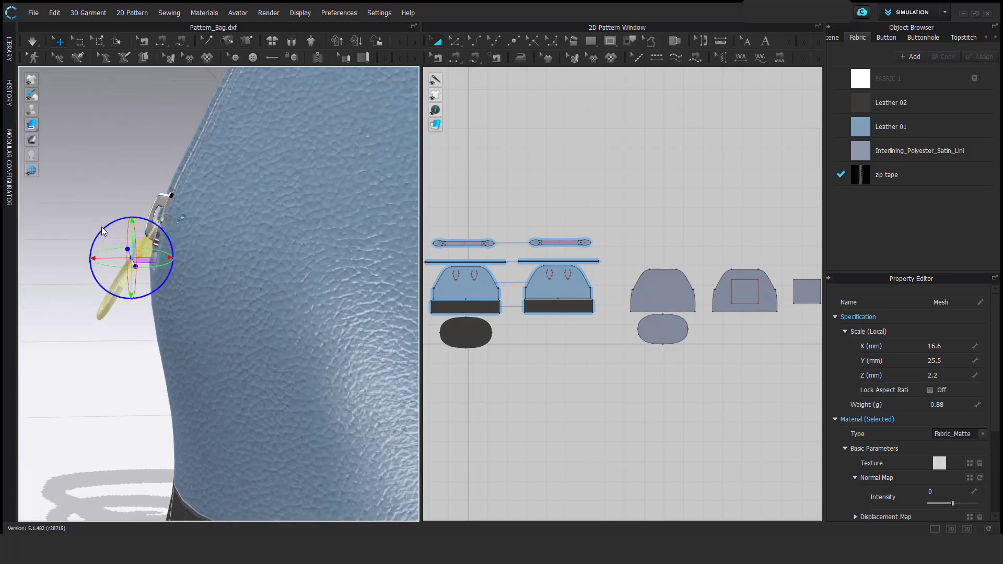
pyautogui.moveTo(101, 227); pyautogui.dragTo(95, 235)
pyautogui.moveTo(159, 261); pyautogui.dragTo(168, 261)
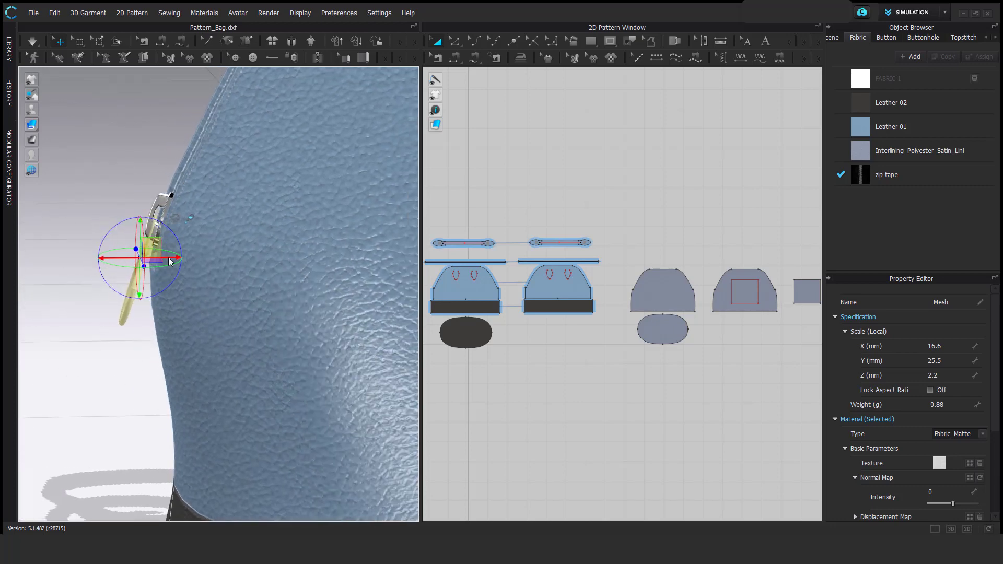
# - Set the zipper puller's material type to Metal and deselect it
pyautogui.click(969, 432)
pyautogui.click(963, 530)
pyautogui.click(273, 320)
# - Reselect the zipper puller, fine-tune its placement on the slider and check it on the whole bag
pyautogui.moveTo(196, 230); pyautogui.dragTo(196, 321, button='right')
pyautogui.click(397, 383)
pyautogui.click(193, 304)
pyautogui.moveTo(191, 298); pyautogui.dragTo(162, 289)
pyautogui.moveTo(202, 312); pyautogui.dragTo(227, 330, button='right')
pyautogui.scroll(-3, 242, 310)
pyautogui.click(376, 173)
pyautogui.moveTo(376, 173); pyautogui.dragTo(266, 256, button='right')
pyautogui.scroll(-3, 276, 286)
pyautogui.scroll(-2, 267, 256)
pyautogui.moveTo(267, 256); pyautogui.dragTo(253, 225, button='middle')
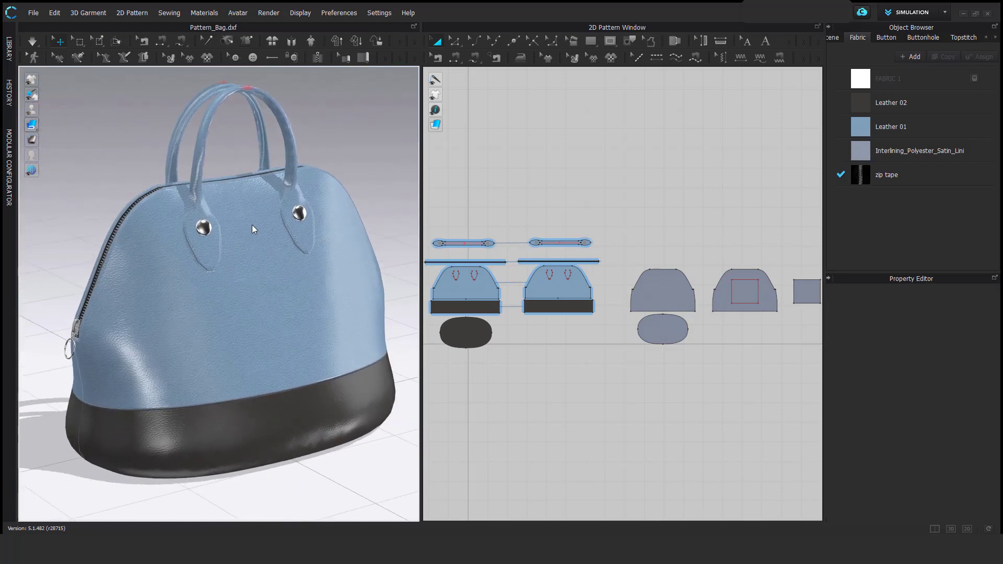
# - Use Free Topstitch to add a topstitch along the blue front body panel's curved upper edge
pyautogui.scroll(-1, 256, 224)
pyautogui.scroll(-1, 250, 280)
pyautogui.scroll(1, 554, 173)
pyautogui.click(675, 59)
pyautogui.scroll(5, 490, 312)
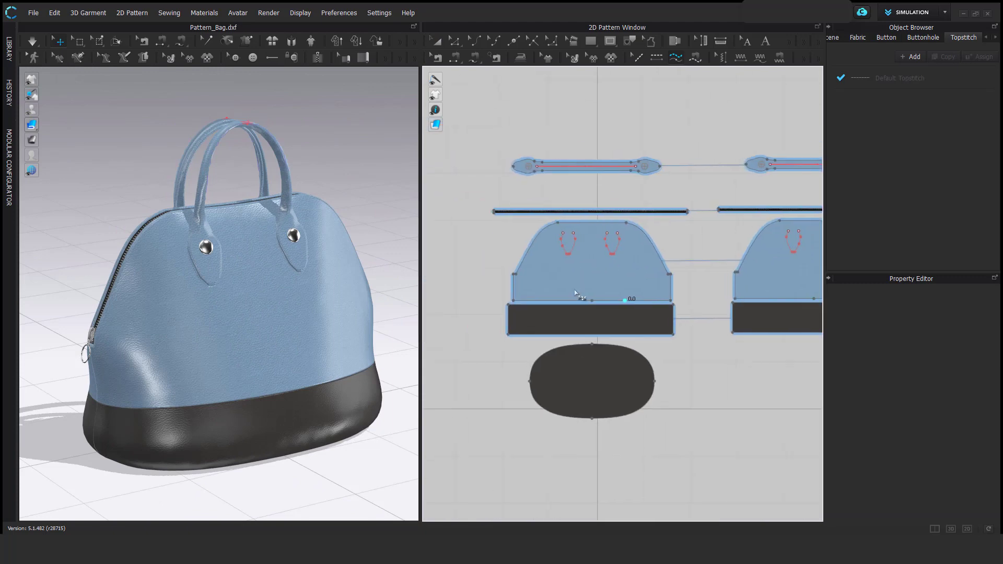
pyautogui.click(755, 265)
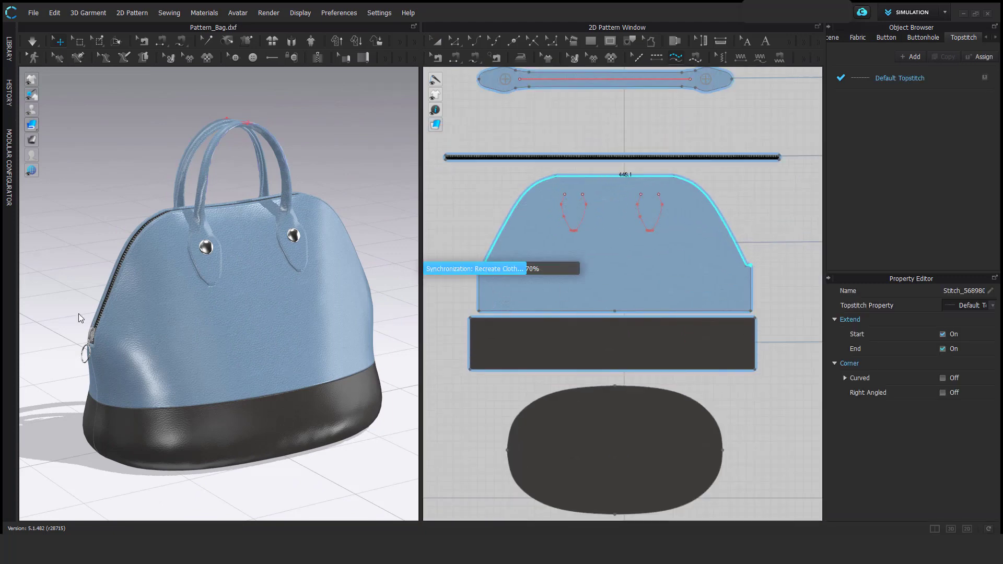
pyautogui.scroll(5, 199, 287)
pyautogui.moveTo(200, 288); pyautogui.dragTo(248, 279, button='middle')
# - Add topstitching around the outlines of the handle patterns
pyautogui.moveTo(616, 150); pyautogui.dragTo(664, 277, button='middle')
pyautogui.click(526, 205)
pyautogui.scroll(-5, 534, 210)
pyautogui.scroll(5, 567, 215)
pyautogui.scroll(-5, 582, 244)
pyautogui.scroll(7, 500, 307)
# - Add topstitching along the bottom edges of the blue body panels, from corner to corner
pyautogui.click(530, 382)
pyautogui.moveTo(760, 374); pyautogui.dragTo(526, 361, button='middle')
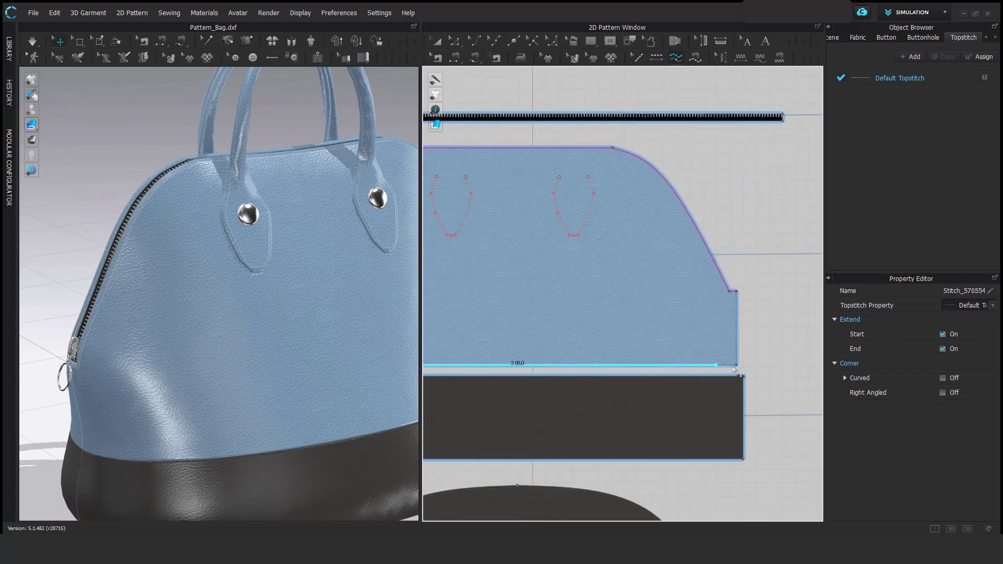
pyautogui.click(628, 365)
pyautogui.scroll(-5, 627, 361)
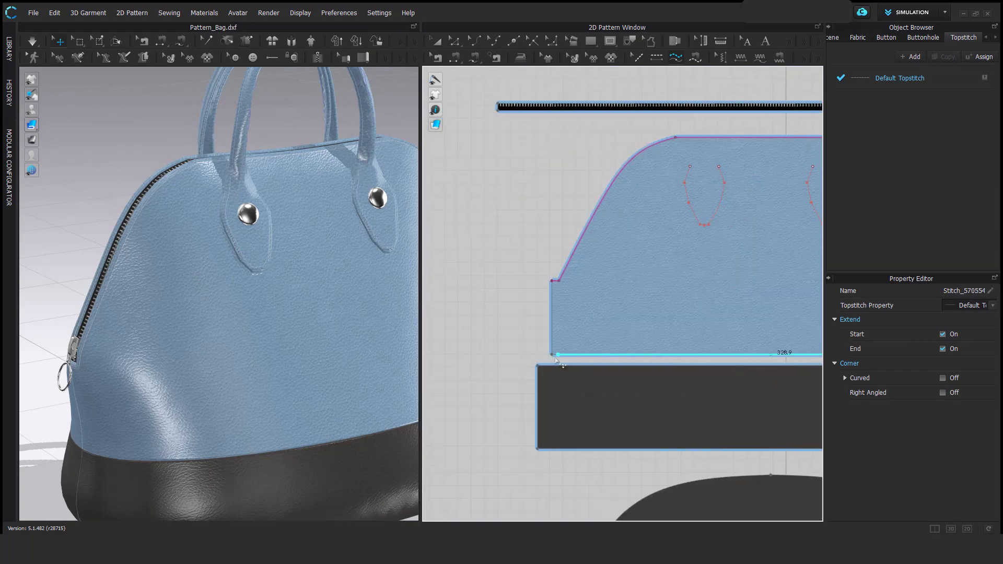
pyautogui.scroll(2, 639, 257)
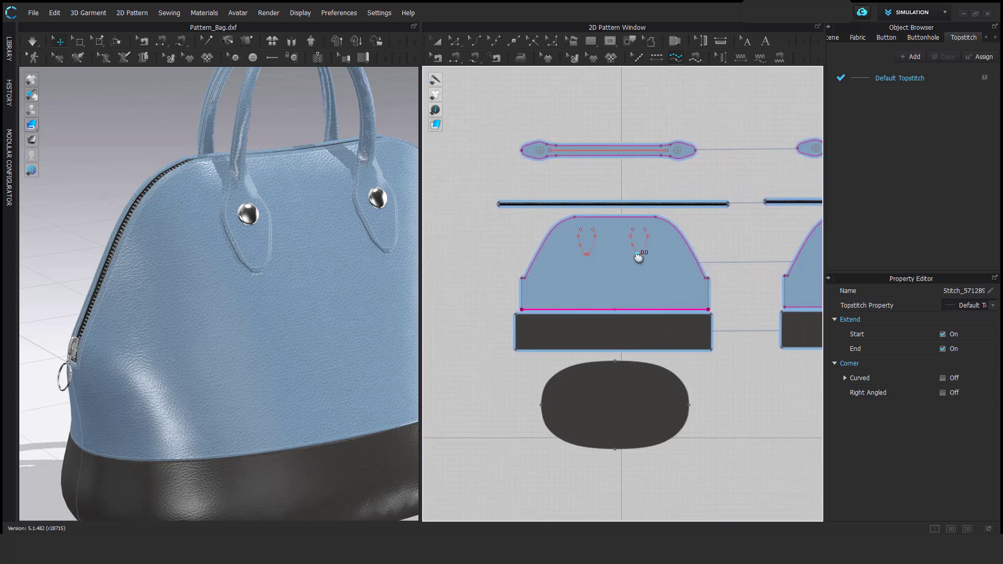
# - Replace the default topstitch with the saved Topstitch01 preset and inspect the stitching on the bag
pyautogui.click(924, 84)
pyautogui.click(932, 290)
pyautogui.click(258, 90)
pyautogui.click(392, 291)
pyautogui.scroll(5, 131, 291)
pyautogui.moveTo(180, 277); pyautogui.dragTo(256, 343, button='middle')
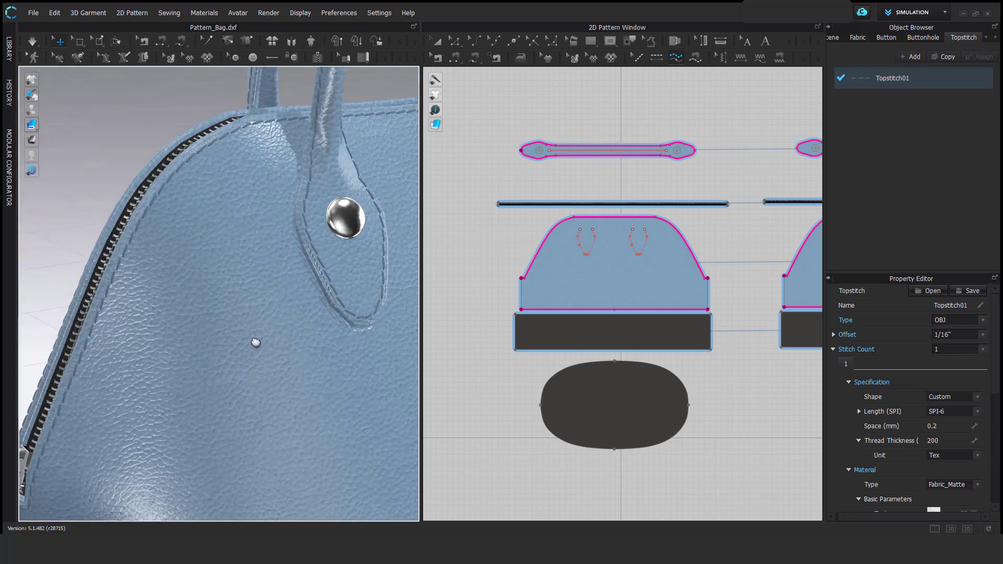
pyautogui.scroll(-8, 307, 350)
pyautogui.moveTo(337, 349); pyautogui.dragTo(312, 346, button='middle')
pyautogui.moveTo(292, 300); pyautogui.dragTo(305, 298, button='right')
pyautogui.moveTo(306, 304); pyautogui.dragTo(307, 286, button='middle')
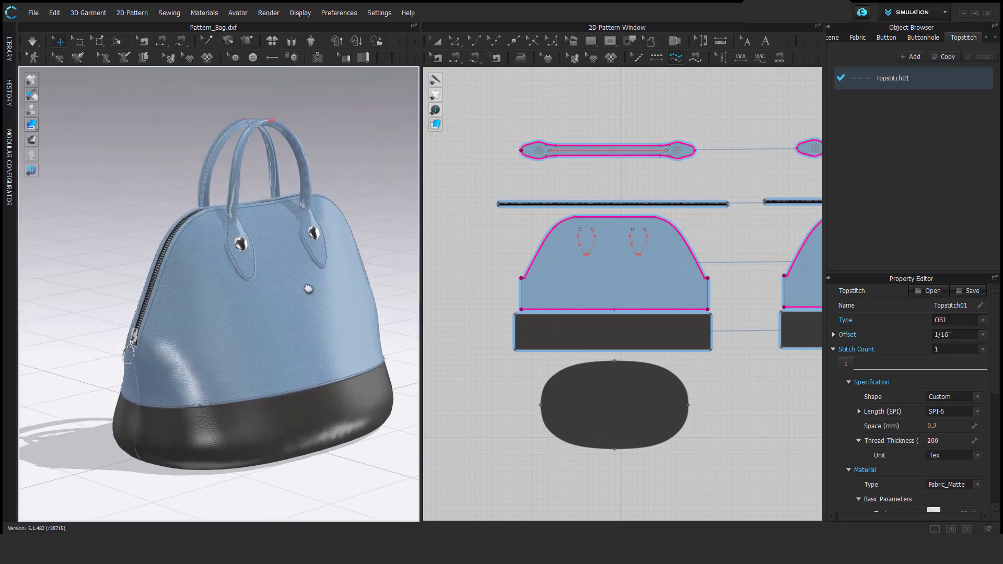
# - Open the Render window, render the bag and turn the 3D view to the bag's front
pyautogui.click(437, 41)
pyautogui.click(269, 19)
pyautogui.click(273, 28)
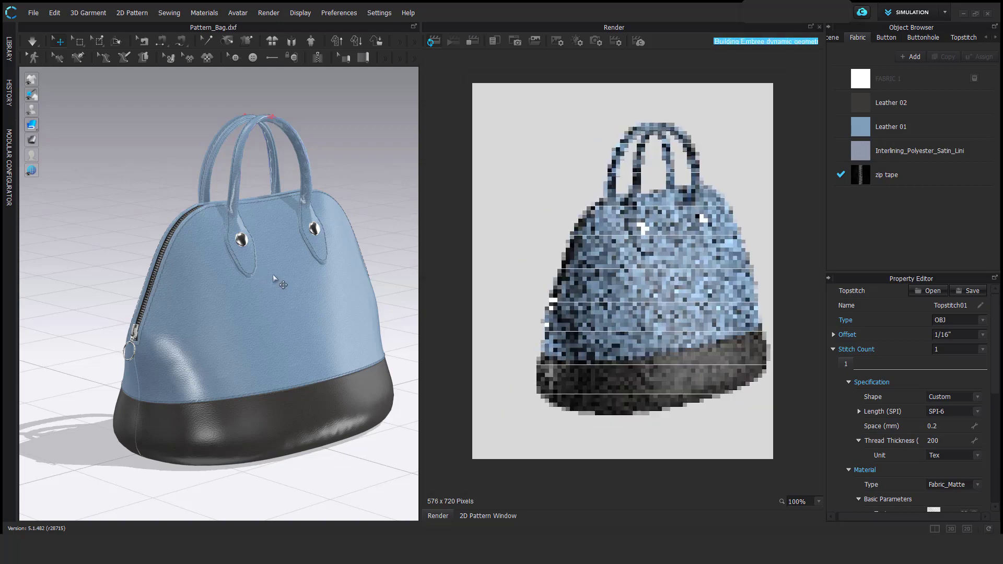
pyautogui.moveTo(284, 269); pyautogui.dragTo(256, 266, button='middle')
pyautogui.moveTo(256, 266); pyautogui.dragTo(308, 258, button='right')
pyautogui.moveTo(302, 277)
pyautogui.mouseDown(button='middle')
pyautogui.moveTo(298, 262)
pyautogui.moveTo(293, 284)
pyautogui.mouseUp(button='middle')
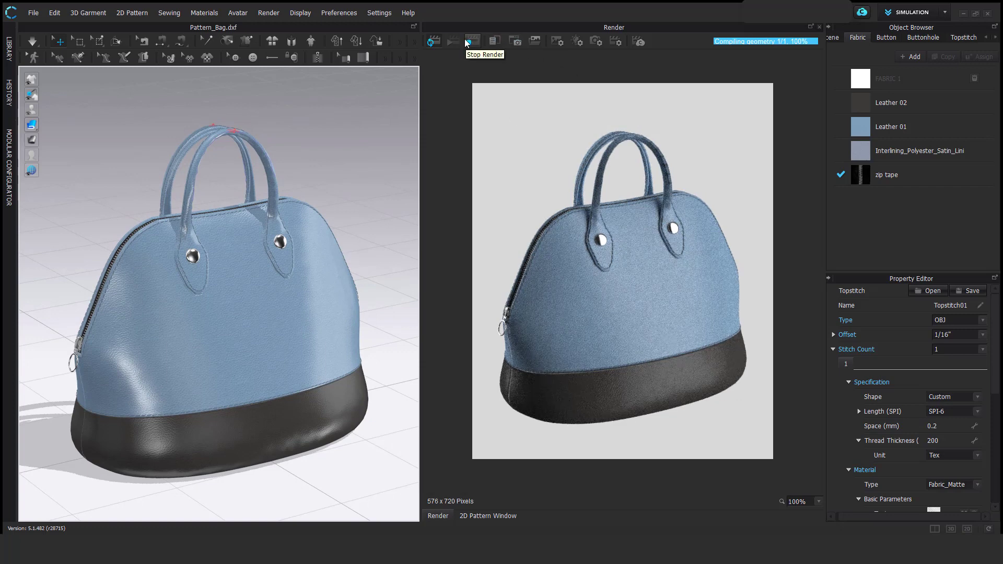
pyautogui.moveTo(337, 339); pyautogui.dragTo(275, 315, button='right')
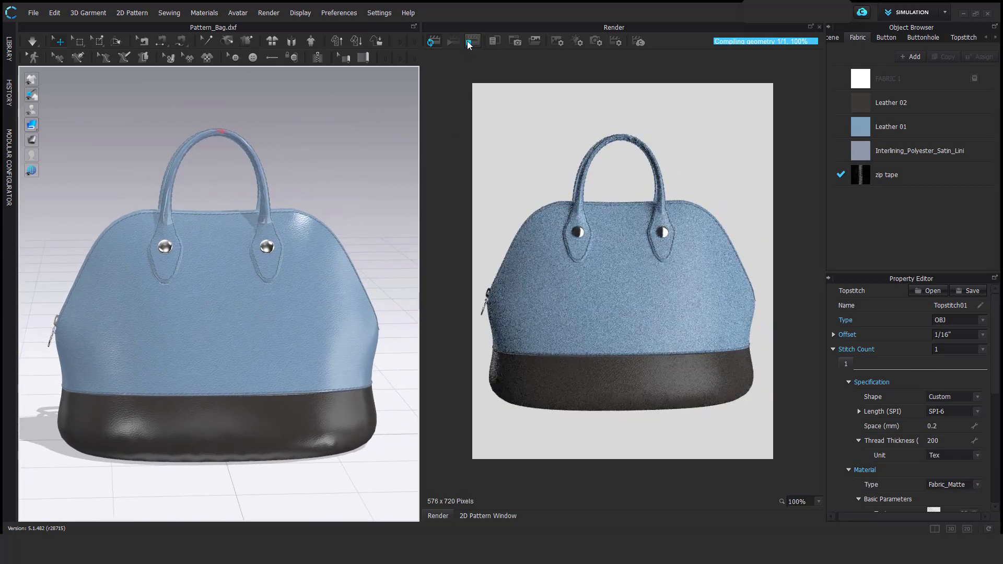